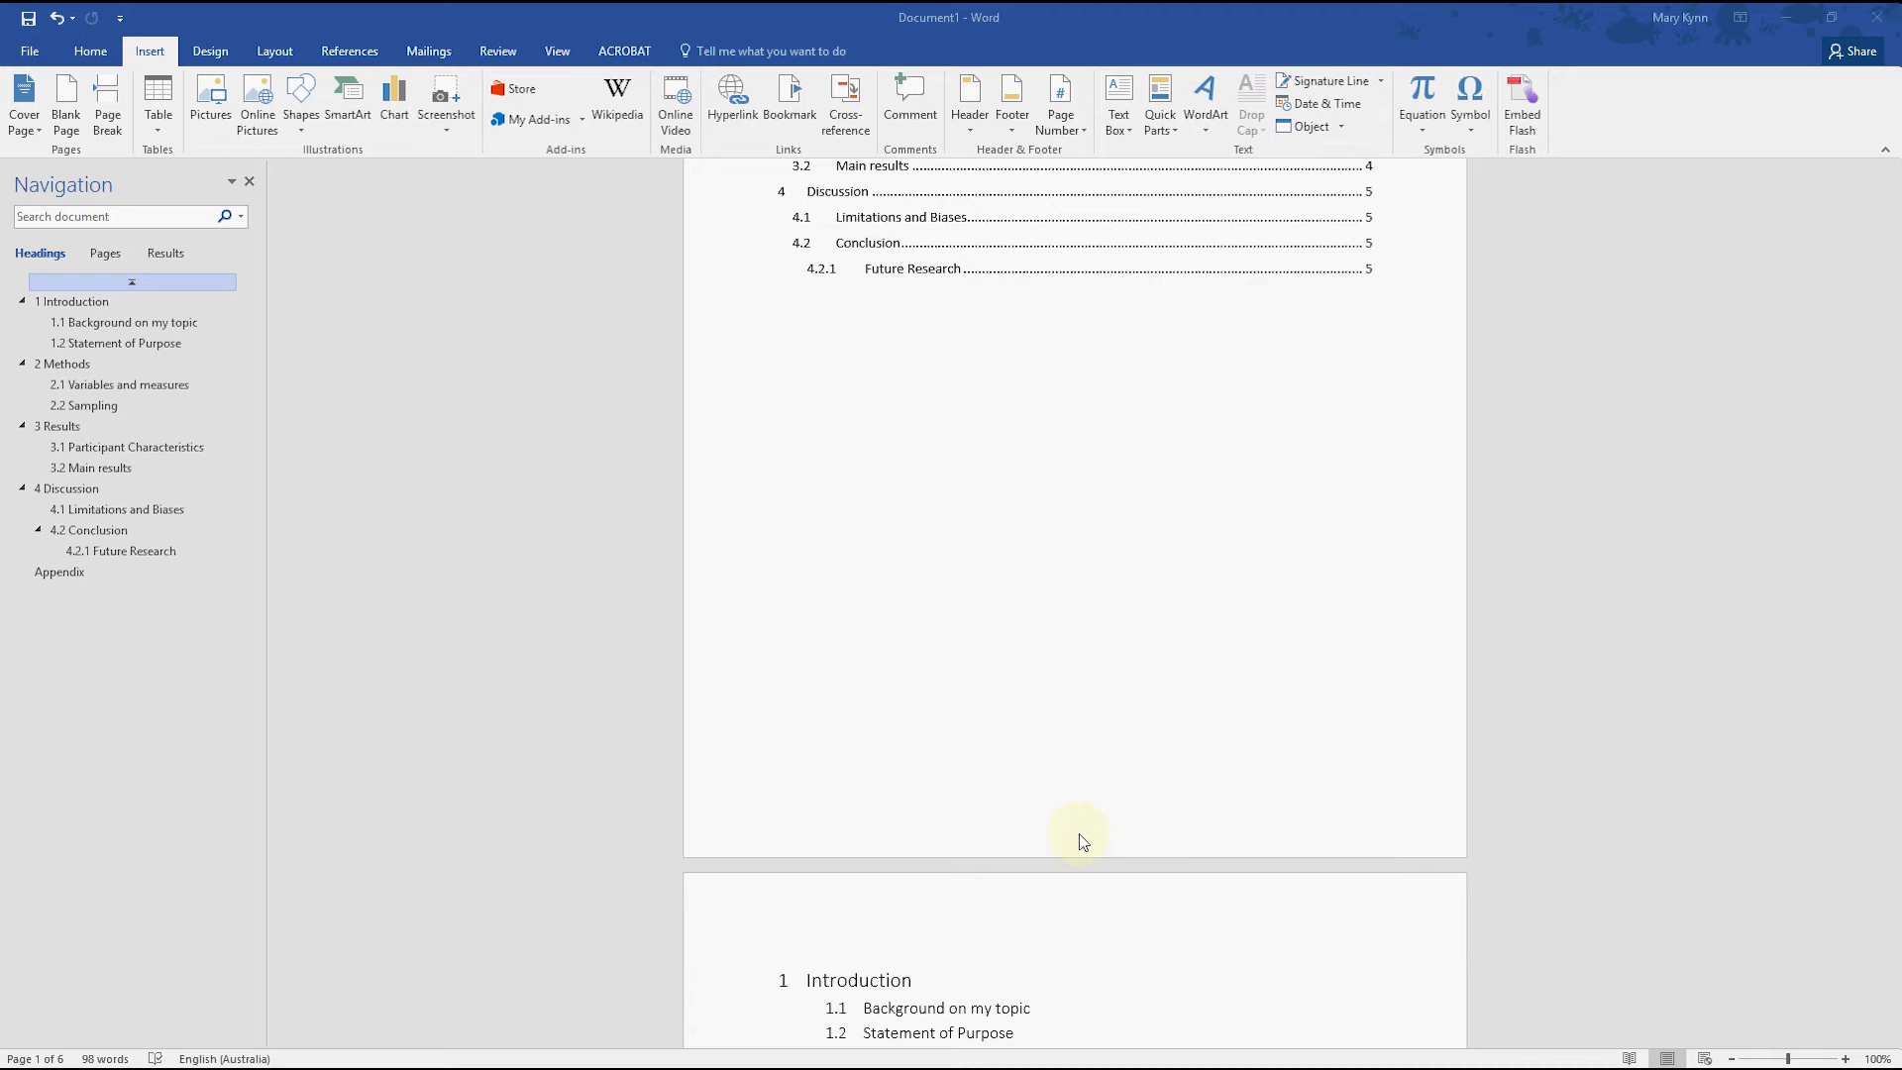
- Insert the built-in Blank (Three Columns) footer into the document
{"action": "scroll", "coordinate": [1049, 664], "scroll_direction": "up", "scroll_amount": 5}
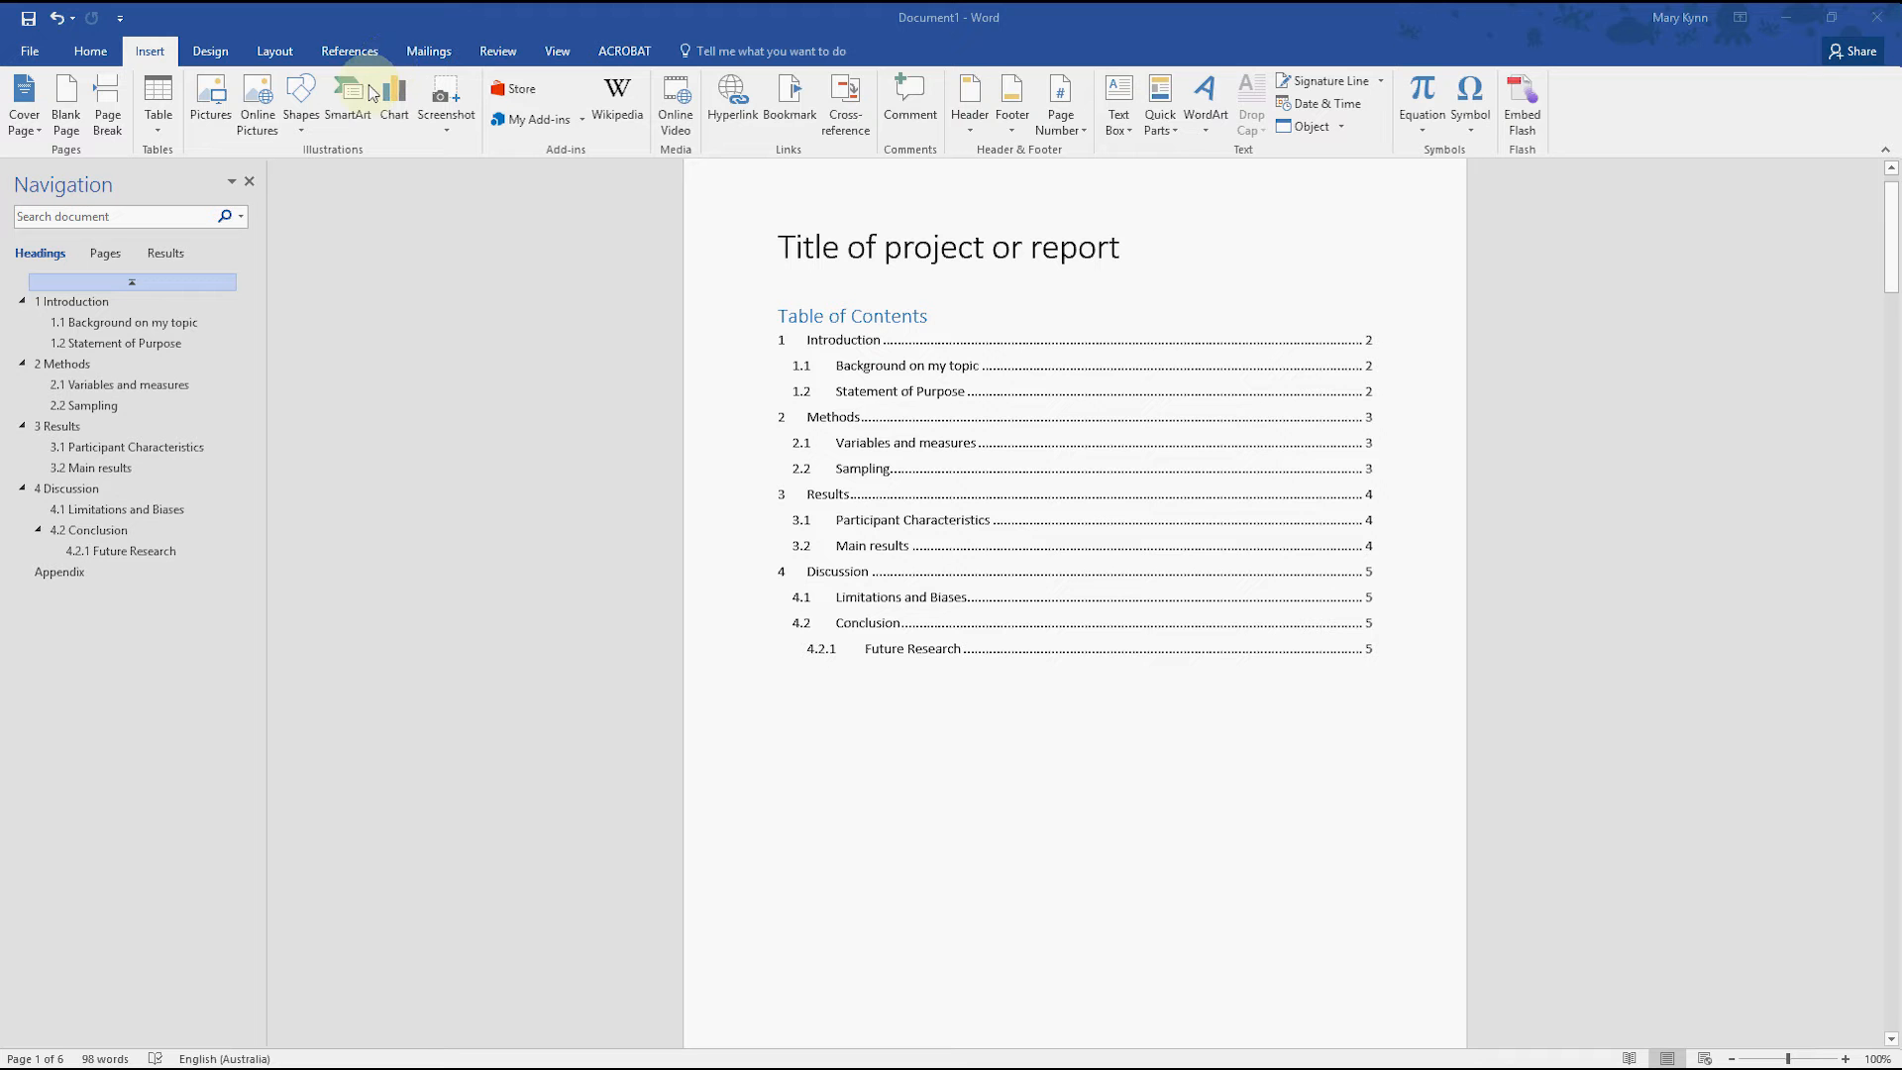
{"action": "left_click", "coordinate": [1012, 129]}
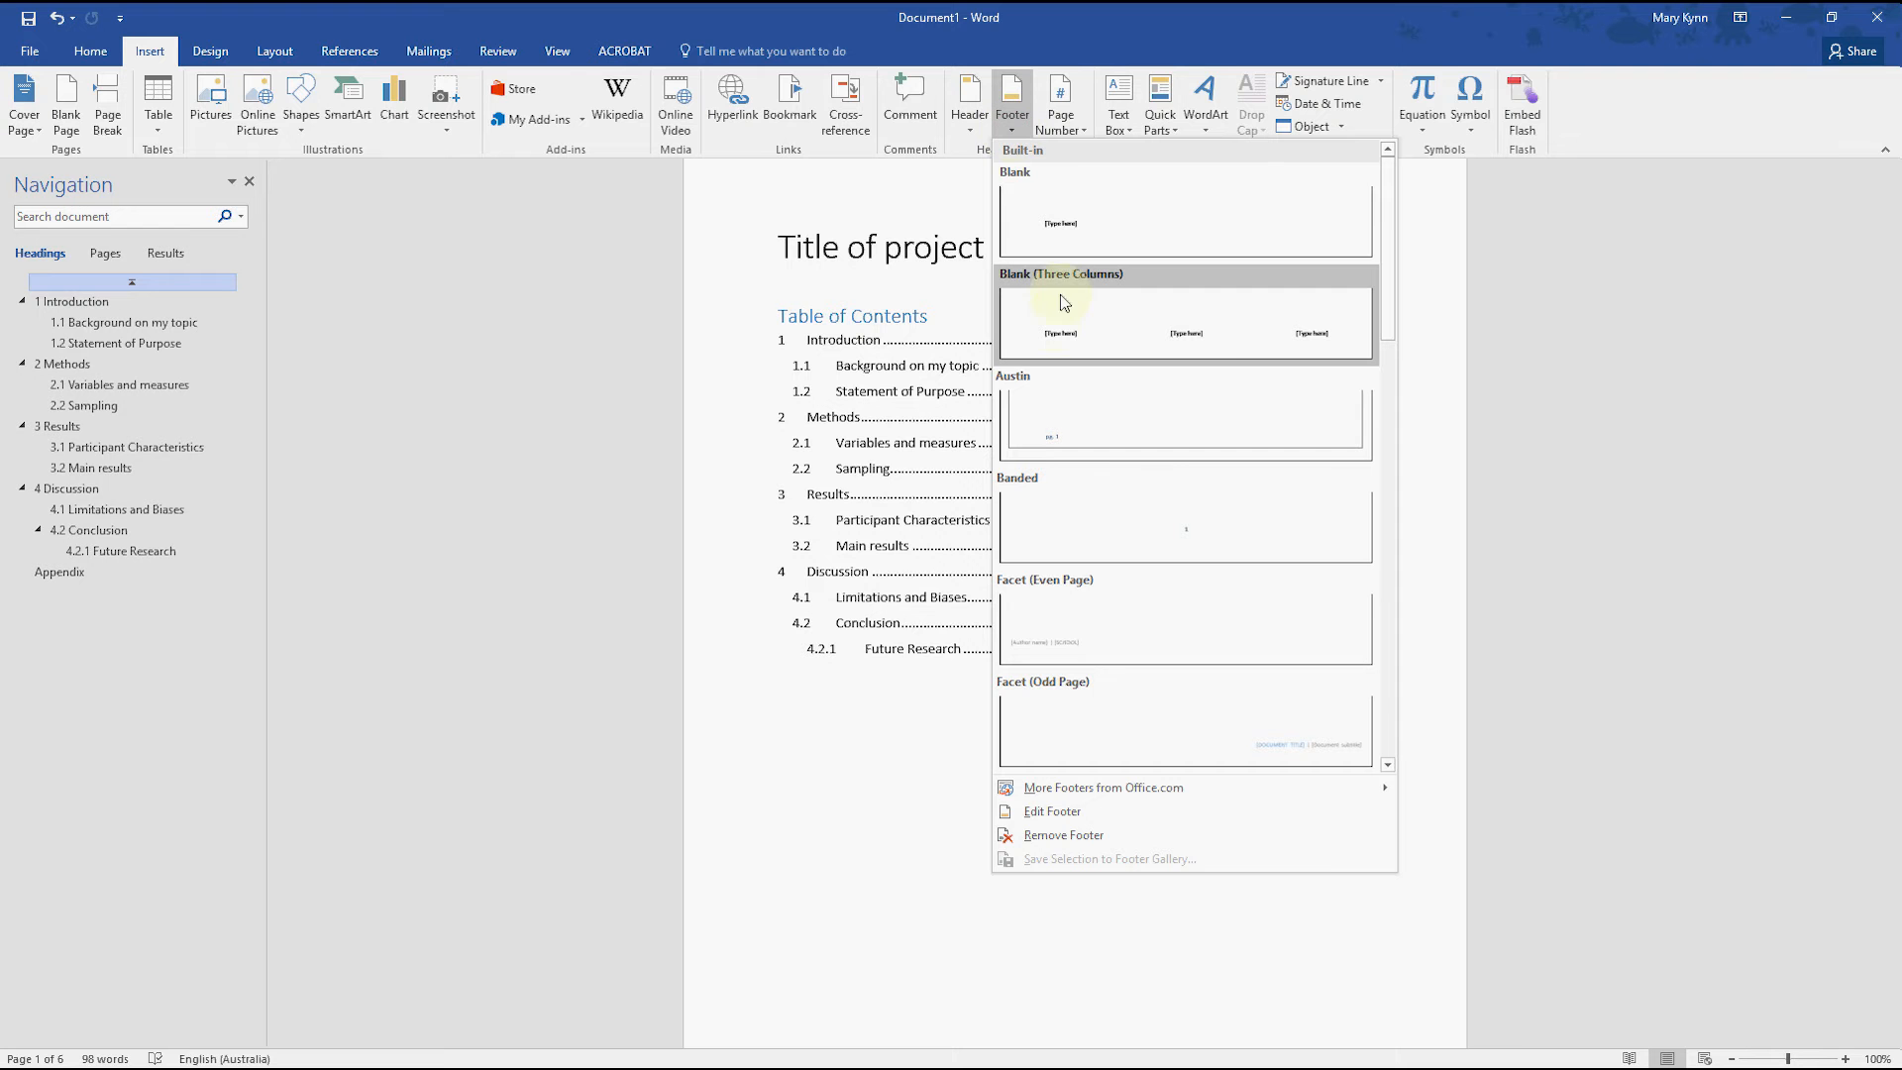
{"action": "left_click", "coordinate": [1215, 343]}
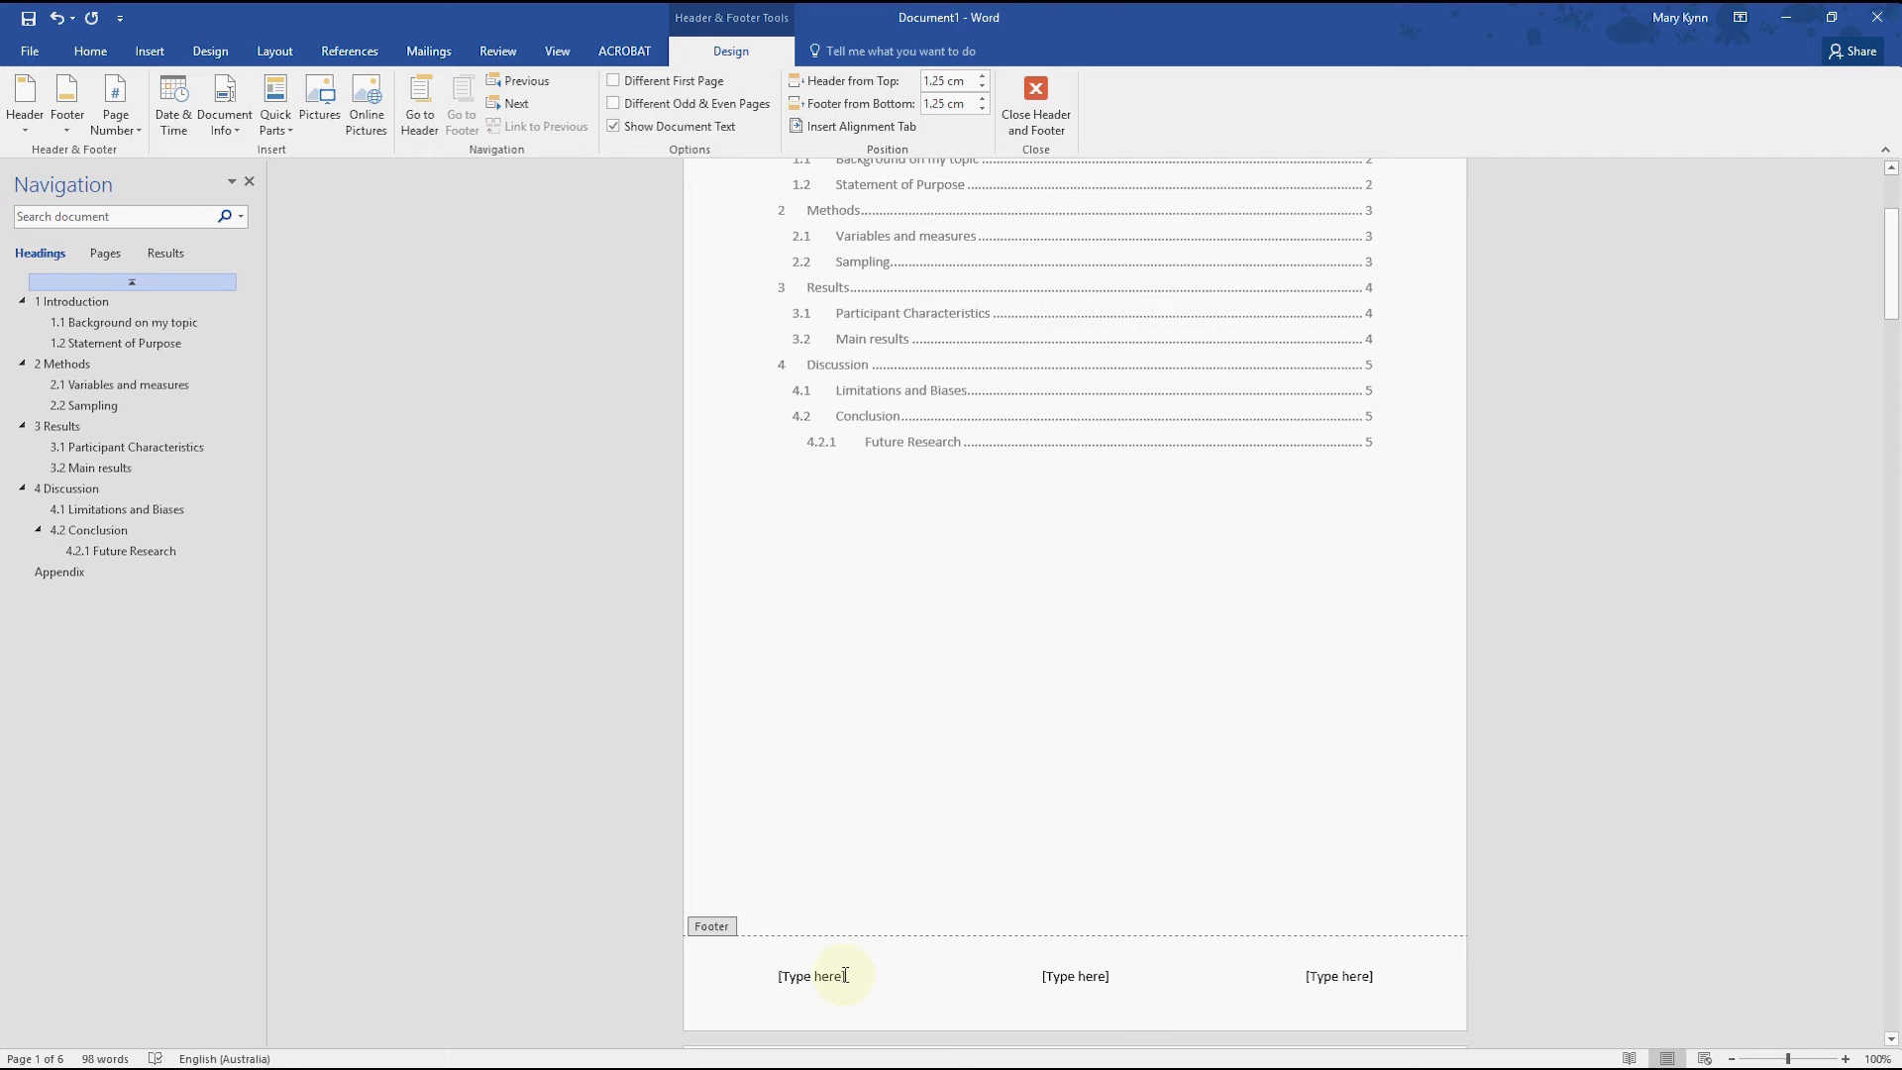
- Replace the right footer placeholder with a Plain Number page number at the current position
{"action": "left_click", "coordinate": [1306, 976]}
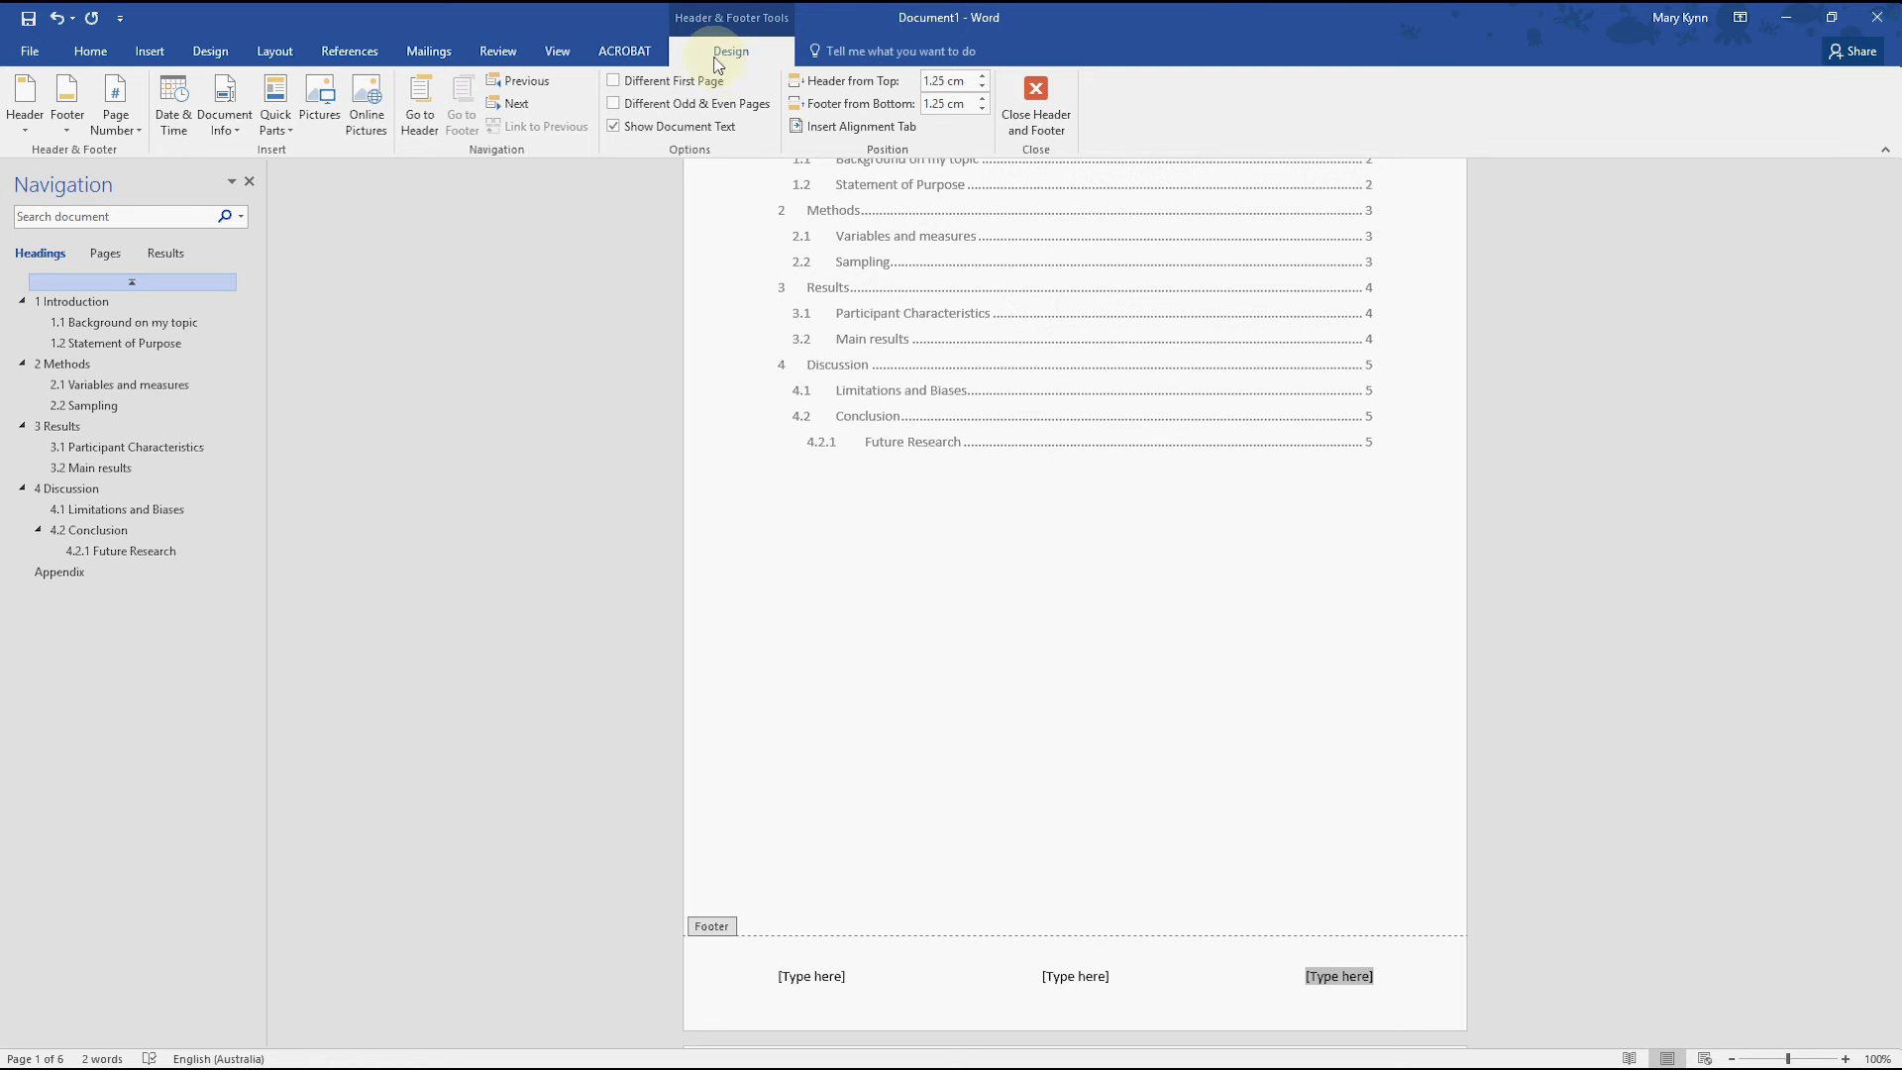
{"action": "left_click", "coordinate": [137, 129]}
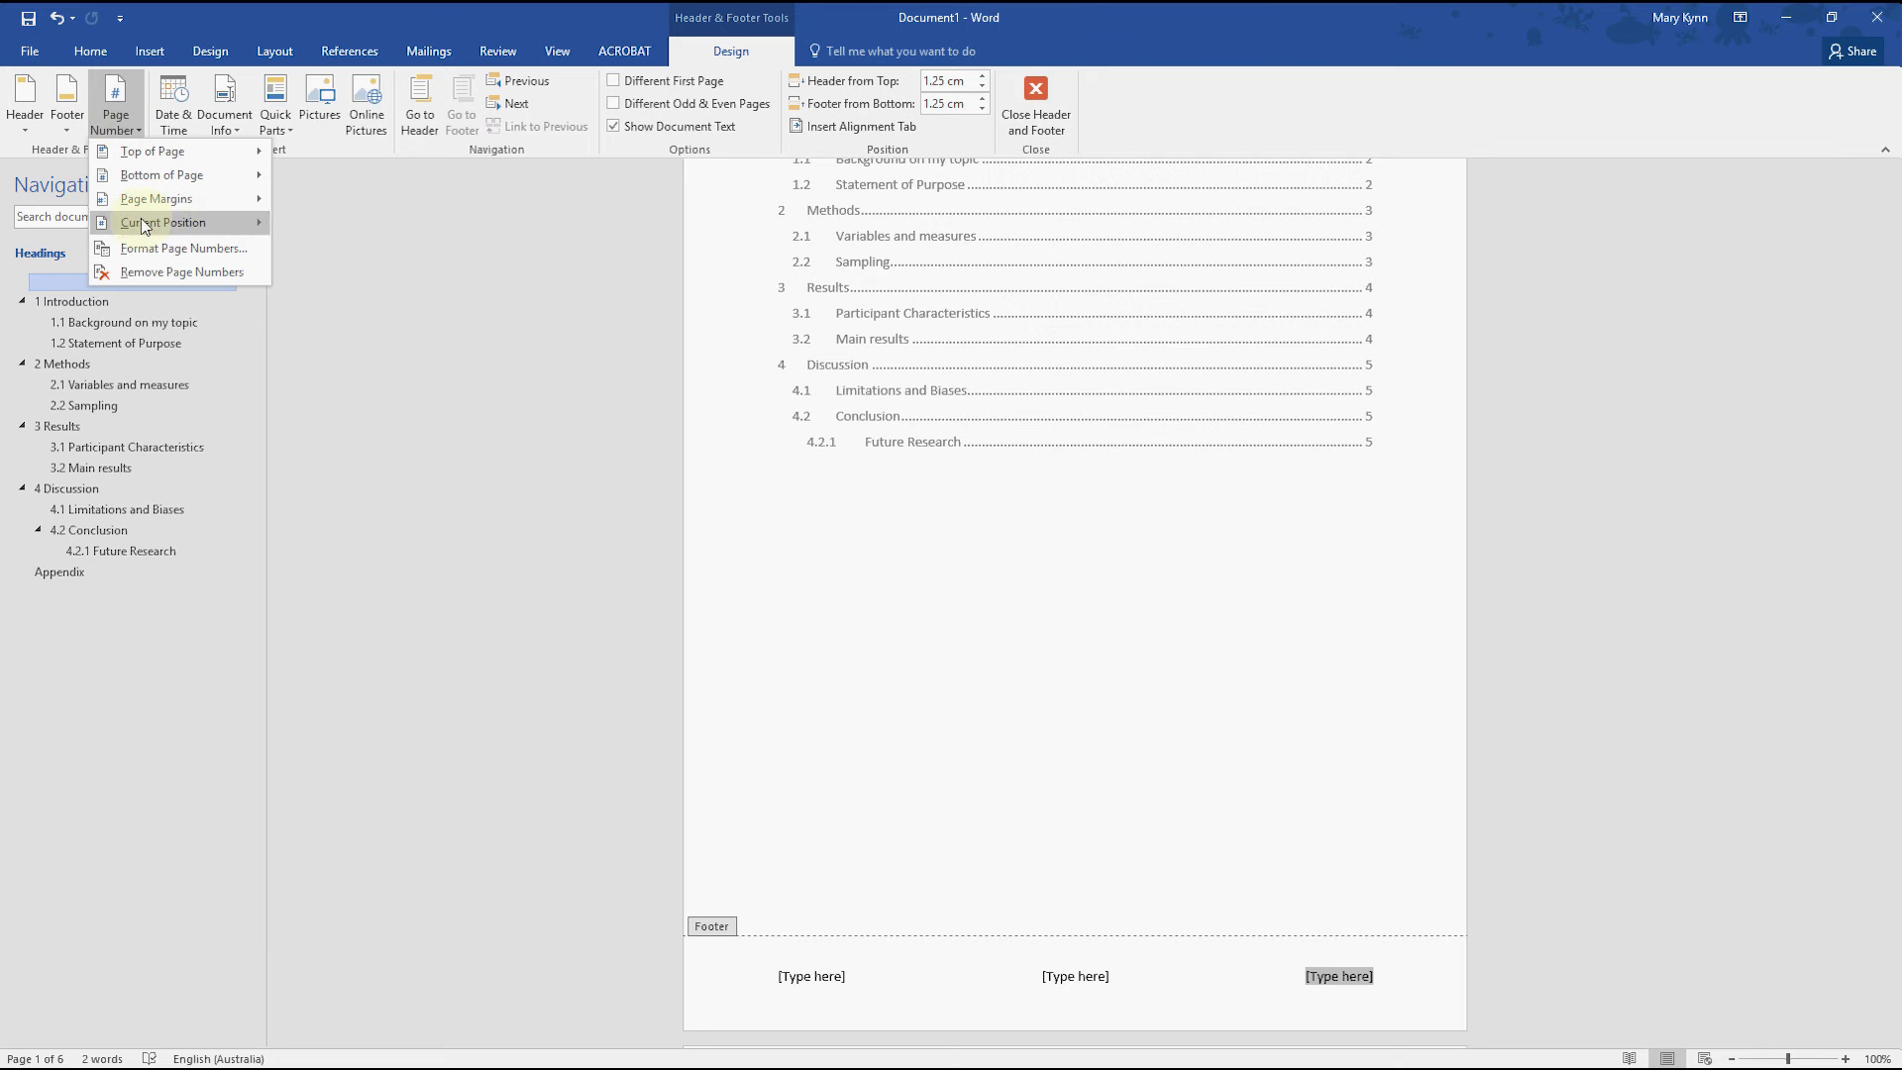
{"action": "mouse_move", "coordinate": [153, 223]}
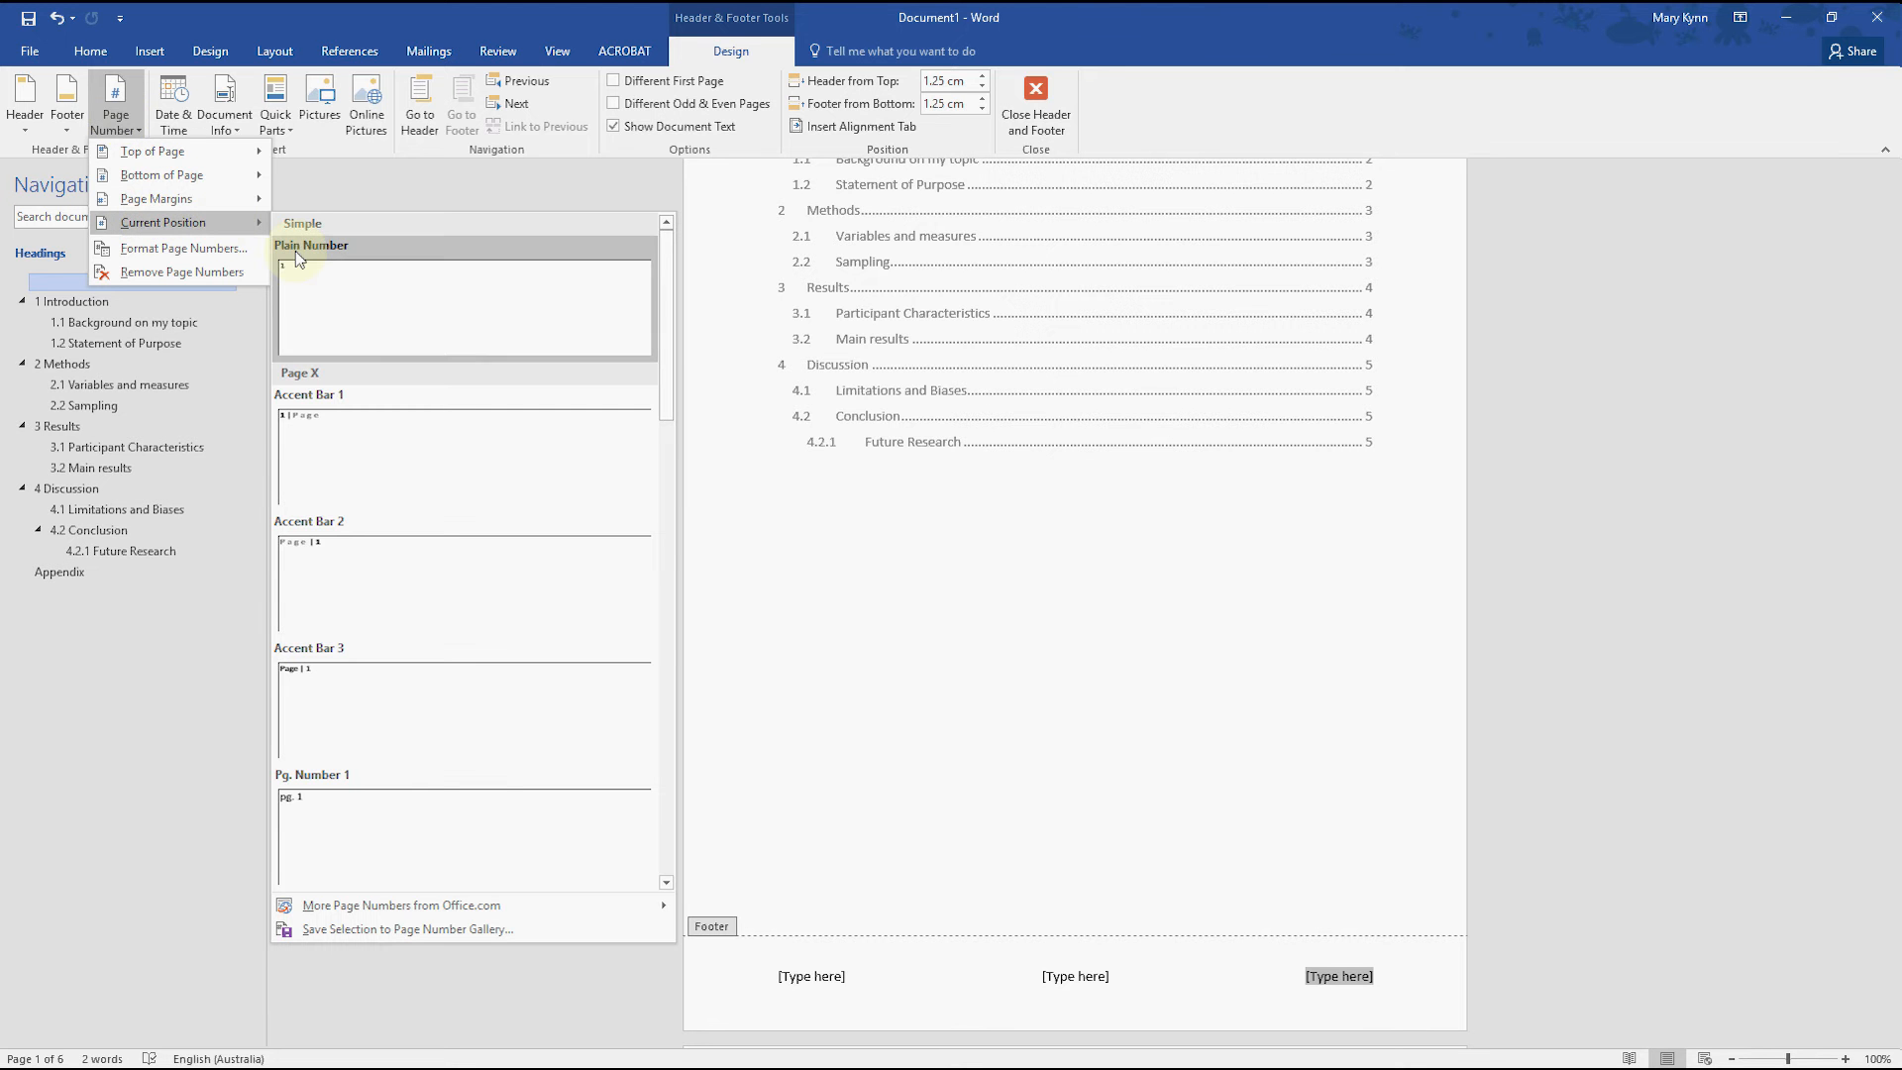
{"action": "left_click", "coordinate": [309, 290]}
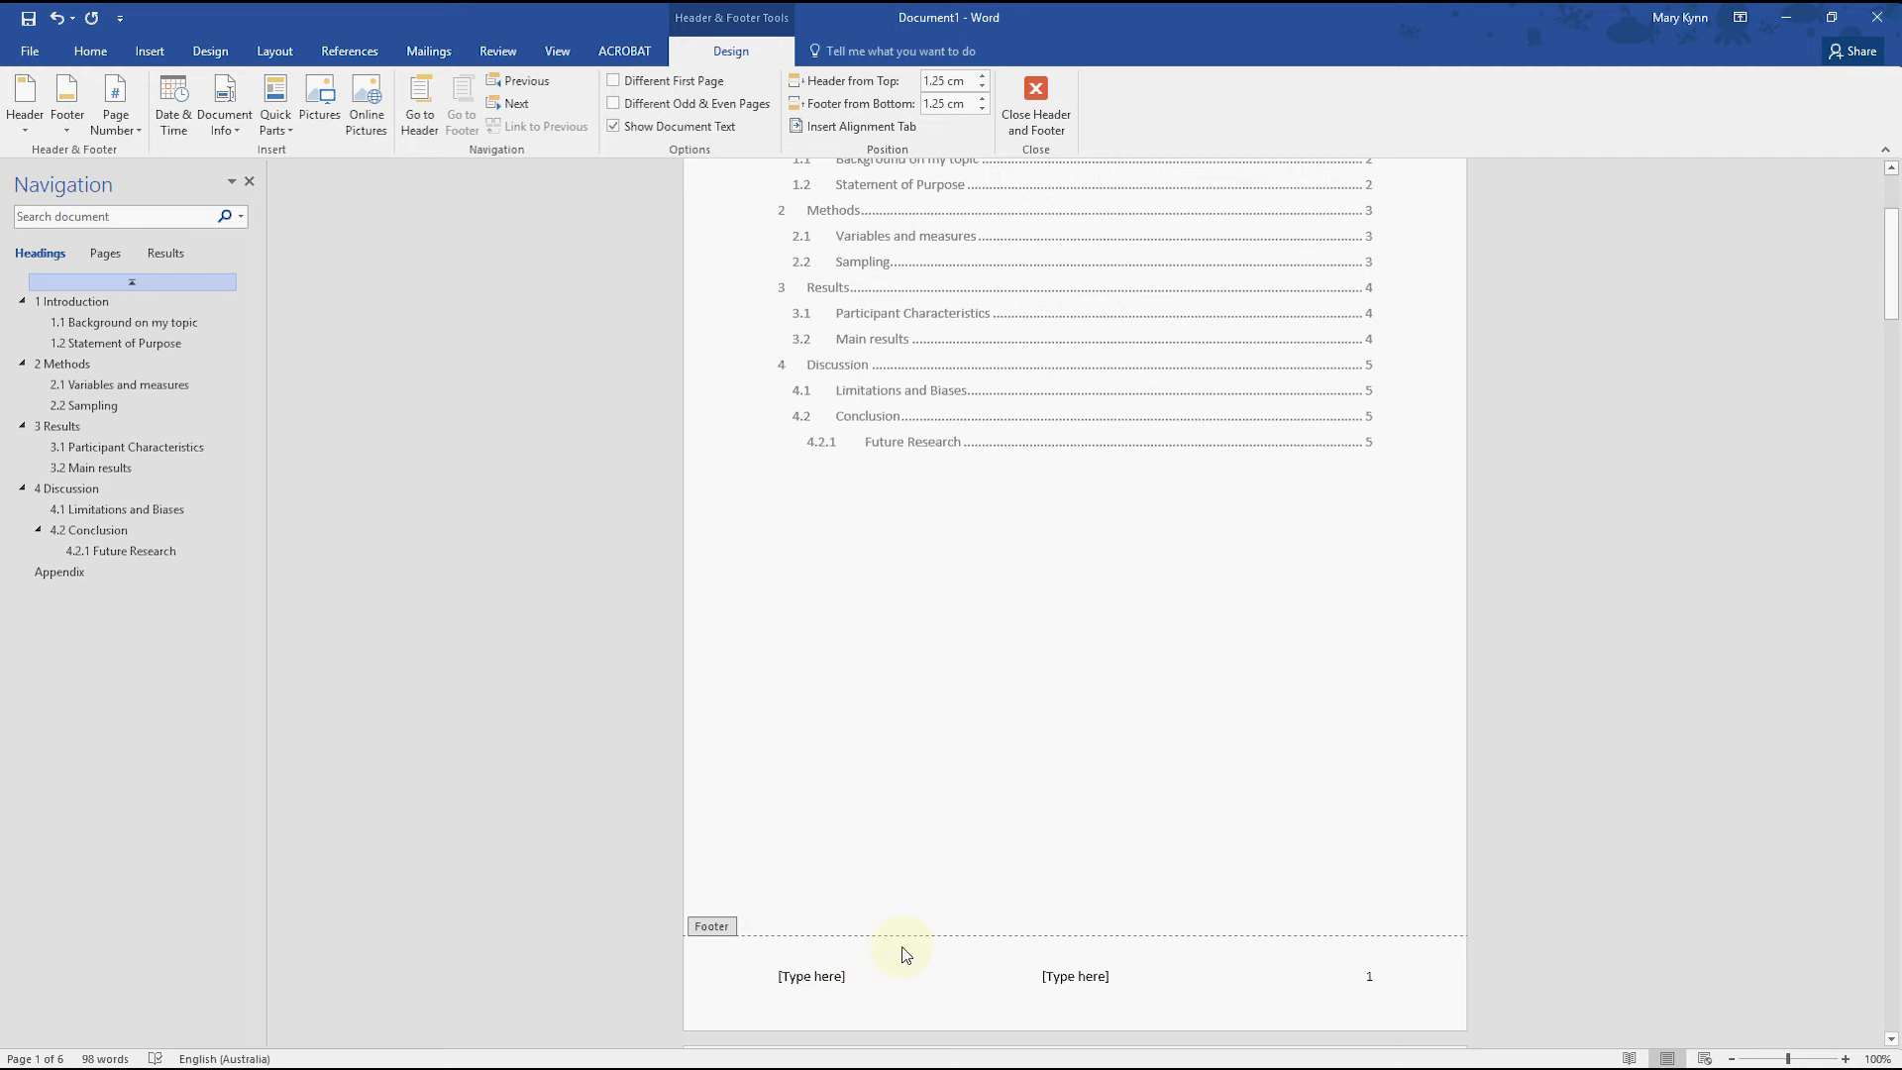
- Fill the centre footer placeholder with the author's initials and the left one with "Brief title"
{"action": "left_click", "coordinate": [1068, 978]}
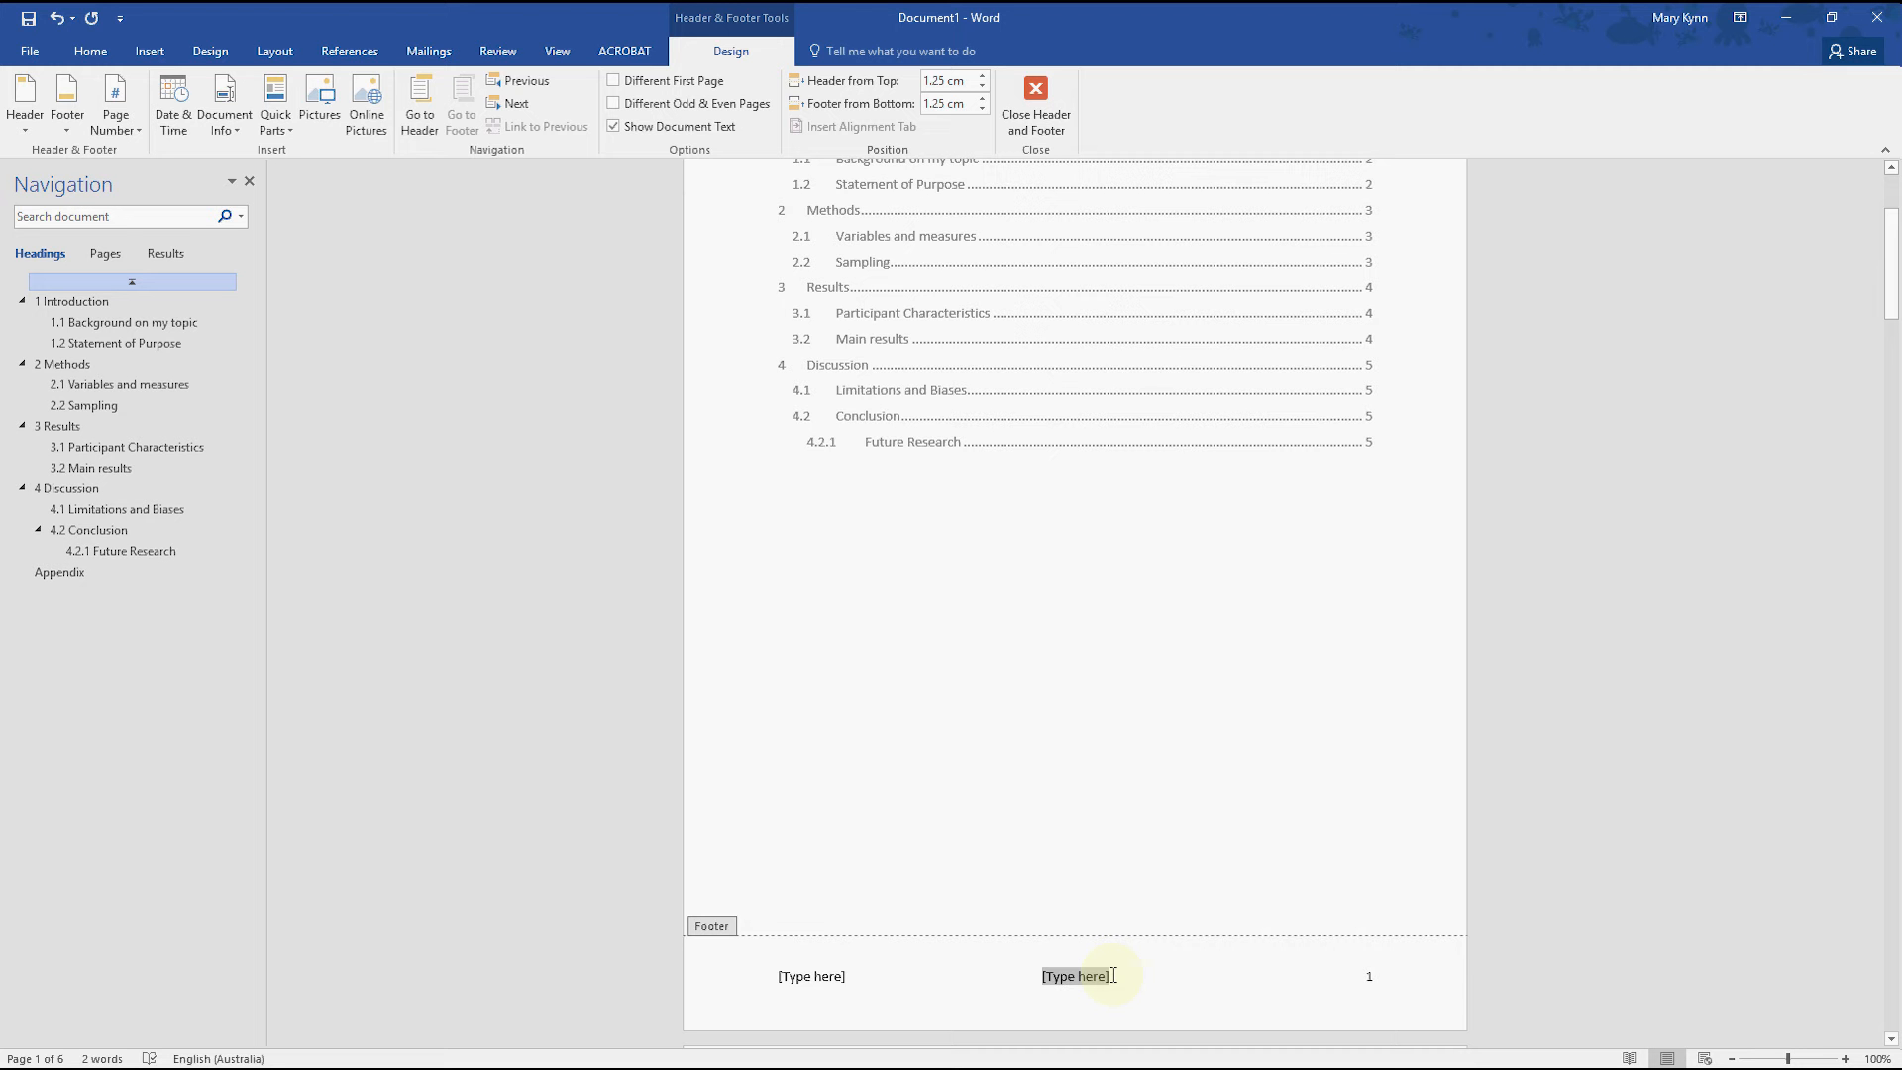
{"action": "type", "text": "MK"}
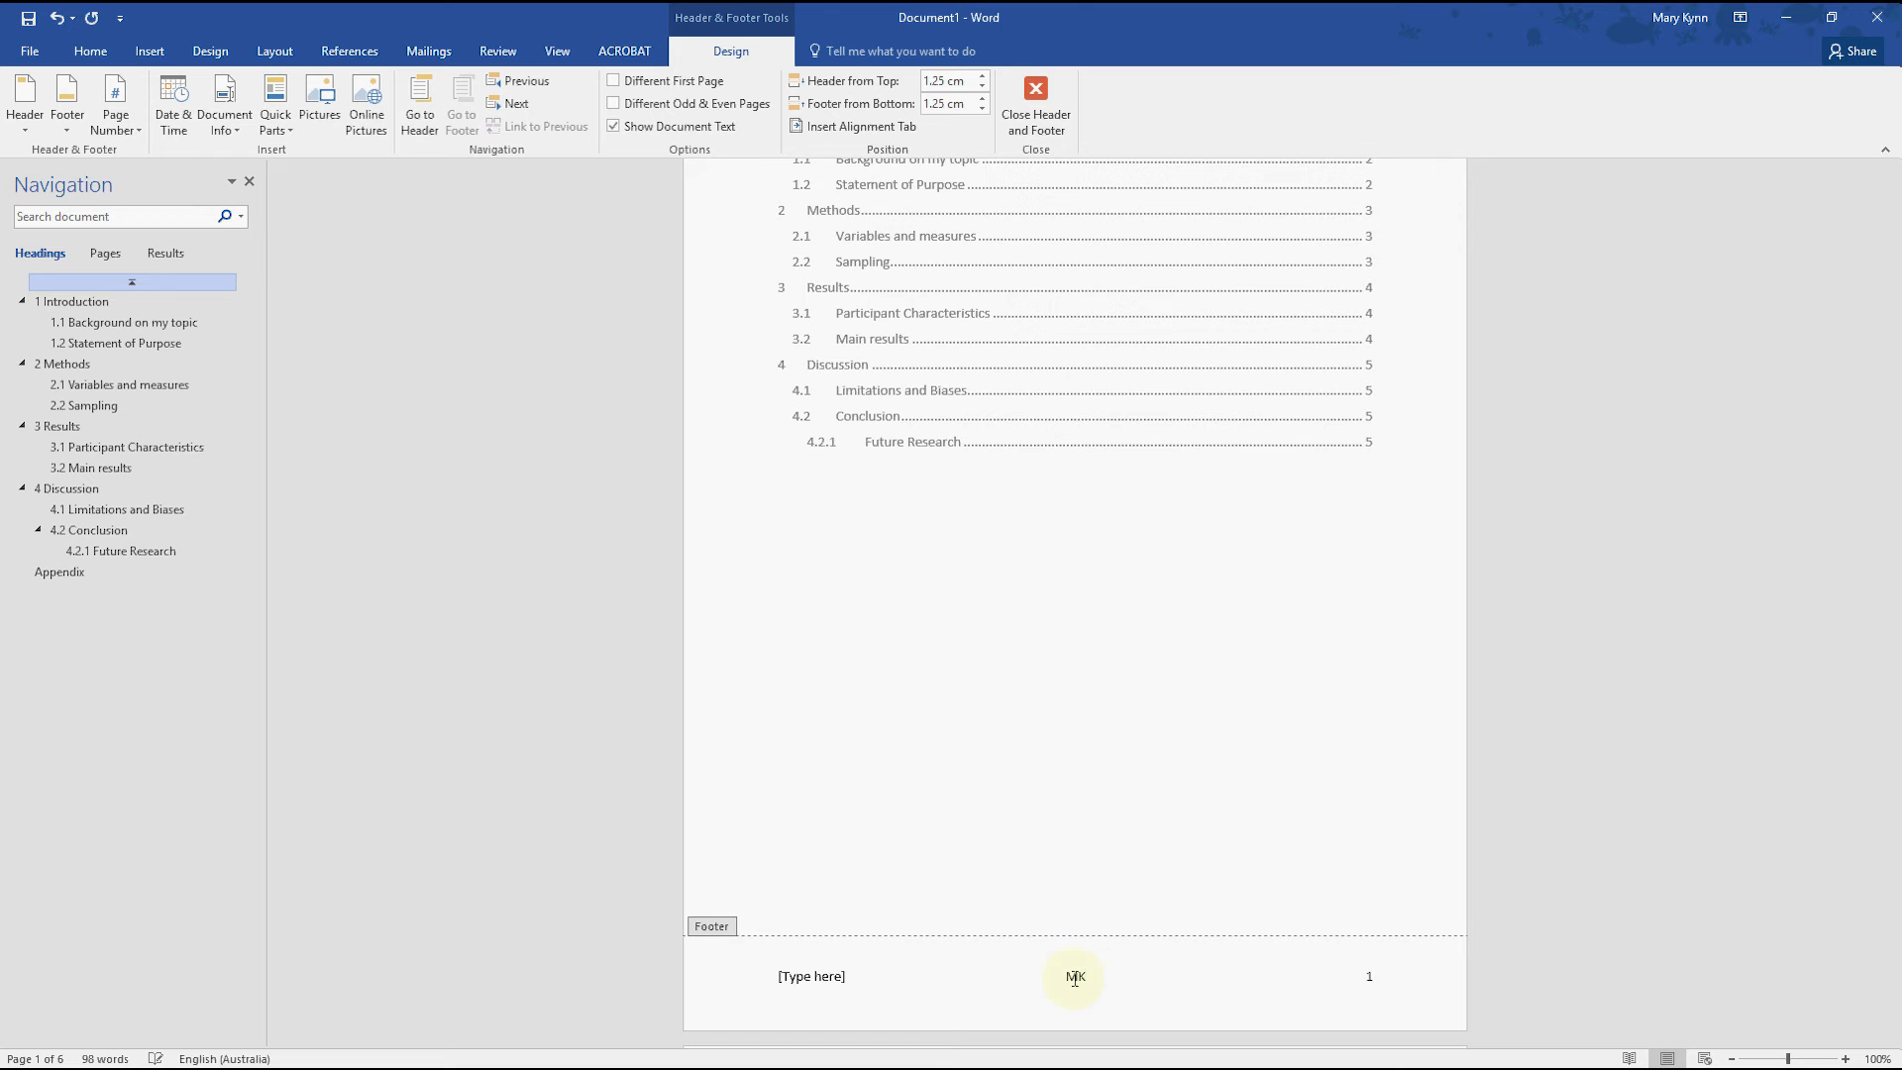
{"action": "left_click", "coordinate": [852, 976]}
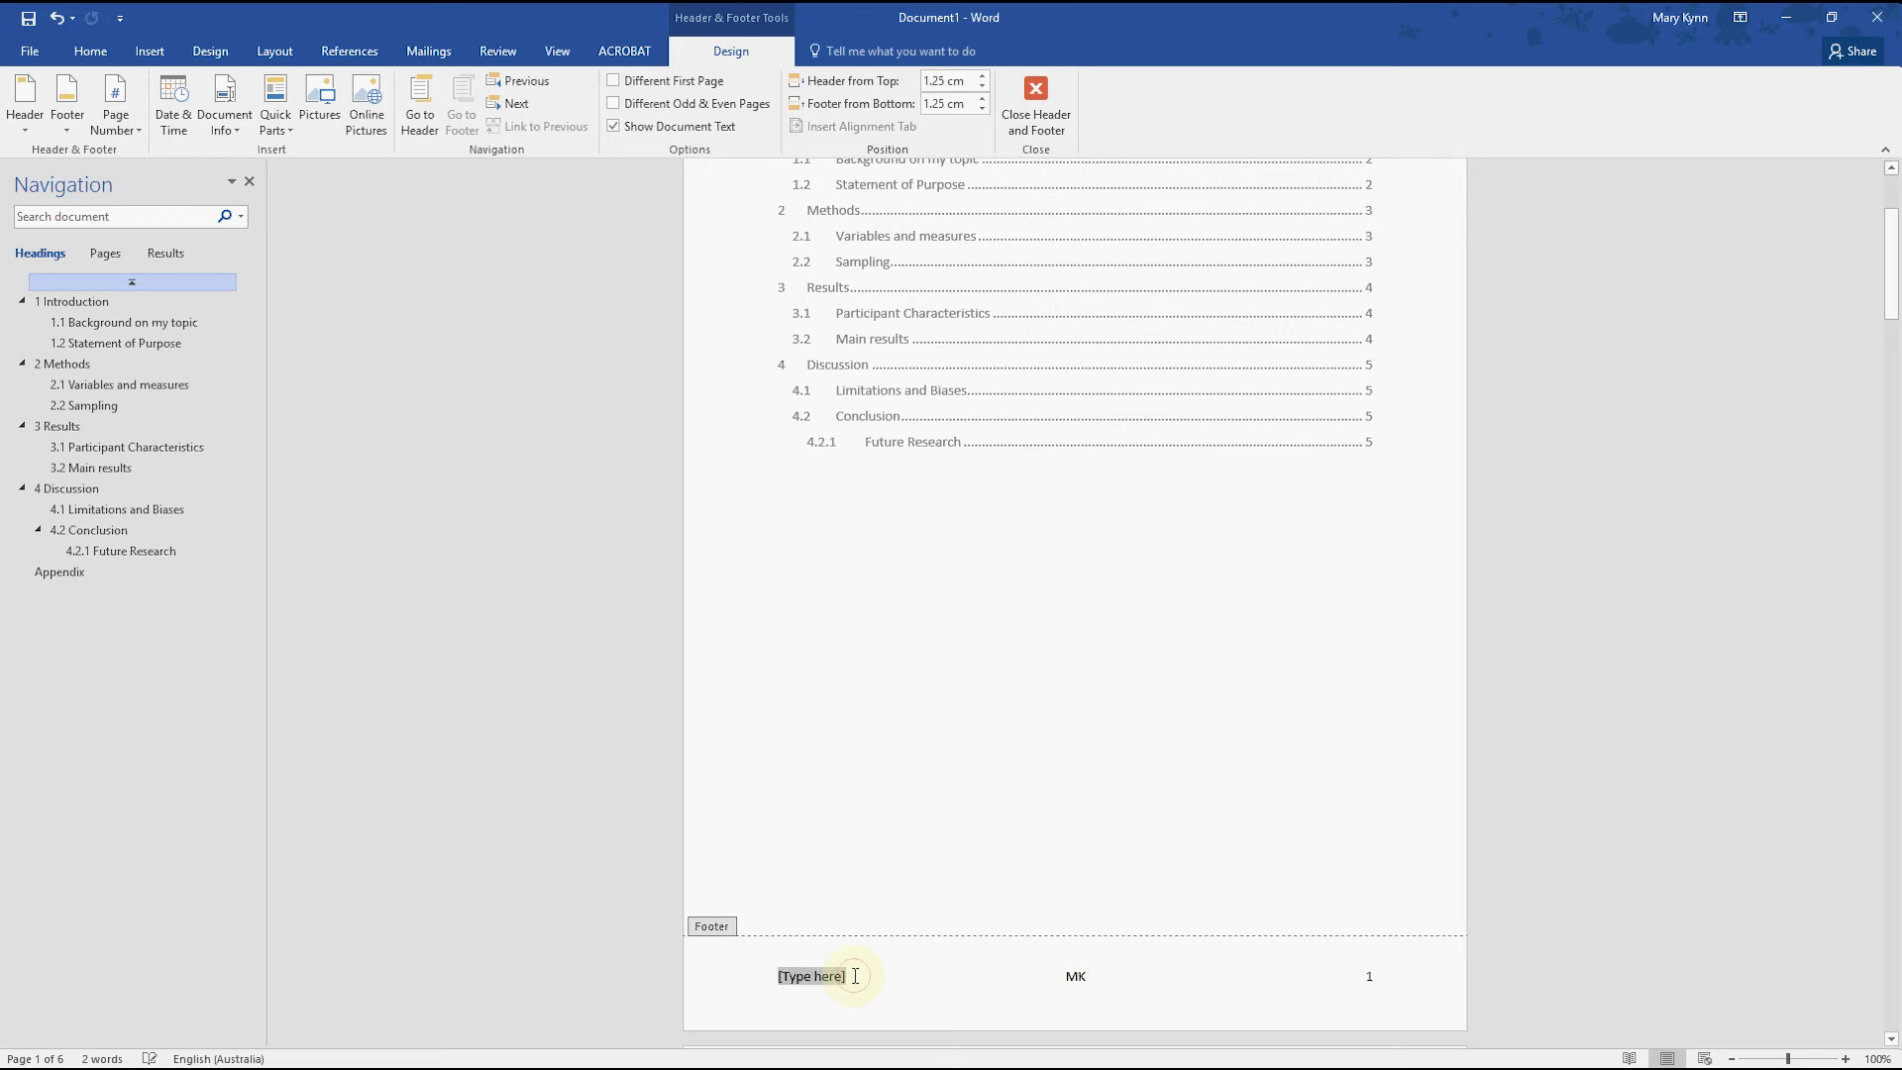
{"action": "type", "text": "B"}
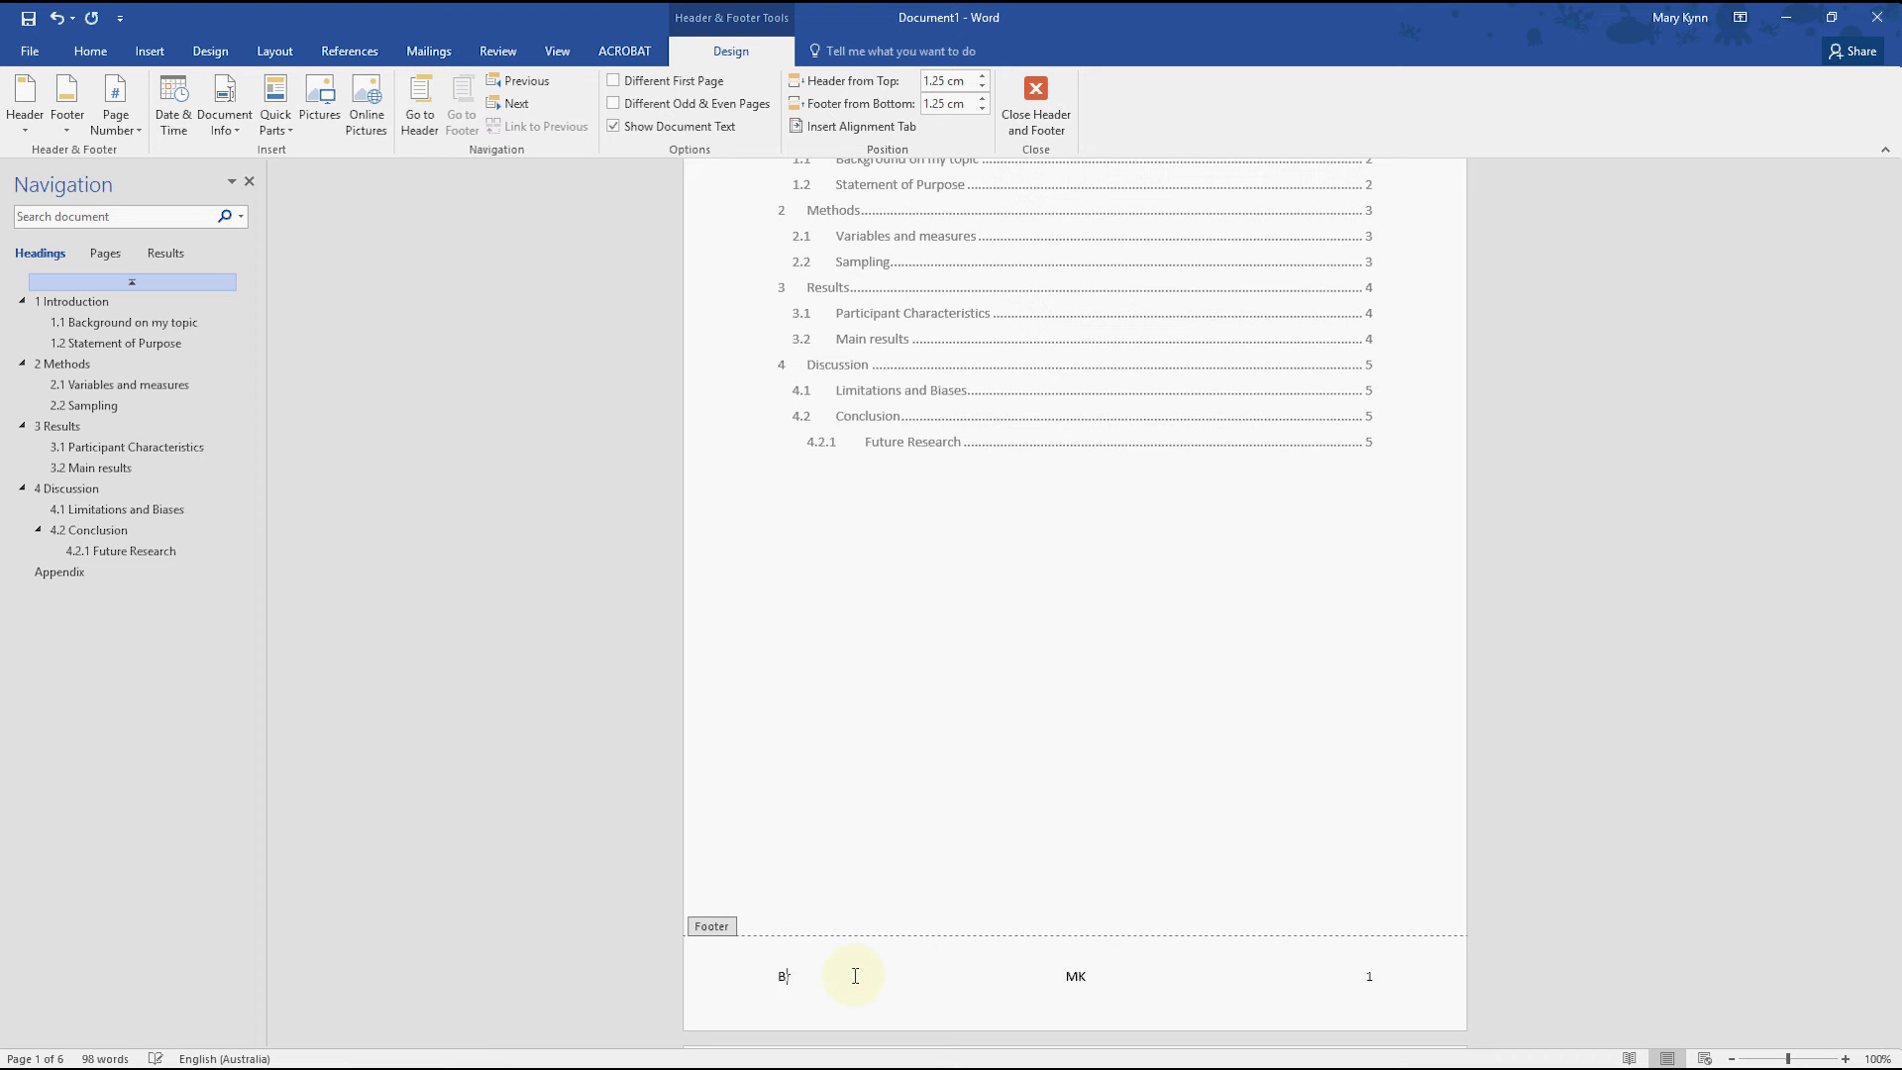
{"action": "type", "text": "rief title"}
- Check the footer on the following pages and delete the initials from the centre of the first page's footer
{"action": "scroll", "coordinate": [1069, 738], "scroll_direction": "down", "scroll_amount": 5}
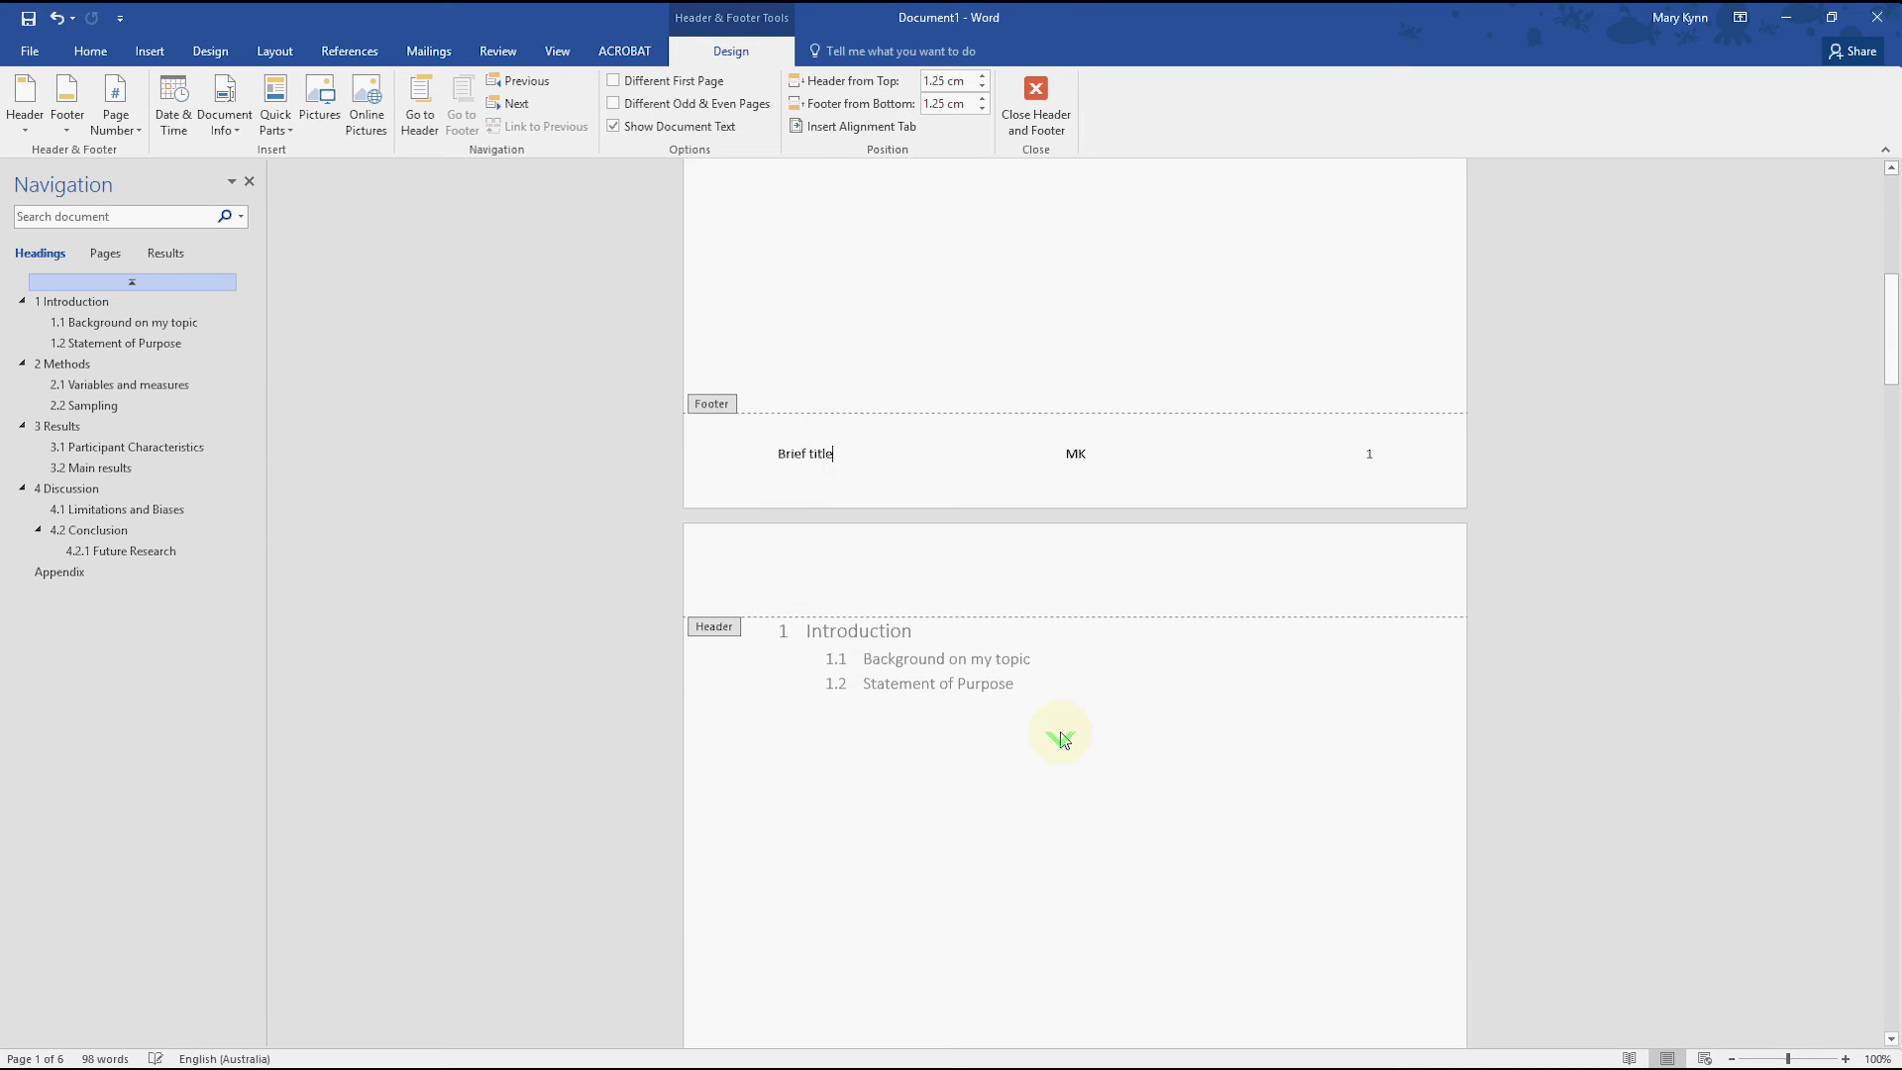
{"action": "scroll", "coordinate": [1062, 739], "scroll_direction": "down", "scroll_amount": 10}
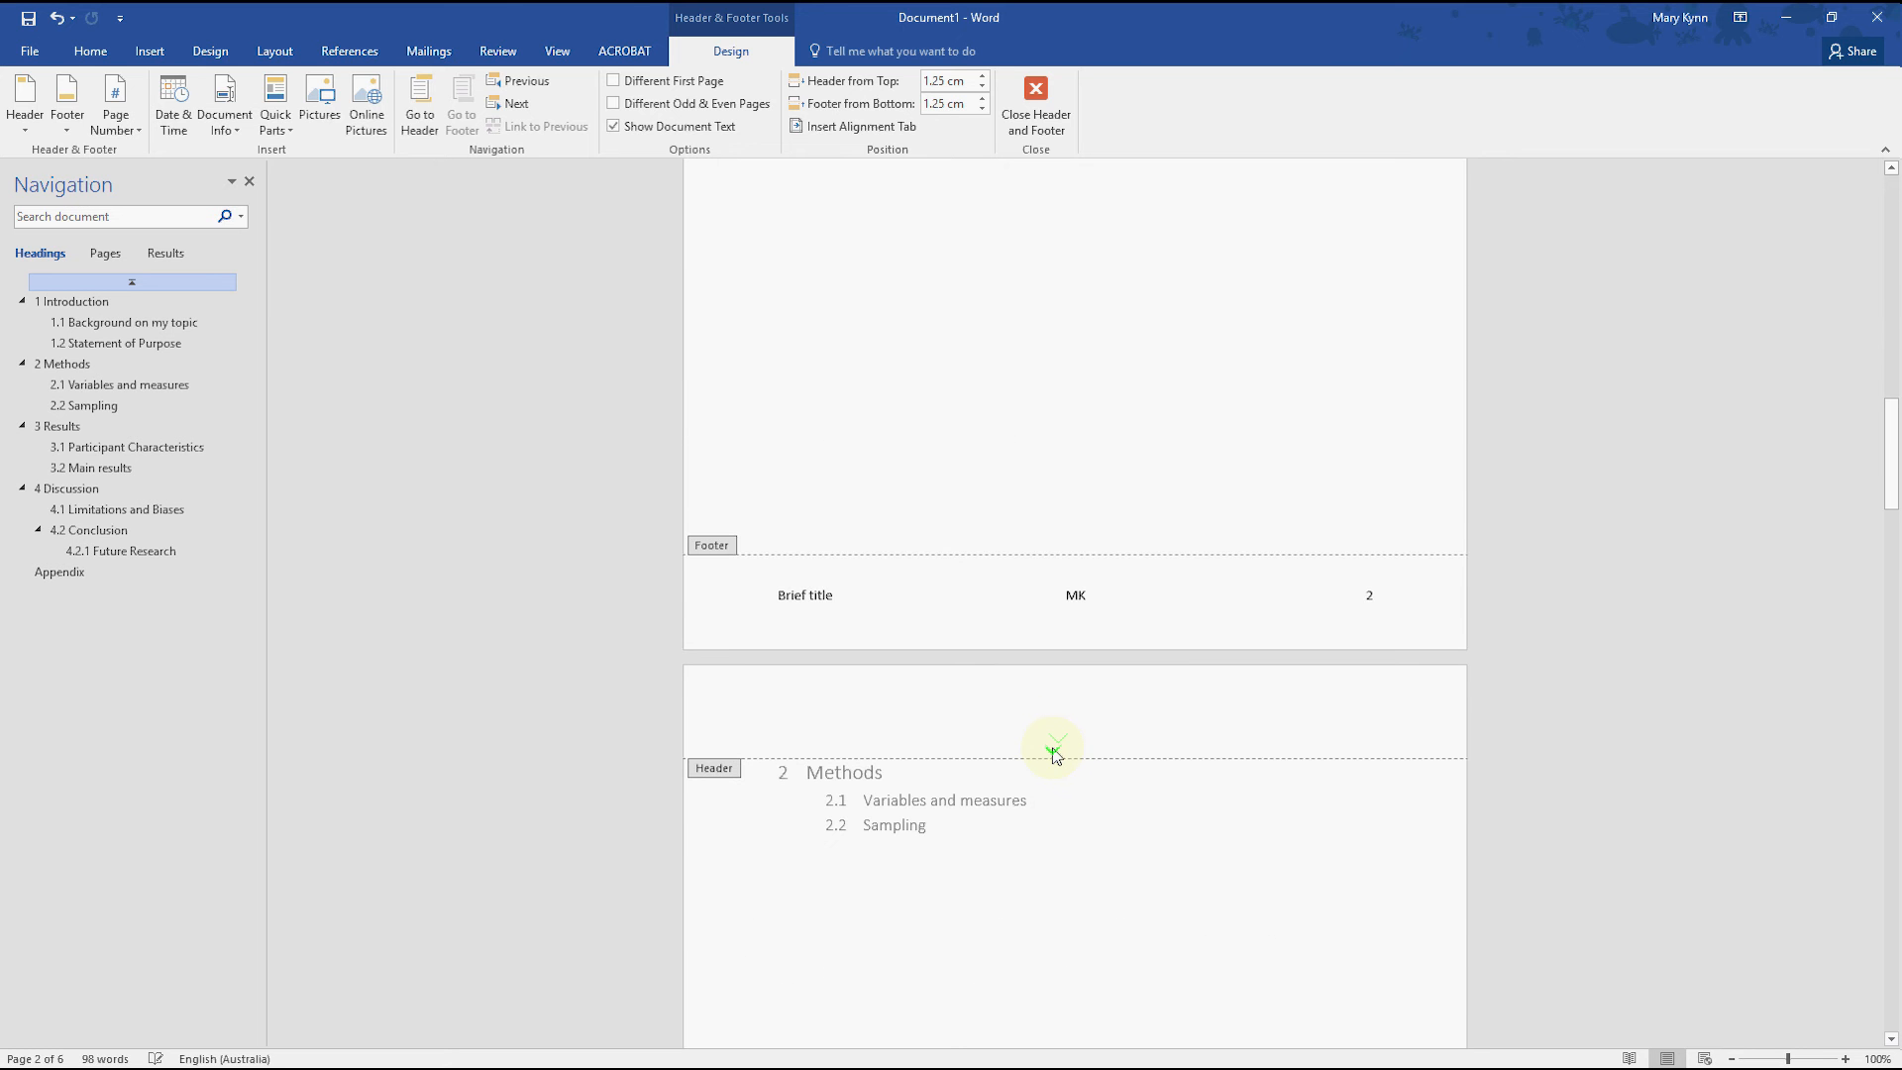
{"action": "scroll", "coordinate": [1056, 753], "scroll_direction": "up", "scroll_amount": 10}
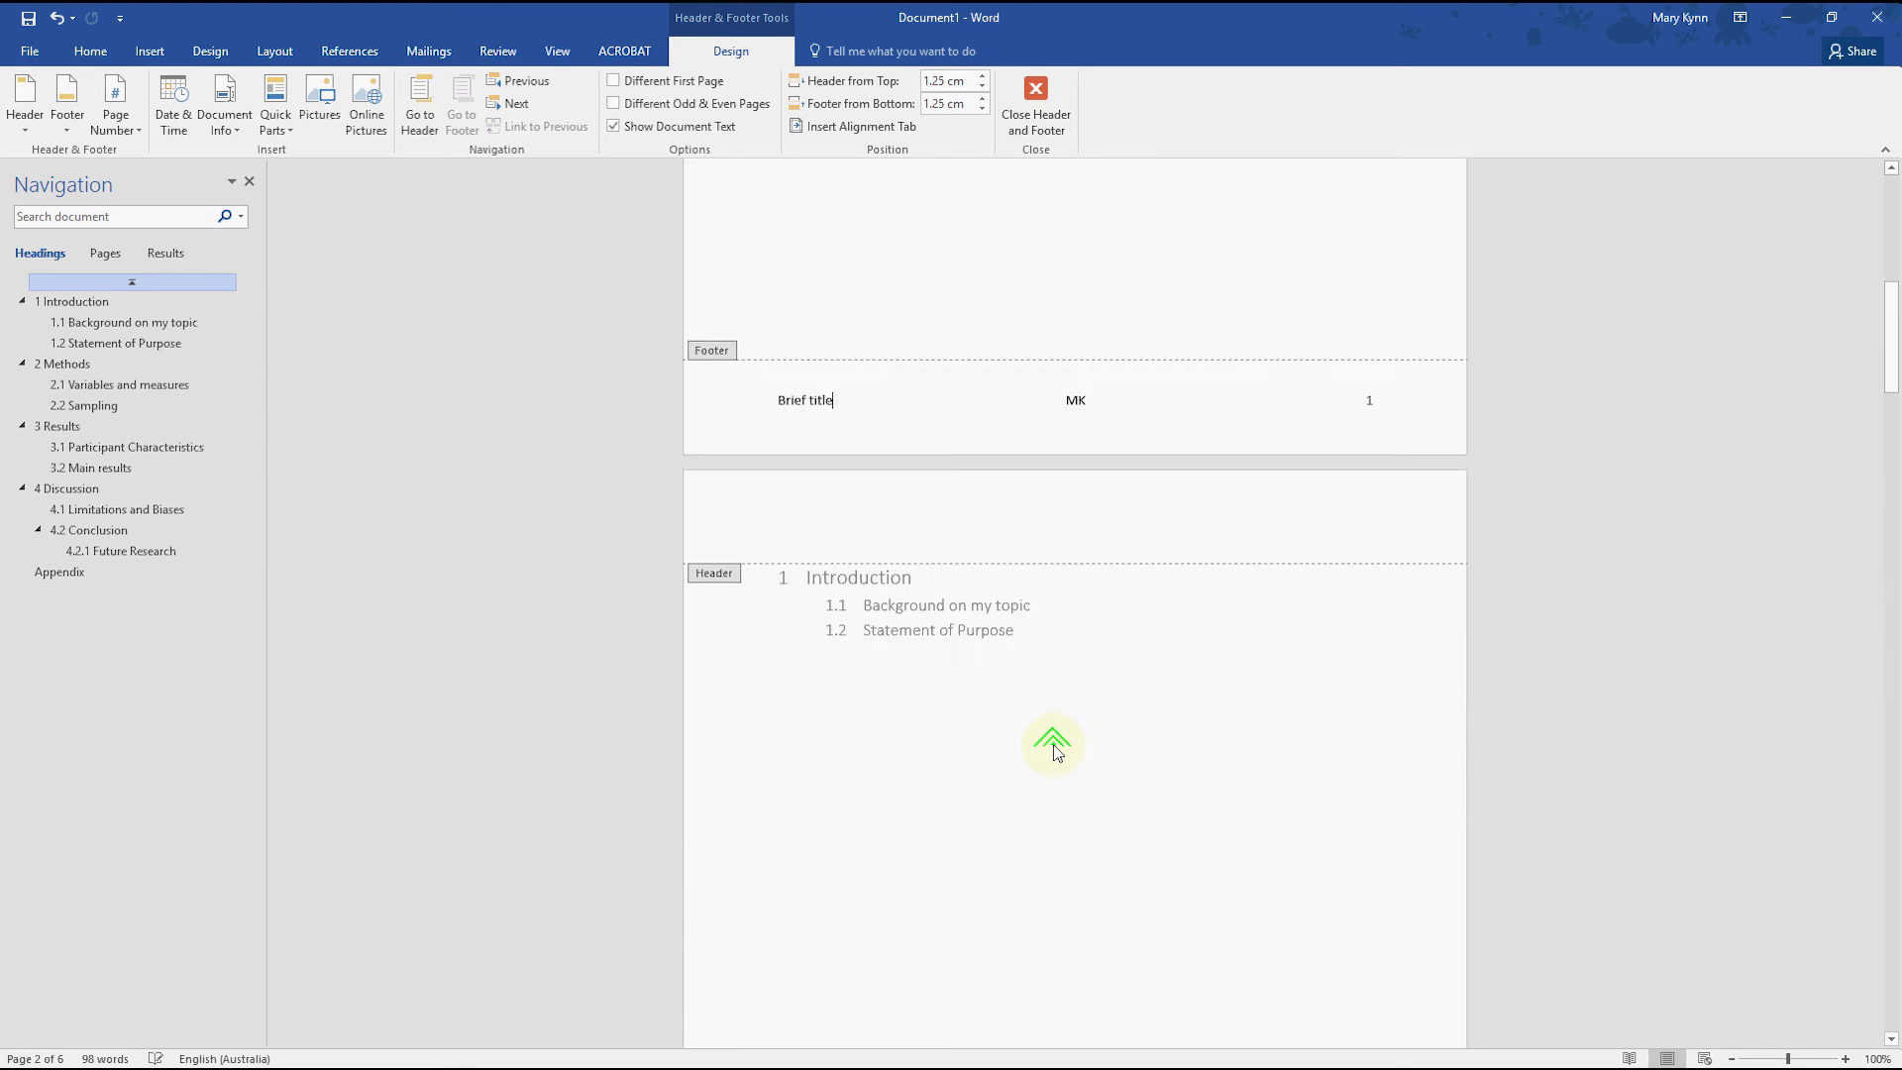
{"action": "scroll", "coordinate": [1057, 753], "scroll_direction": "up", "scroll_amount": 1}
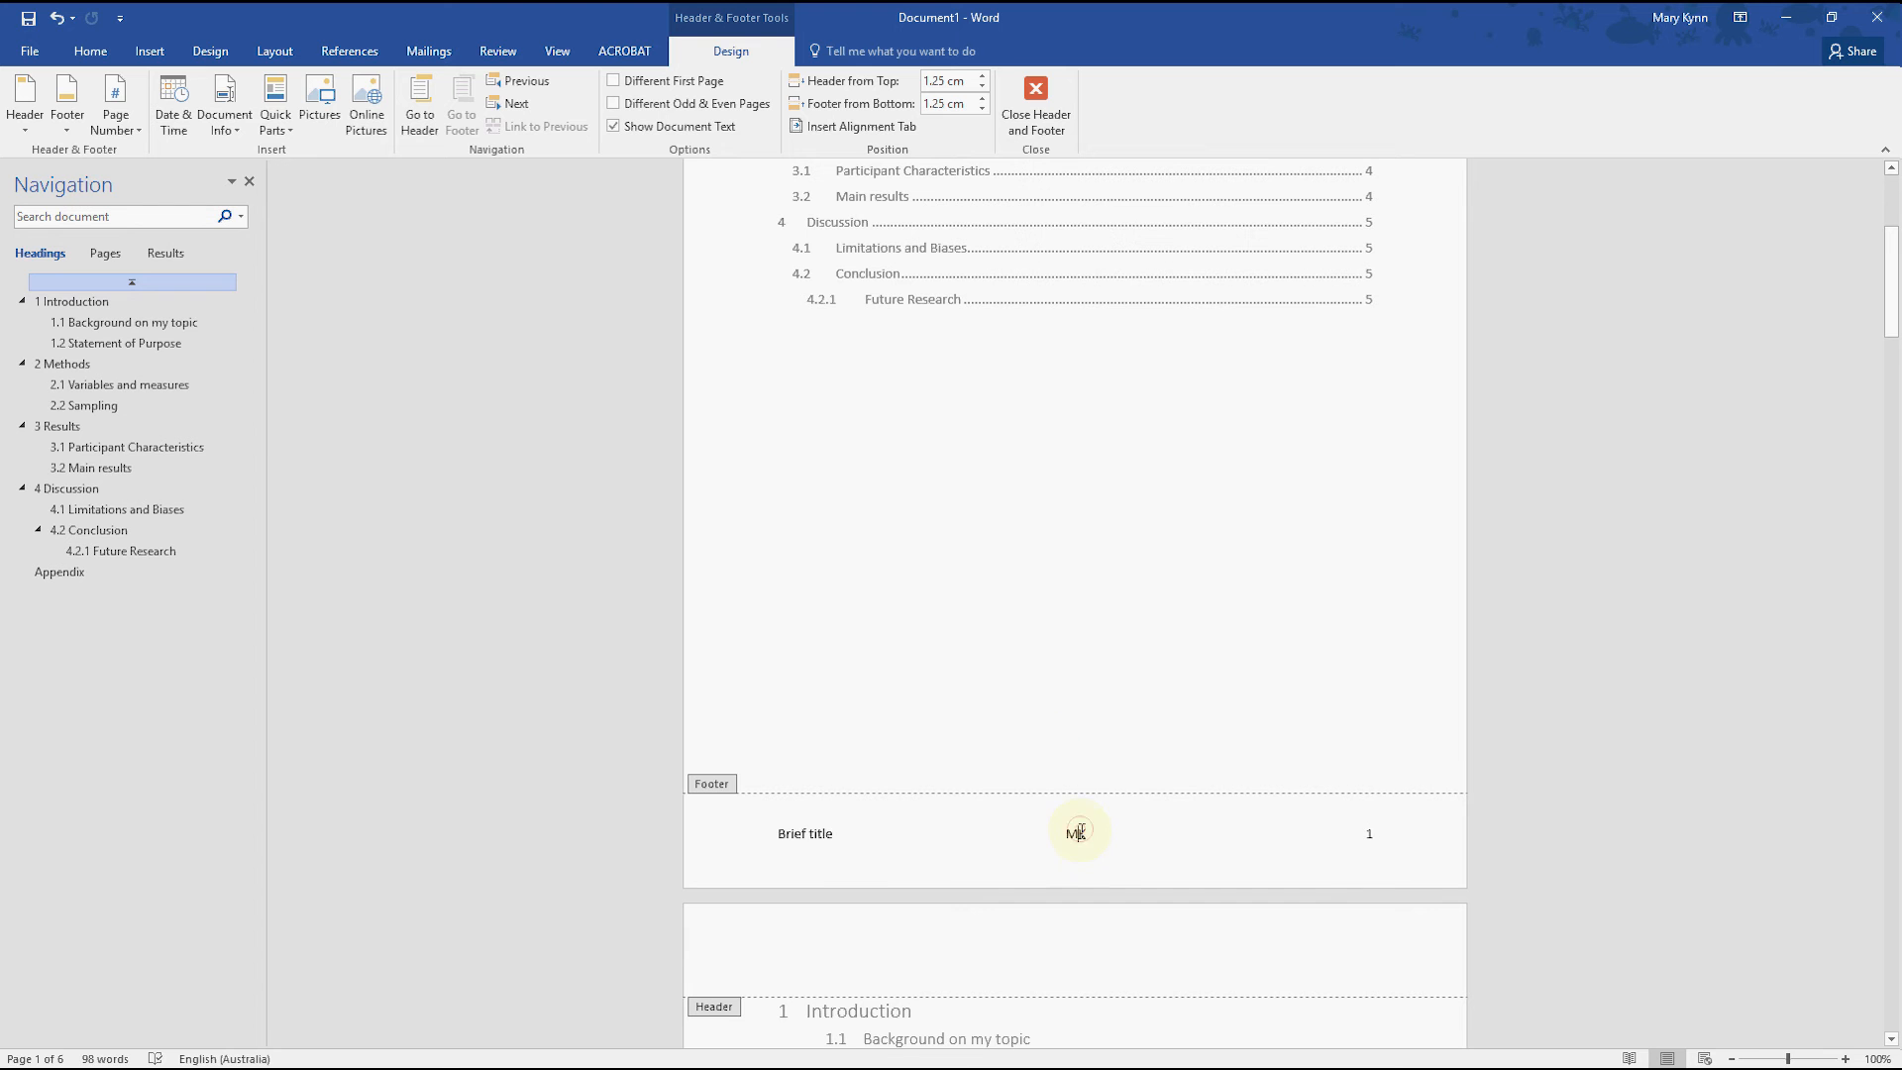
{"action": "left_click", "coordinate": [1077, 834]}
{"action": "triple_click", "coordinate": [1077, 834]}
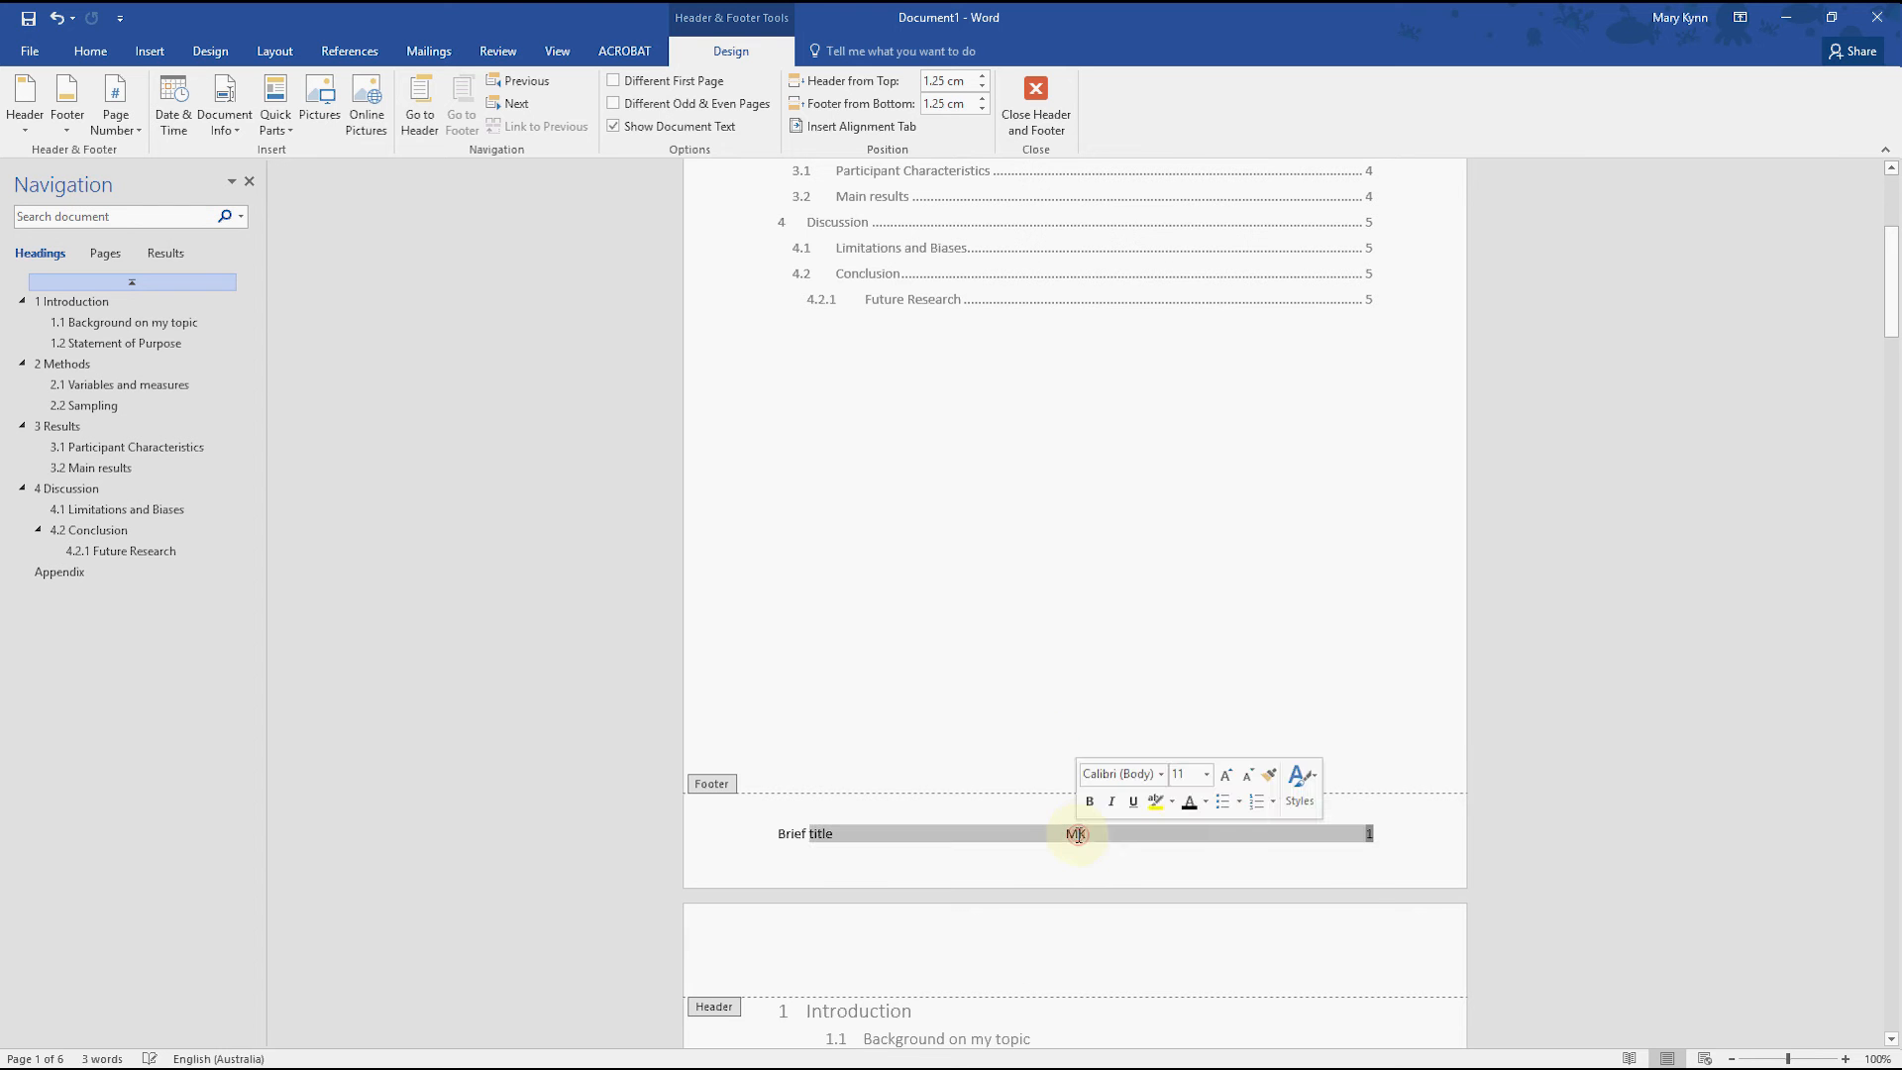
{"action": "left_click", "coordinate": [1078, 834]}
{"action": "key", "text": "BackSpace"}
{"action": "key", "text": "BackSpace"}
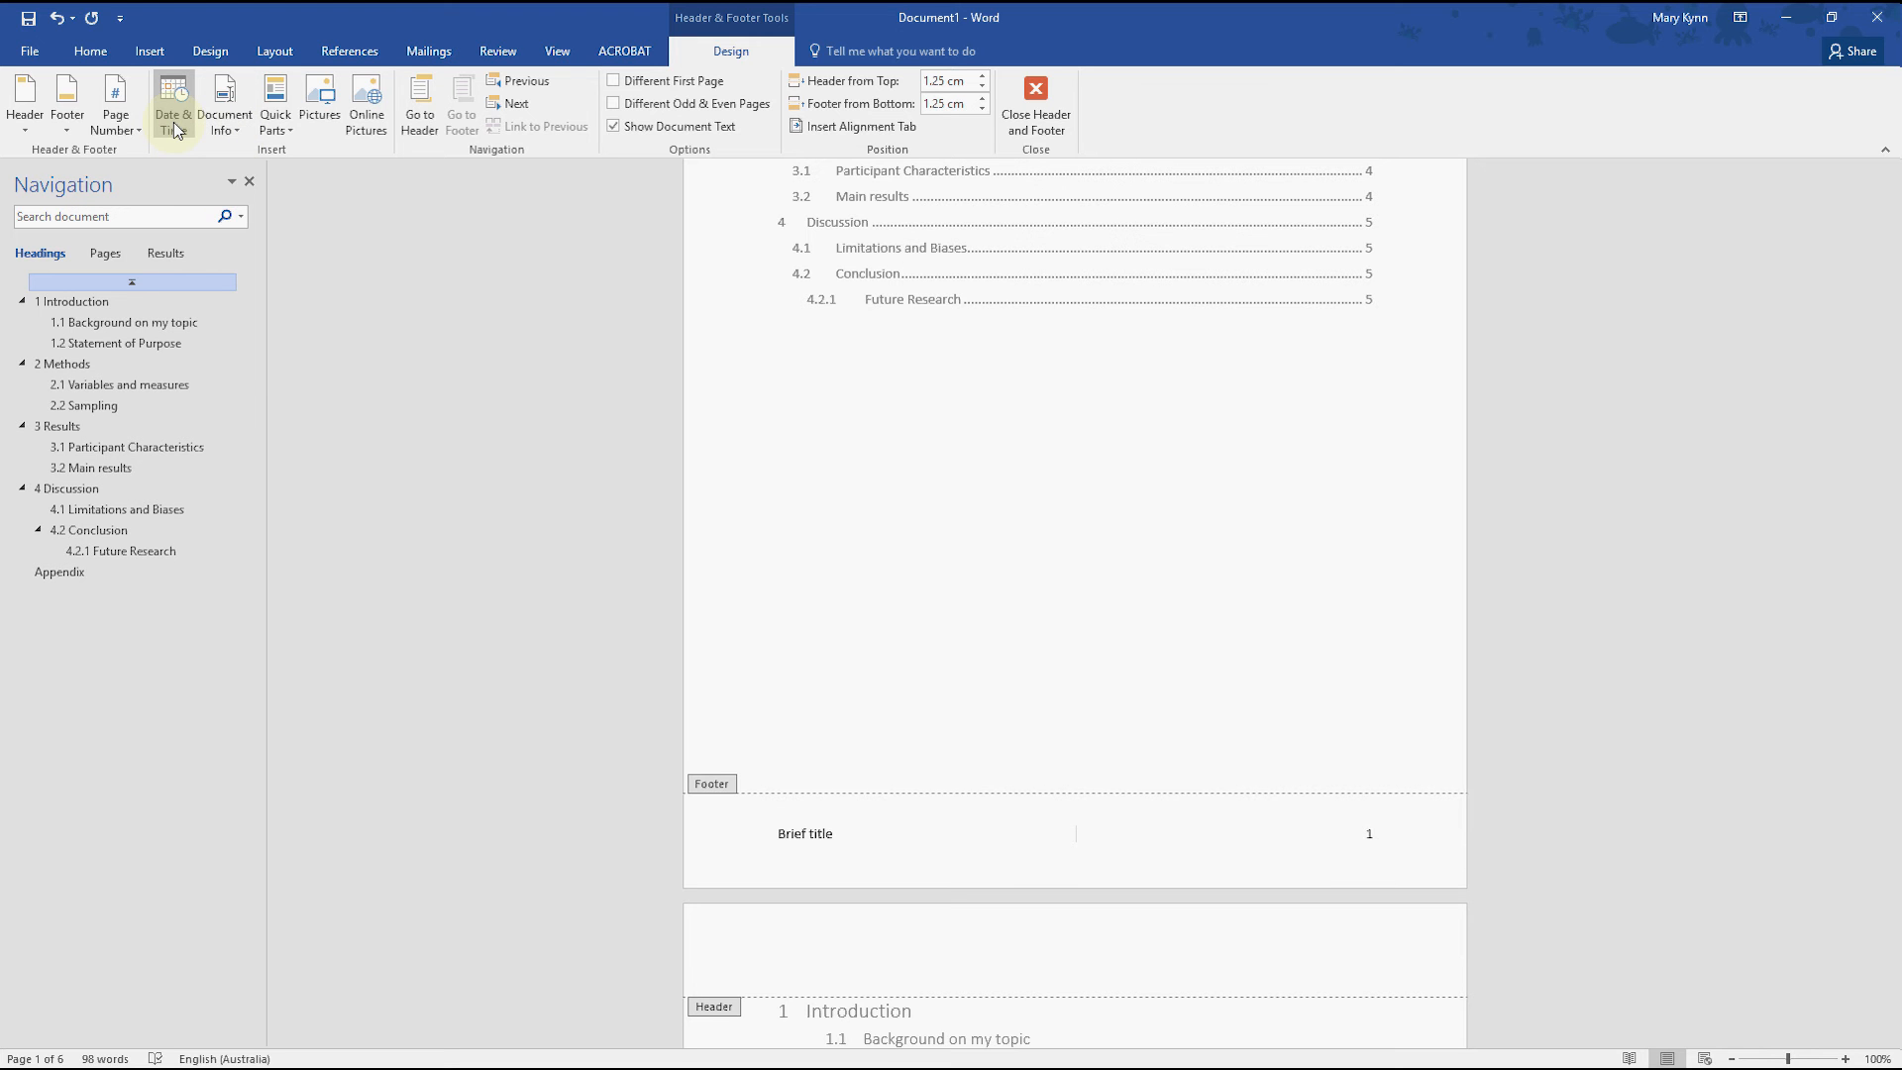
- Insert an automatically updating date in the "September 16" format at the centre of the footer
{"action": "left_click", "coordinate": [288, 128]}
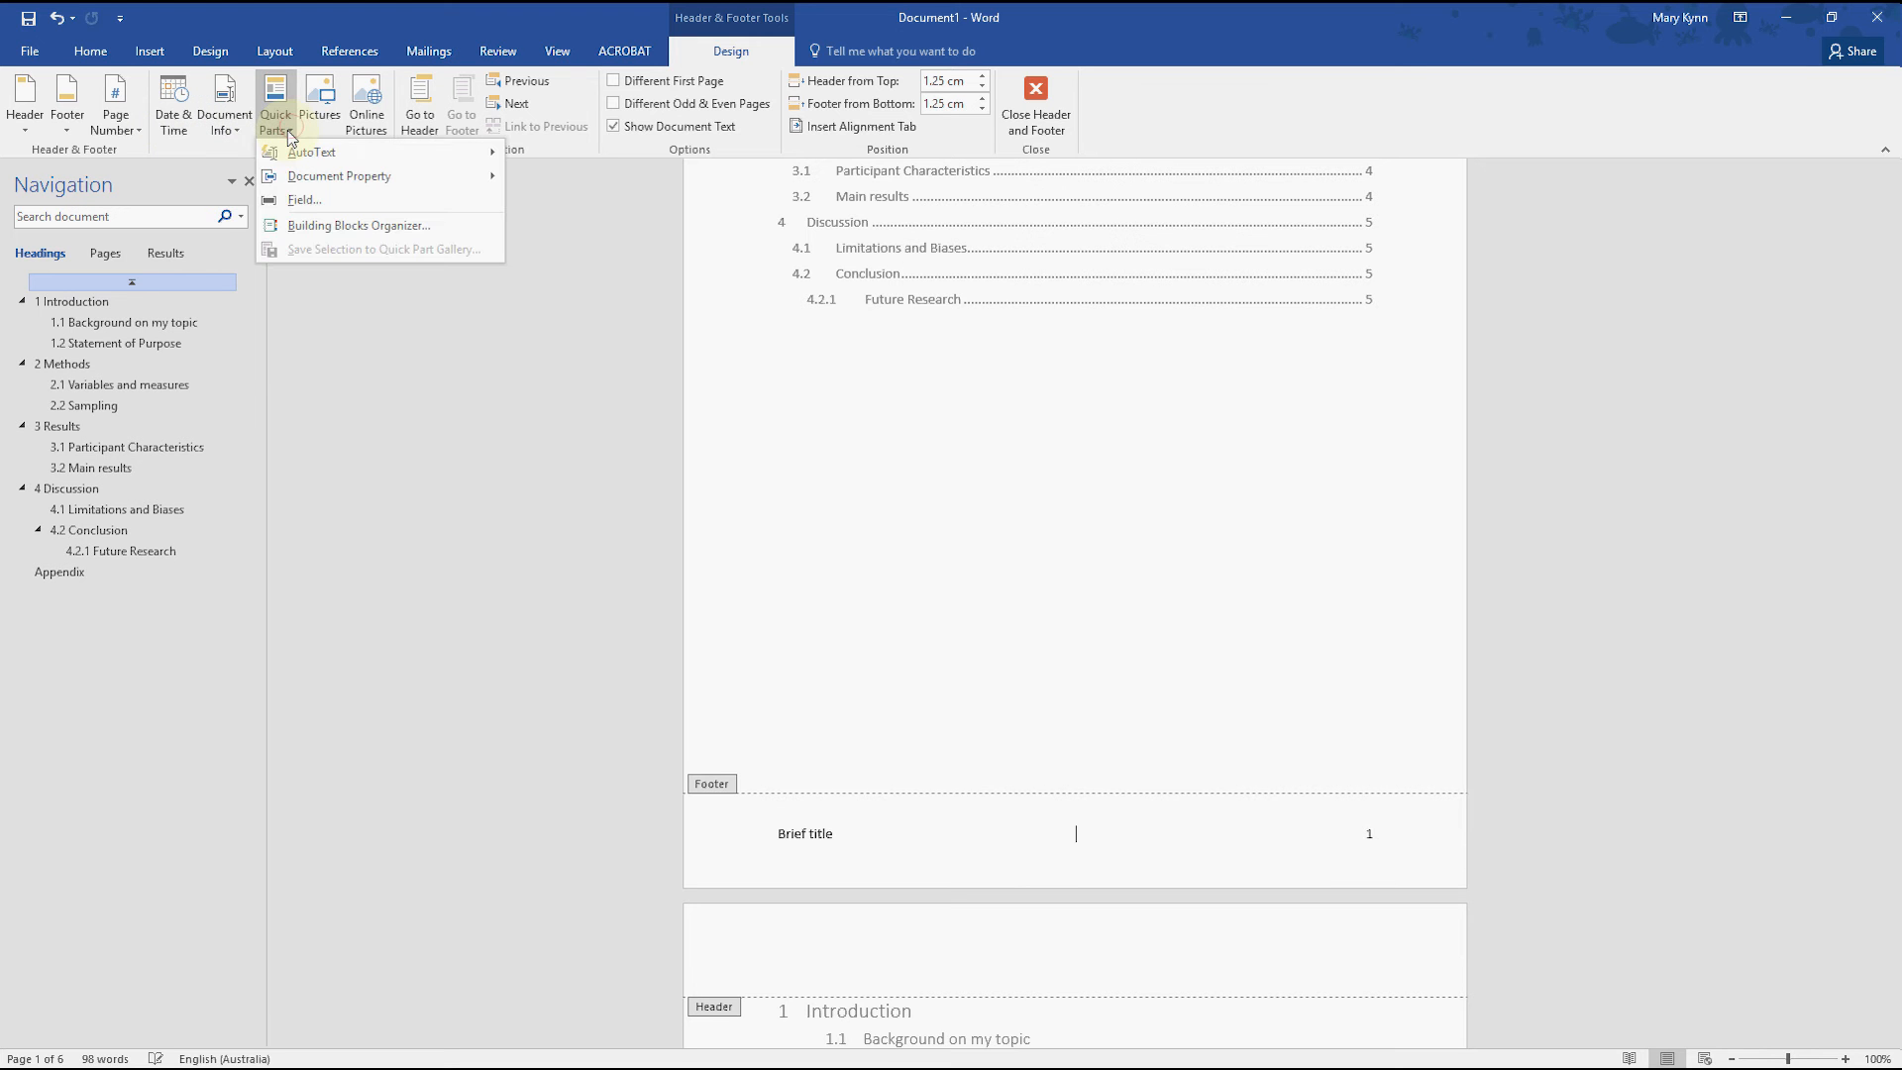
{"action": "mouse_move", "coordinate": [294, 157]}
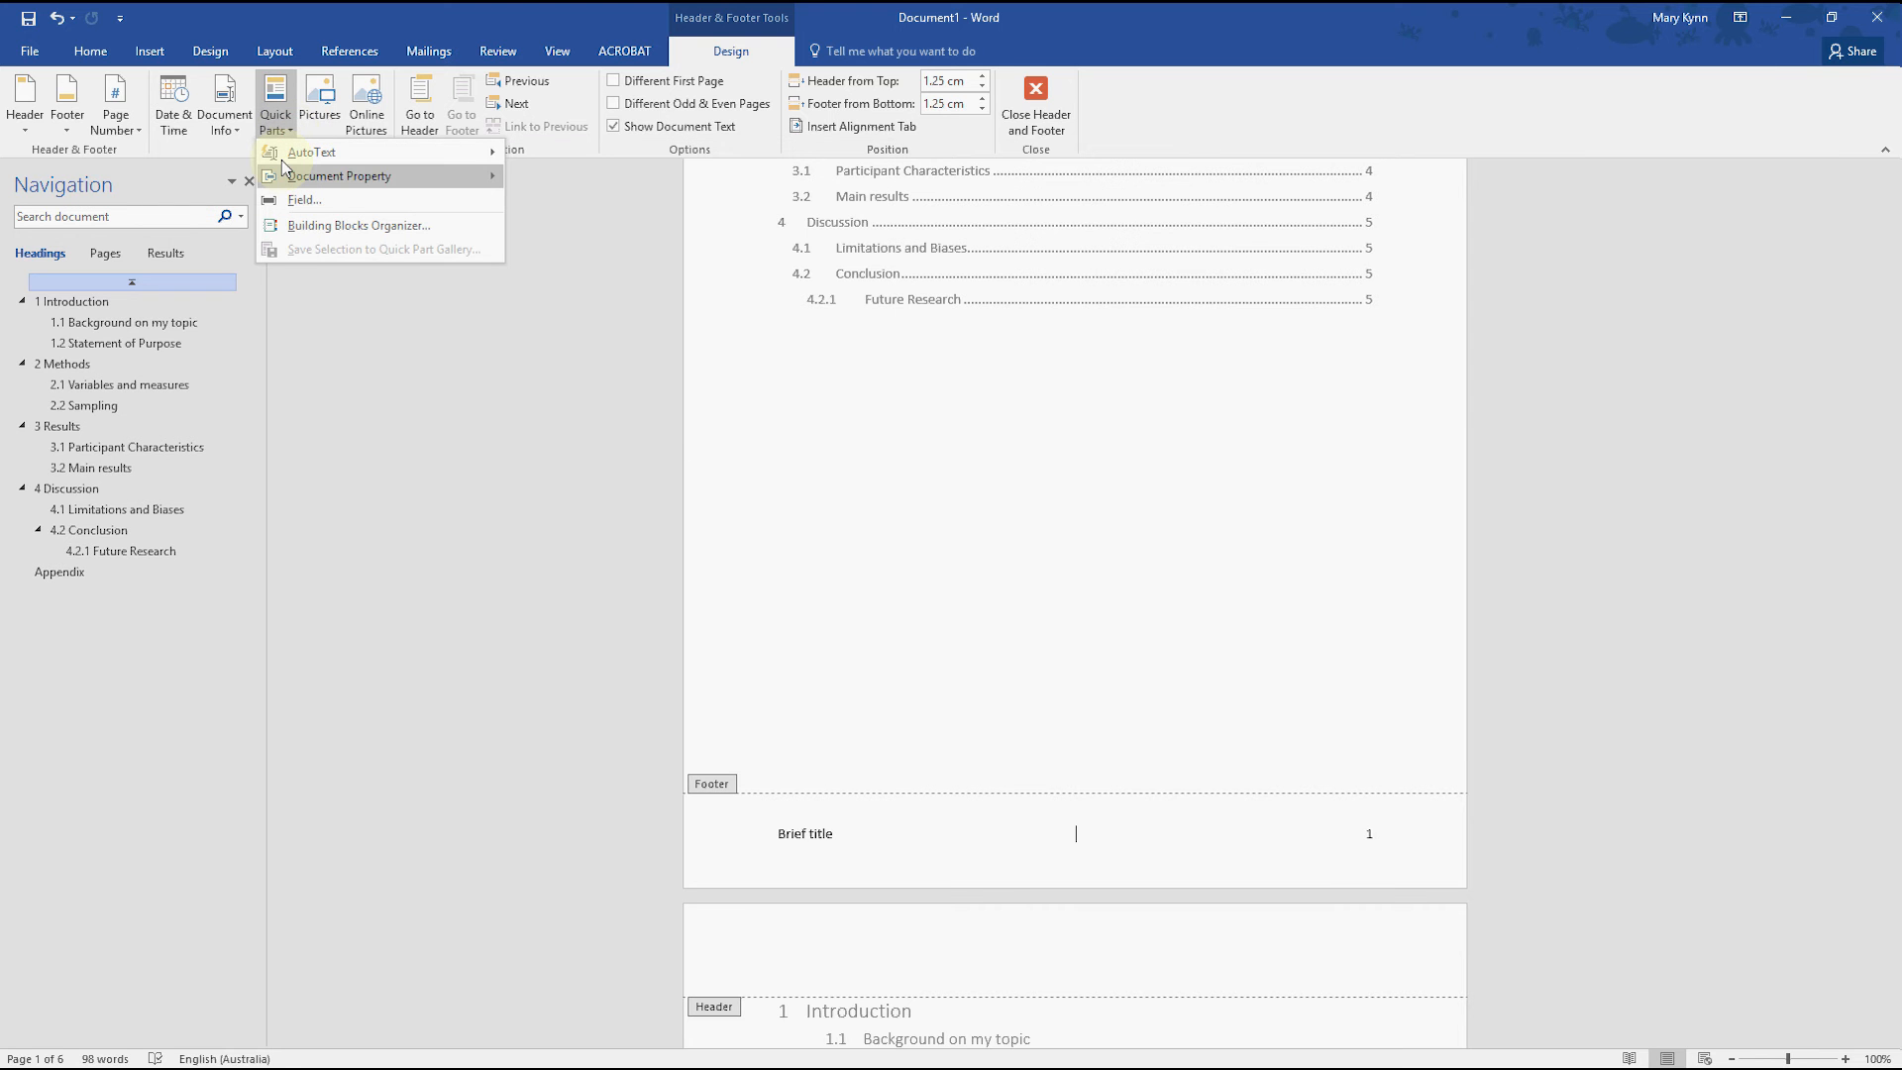
{"action": "left_click", "coordinate": [176, 107]}
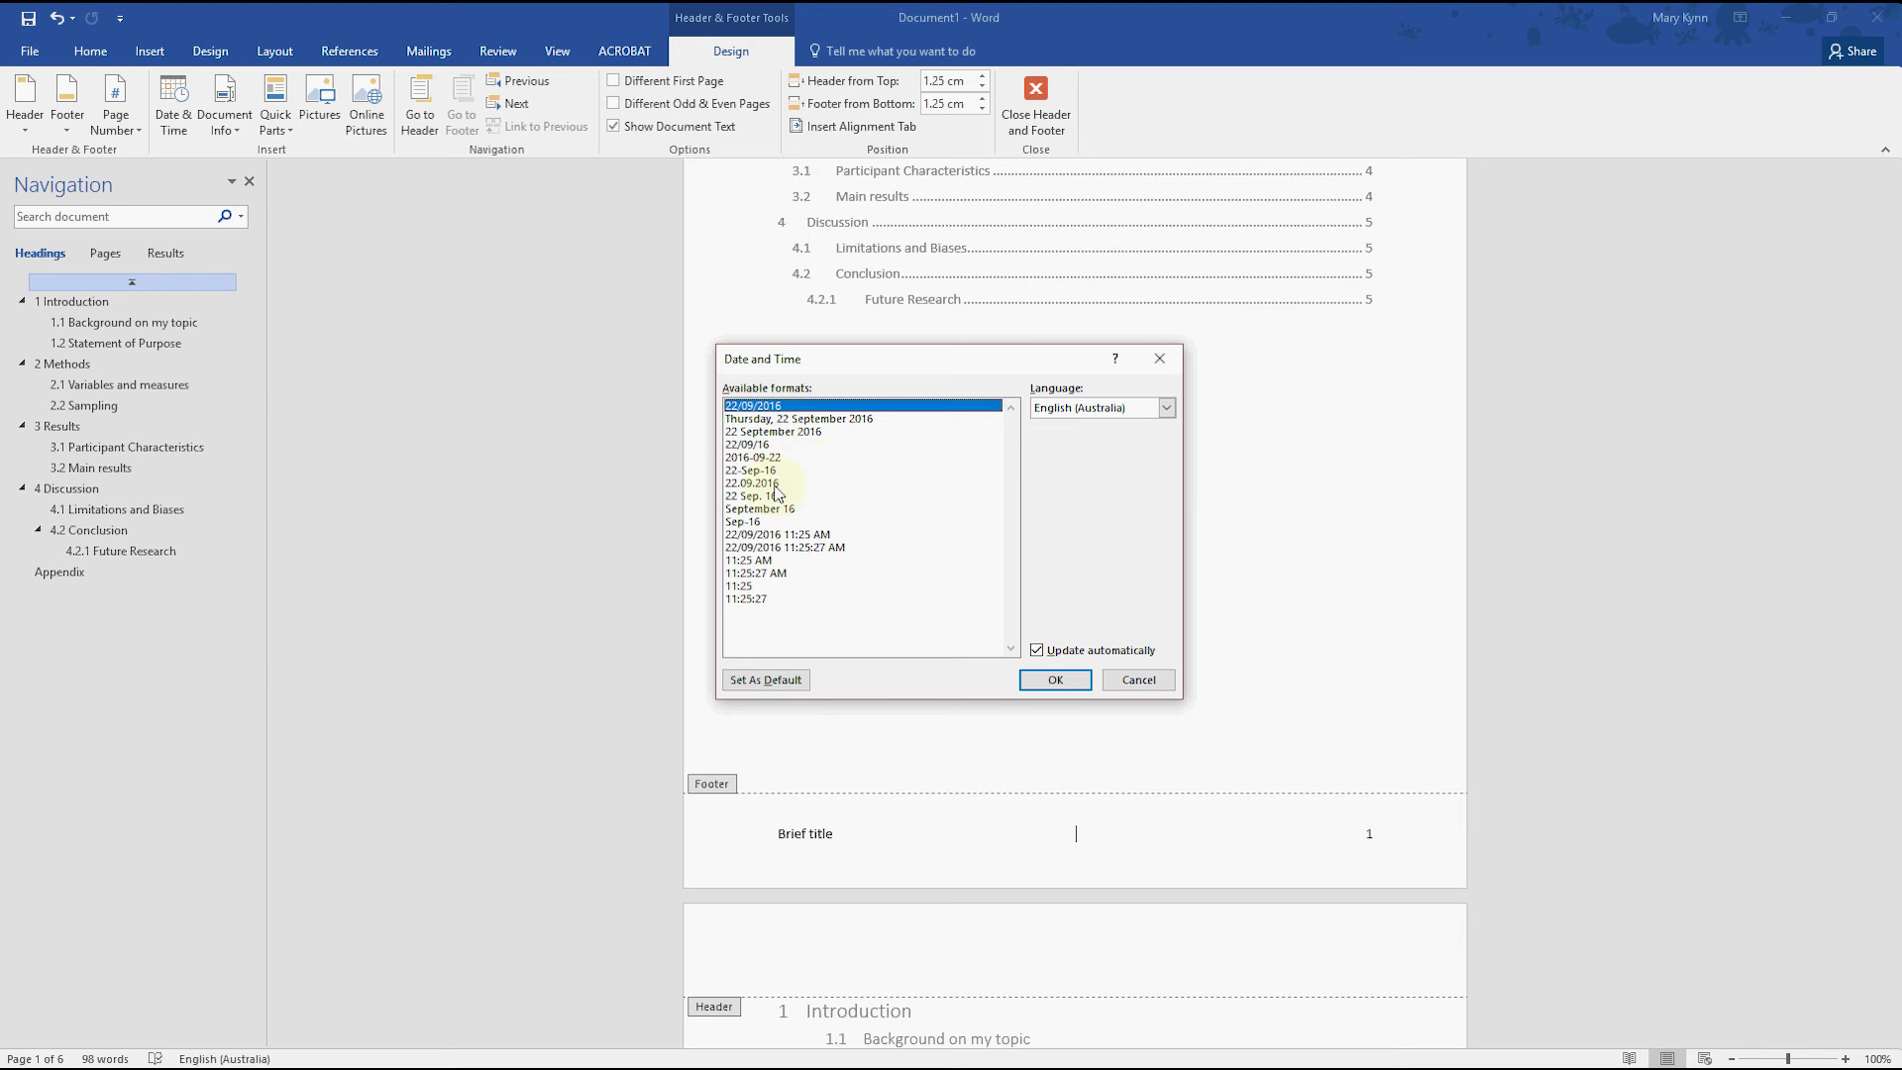
{"action": "left_click", "coordinate": [772, 510]}
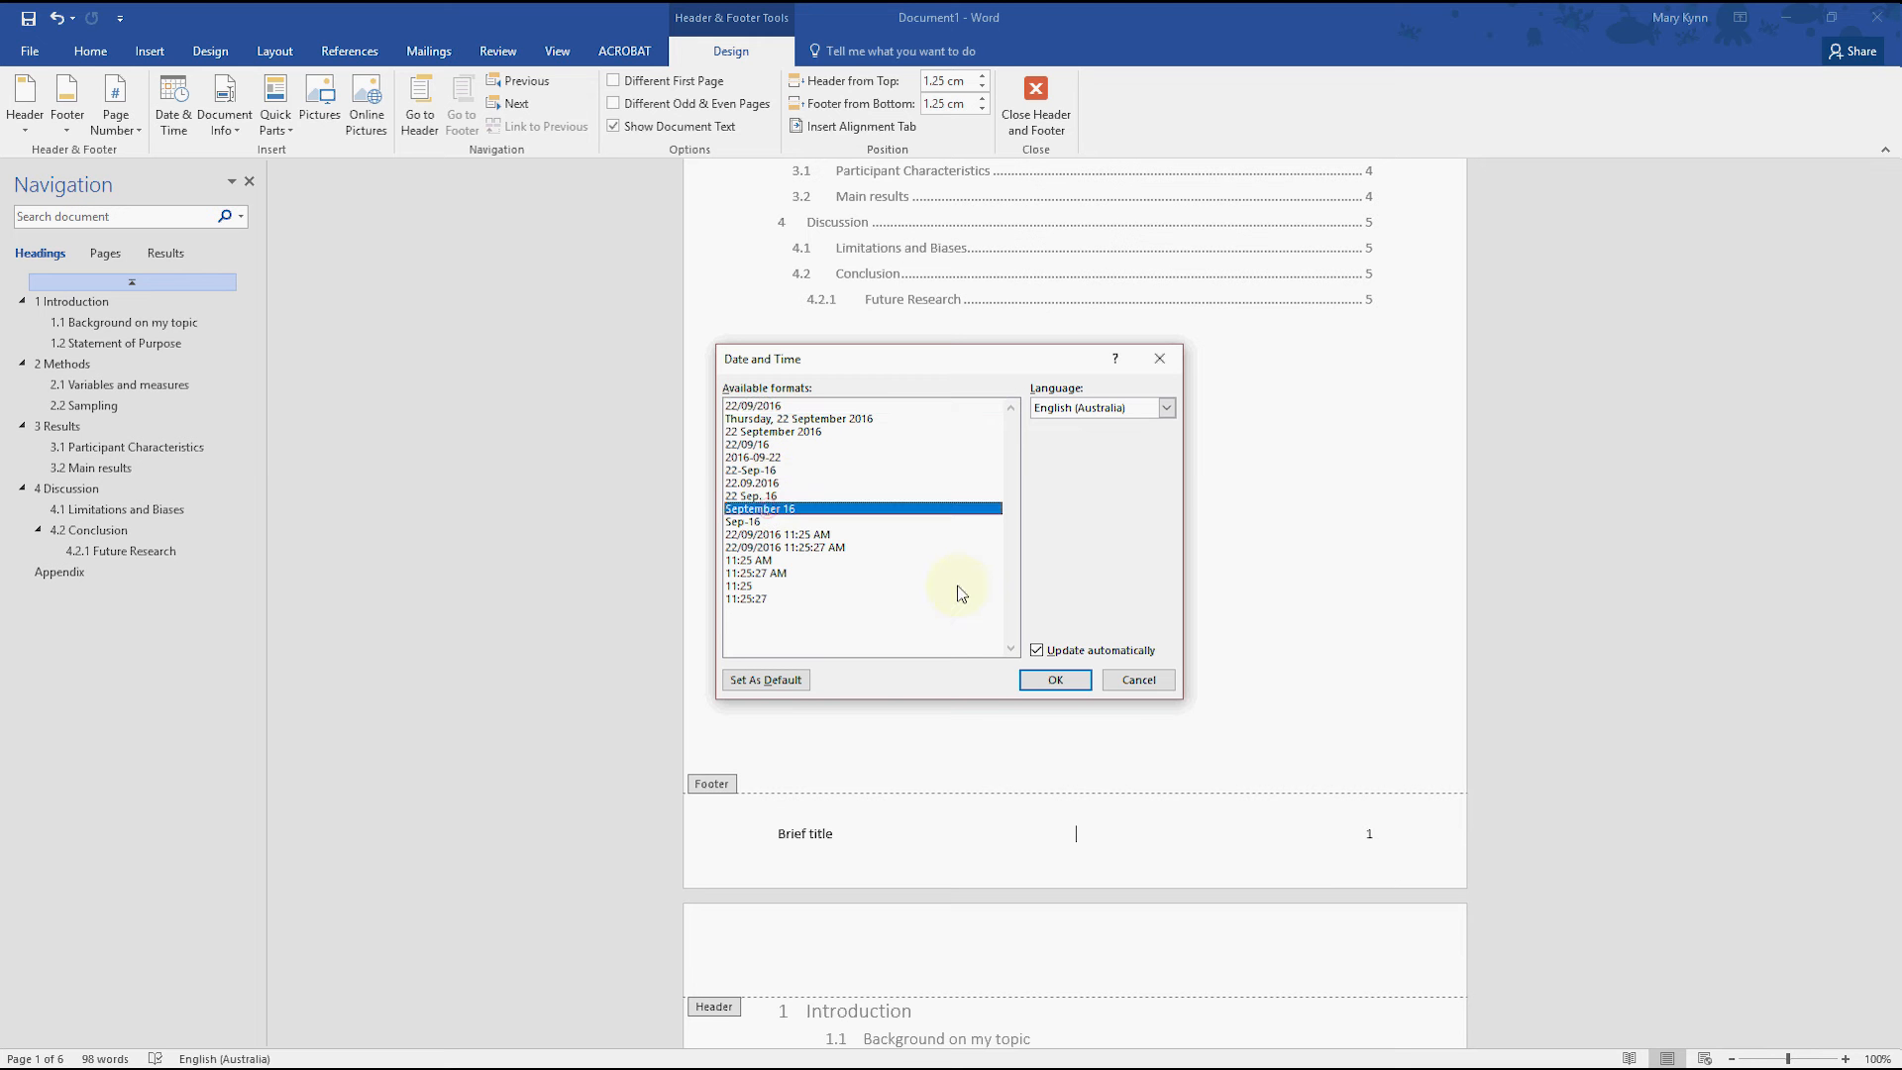
{"action": "left_click", "coordinate": [1055, 682]}
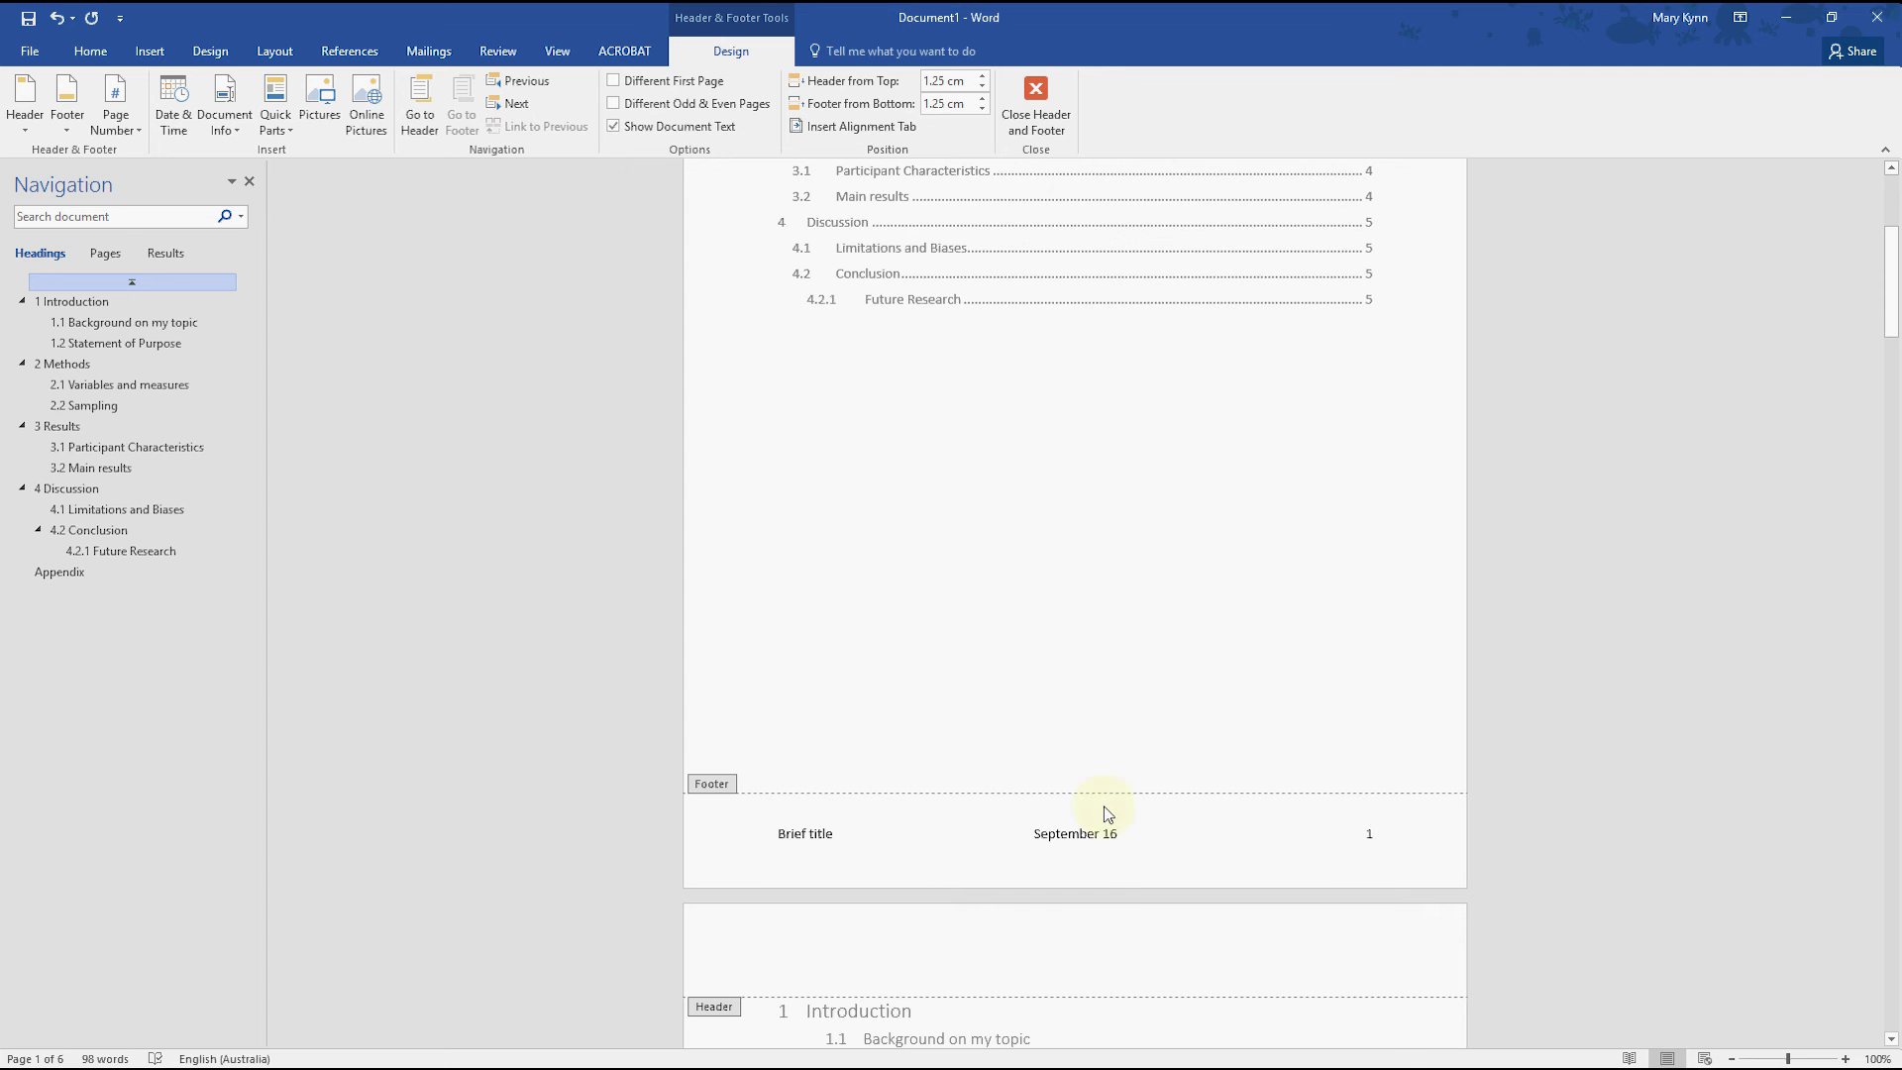
- Try adding a second date in the 22/09/2016 format after the centre footer date, and delete it again
{"action": "left_click", "coordinate": [174, 110]}
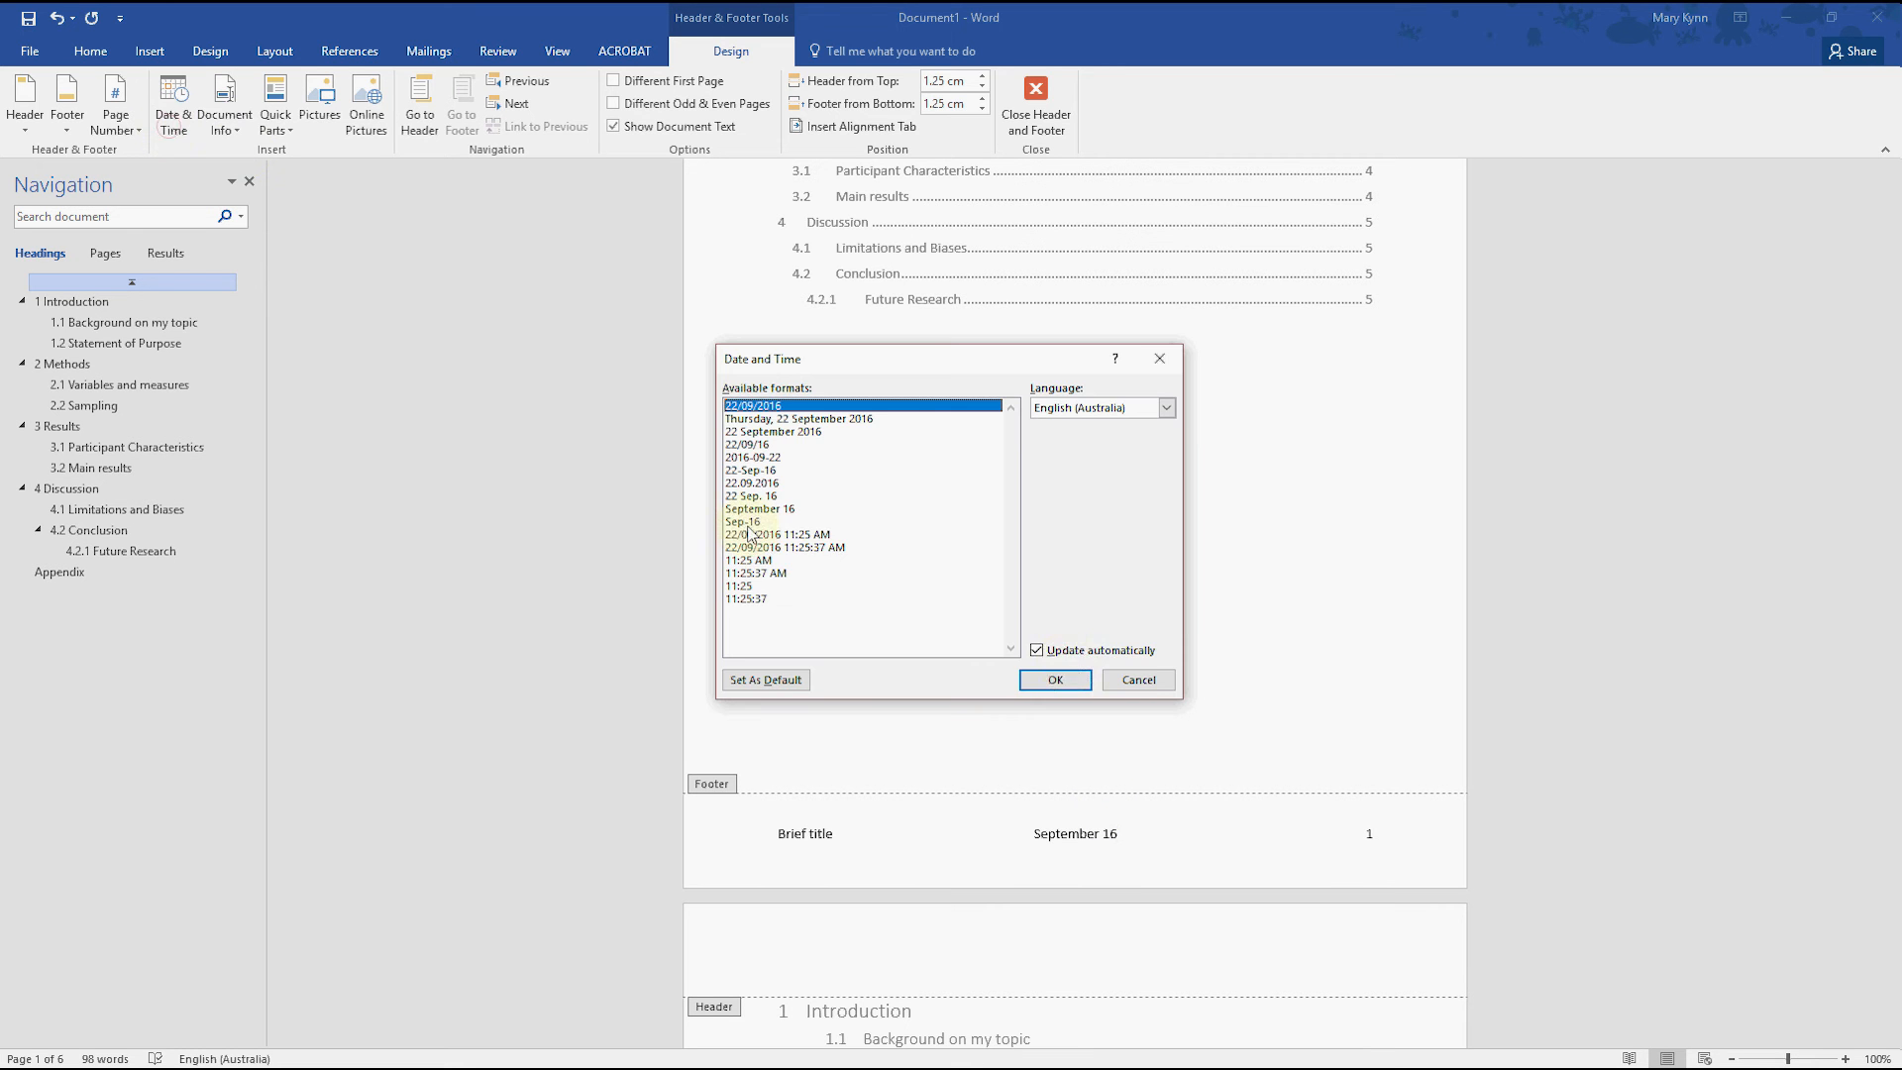
{"action": "left_click", "coordinate": [1056, 680]}
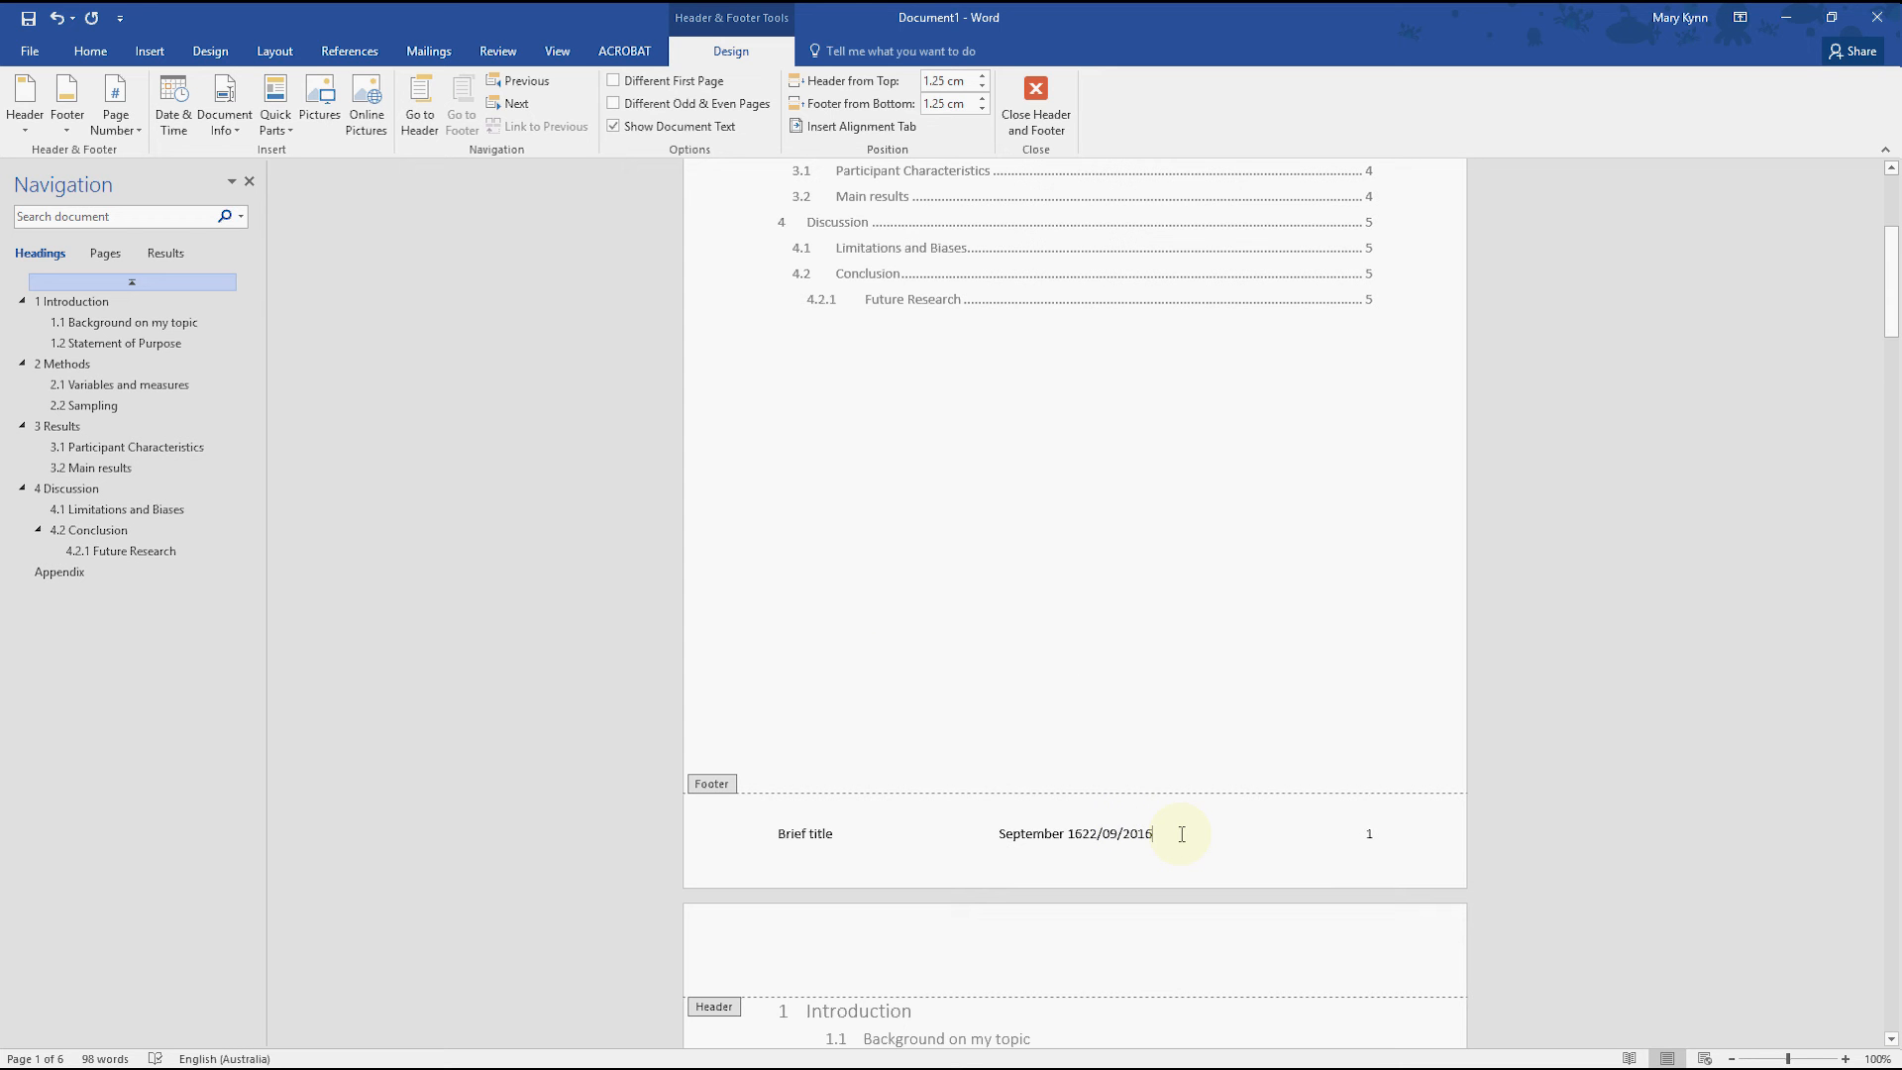
{"action": "key", "text": "BackSpace"}
{"action": "key", "text": "BackSpace"}
{"action": "key", "text": "BackSpace"}
{"action": "key", "text": "BackSpace"}
{"action": "key", "text": "BackSpace"}
{"action": "key", "text": "BackSpace"}
{"action": "key", "text": "BackSpace"}
{"action": "key", "text": "BackSpace"}
{"action": "key", "text": "BackSpace"}
{"action": "key", "text": "BackSpace"}
- Leave footer editing and return to the document body
{"action": "scroll", "coordinate": [1201, 686], "scroll_direction": "up", "scroll_amount": 2}
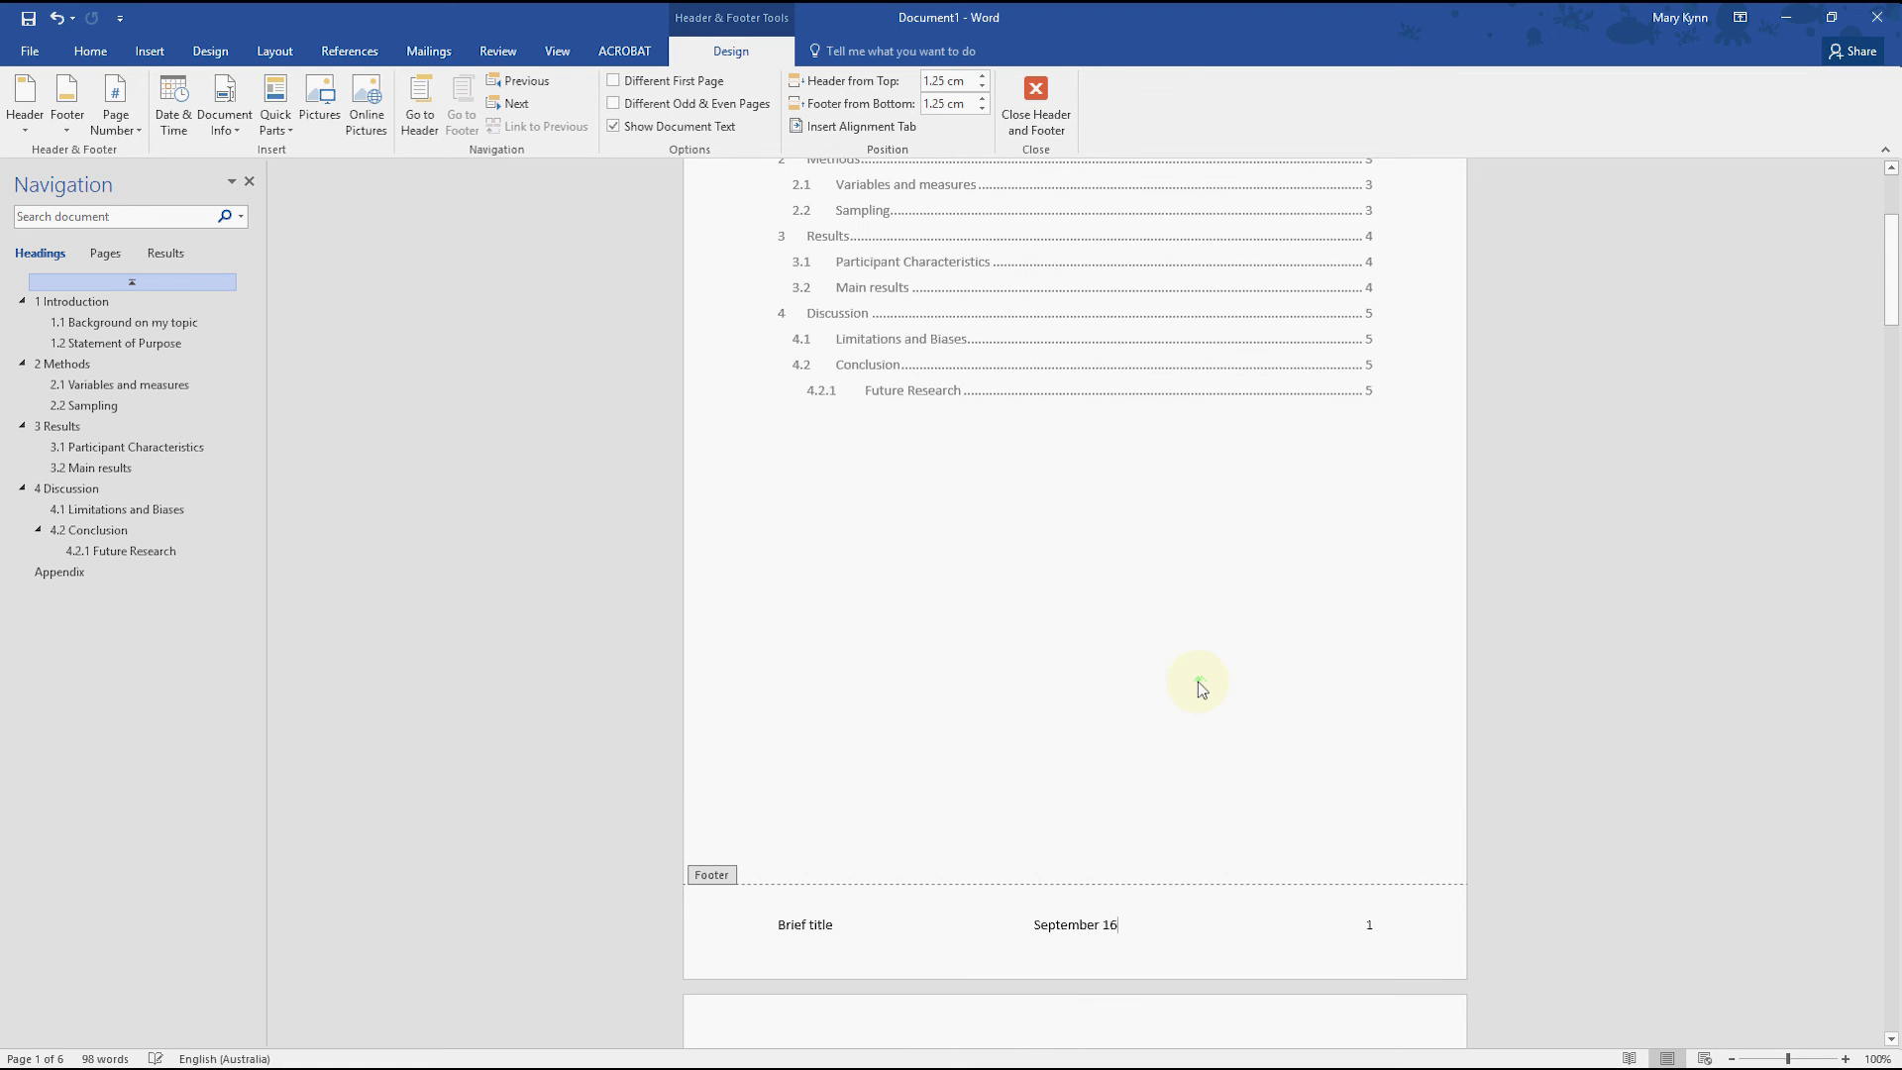
{"action": "scroll", "coordinate": [1199, 684], "scroll_direction": "up", "scroll_amount": 3}
{"action": "scroll", "coordinate": [1195, 678], "scroll_direction": "down", "scroll_amount": 7}
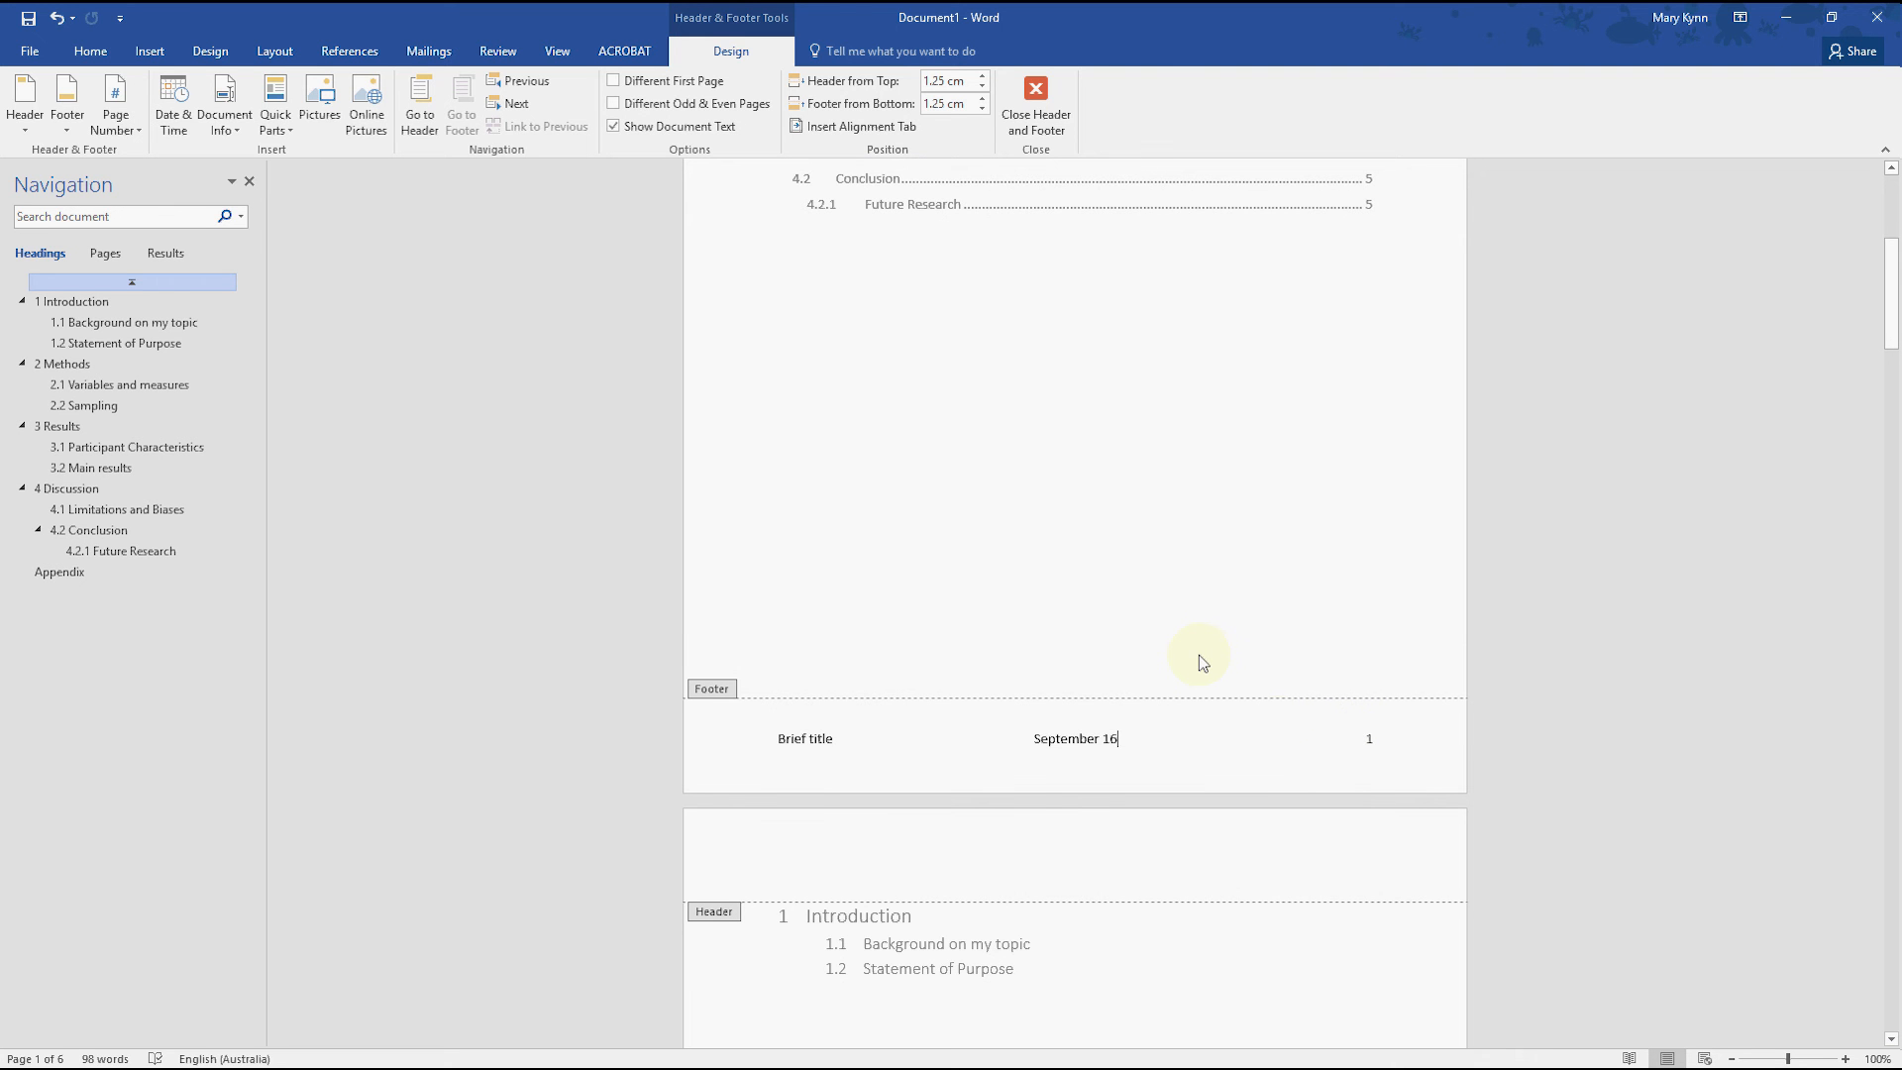
{"action": "scroll", "coordinate": [1325, 811], "scroll_direction": "down", "scroll_amount": 5}
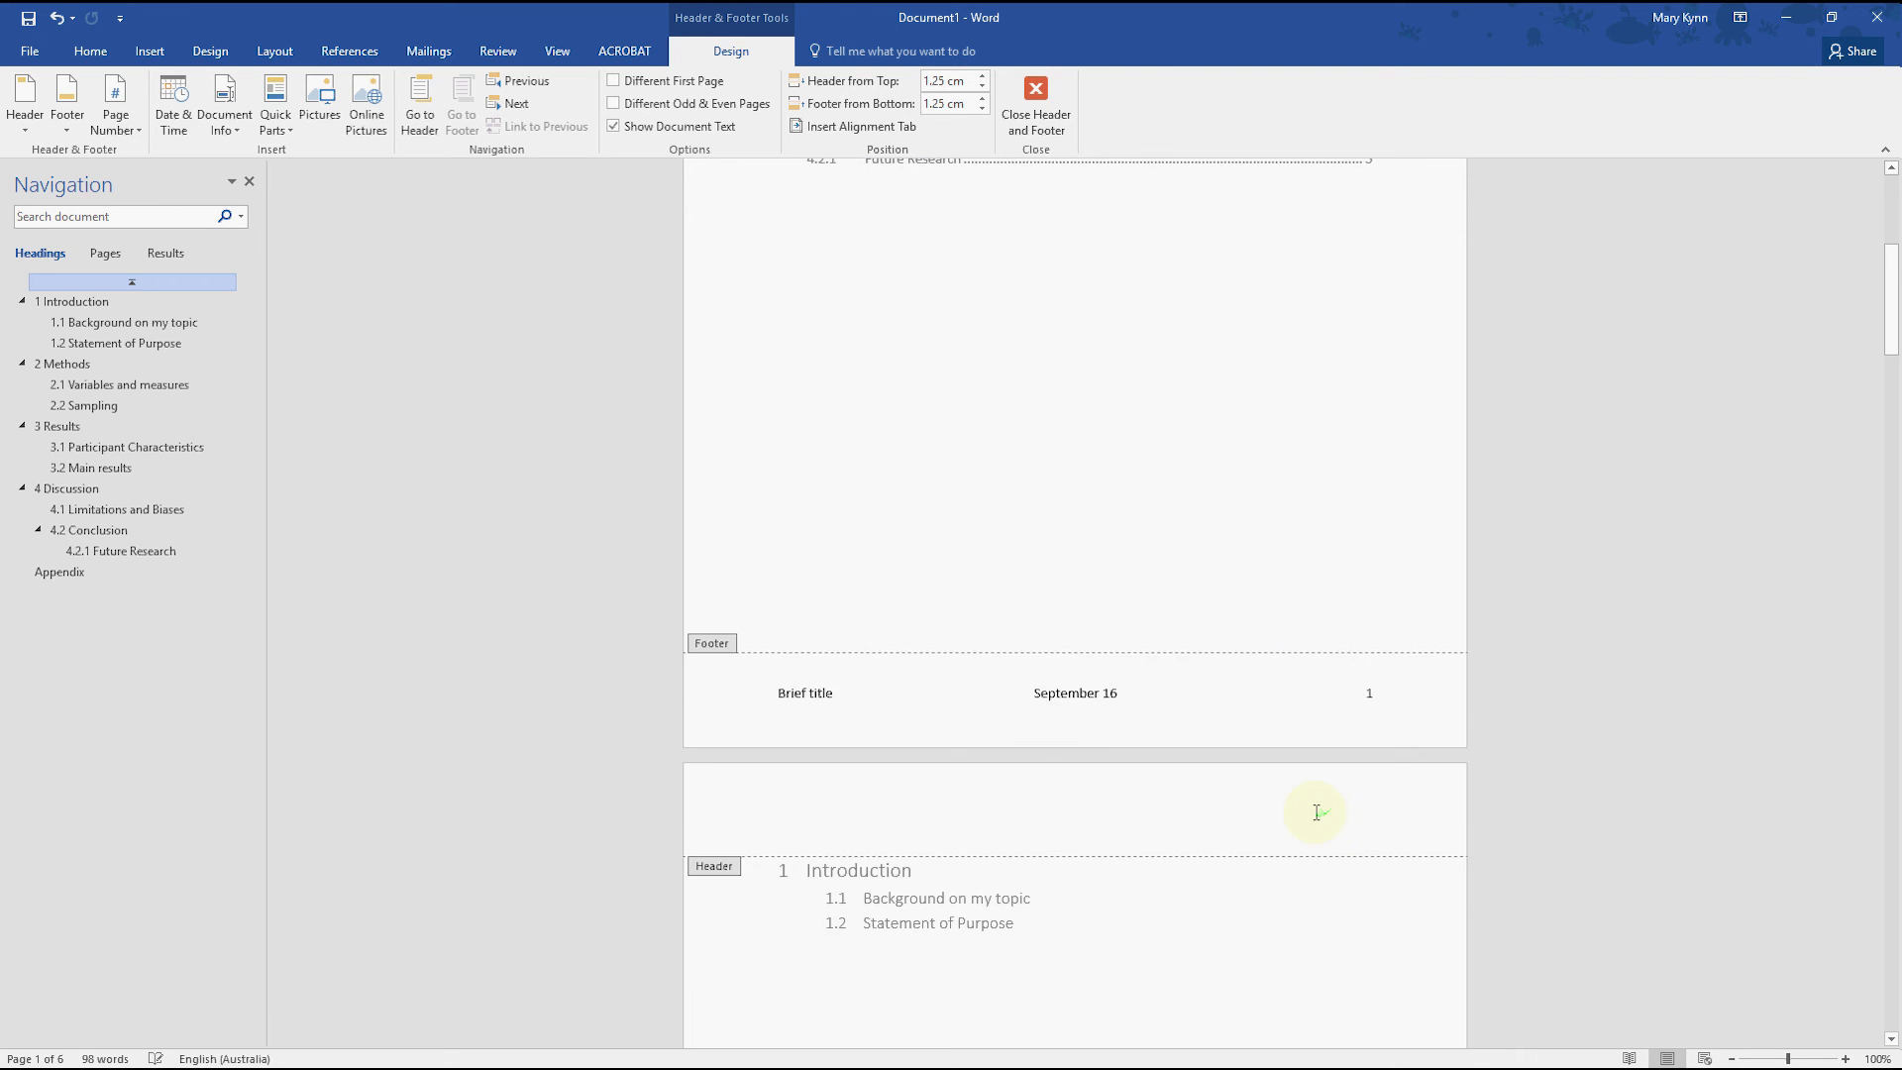
{"action": "scroll", "coordinate": [1304, 813], "scroll_direction": "up", "scroll_amount": 5}
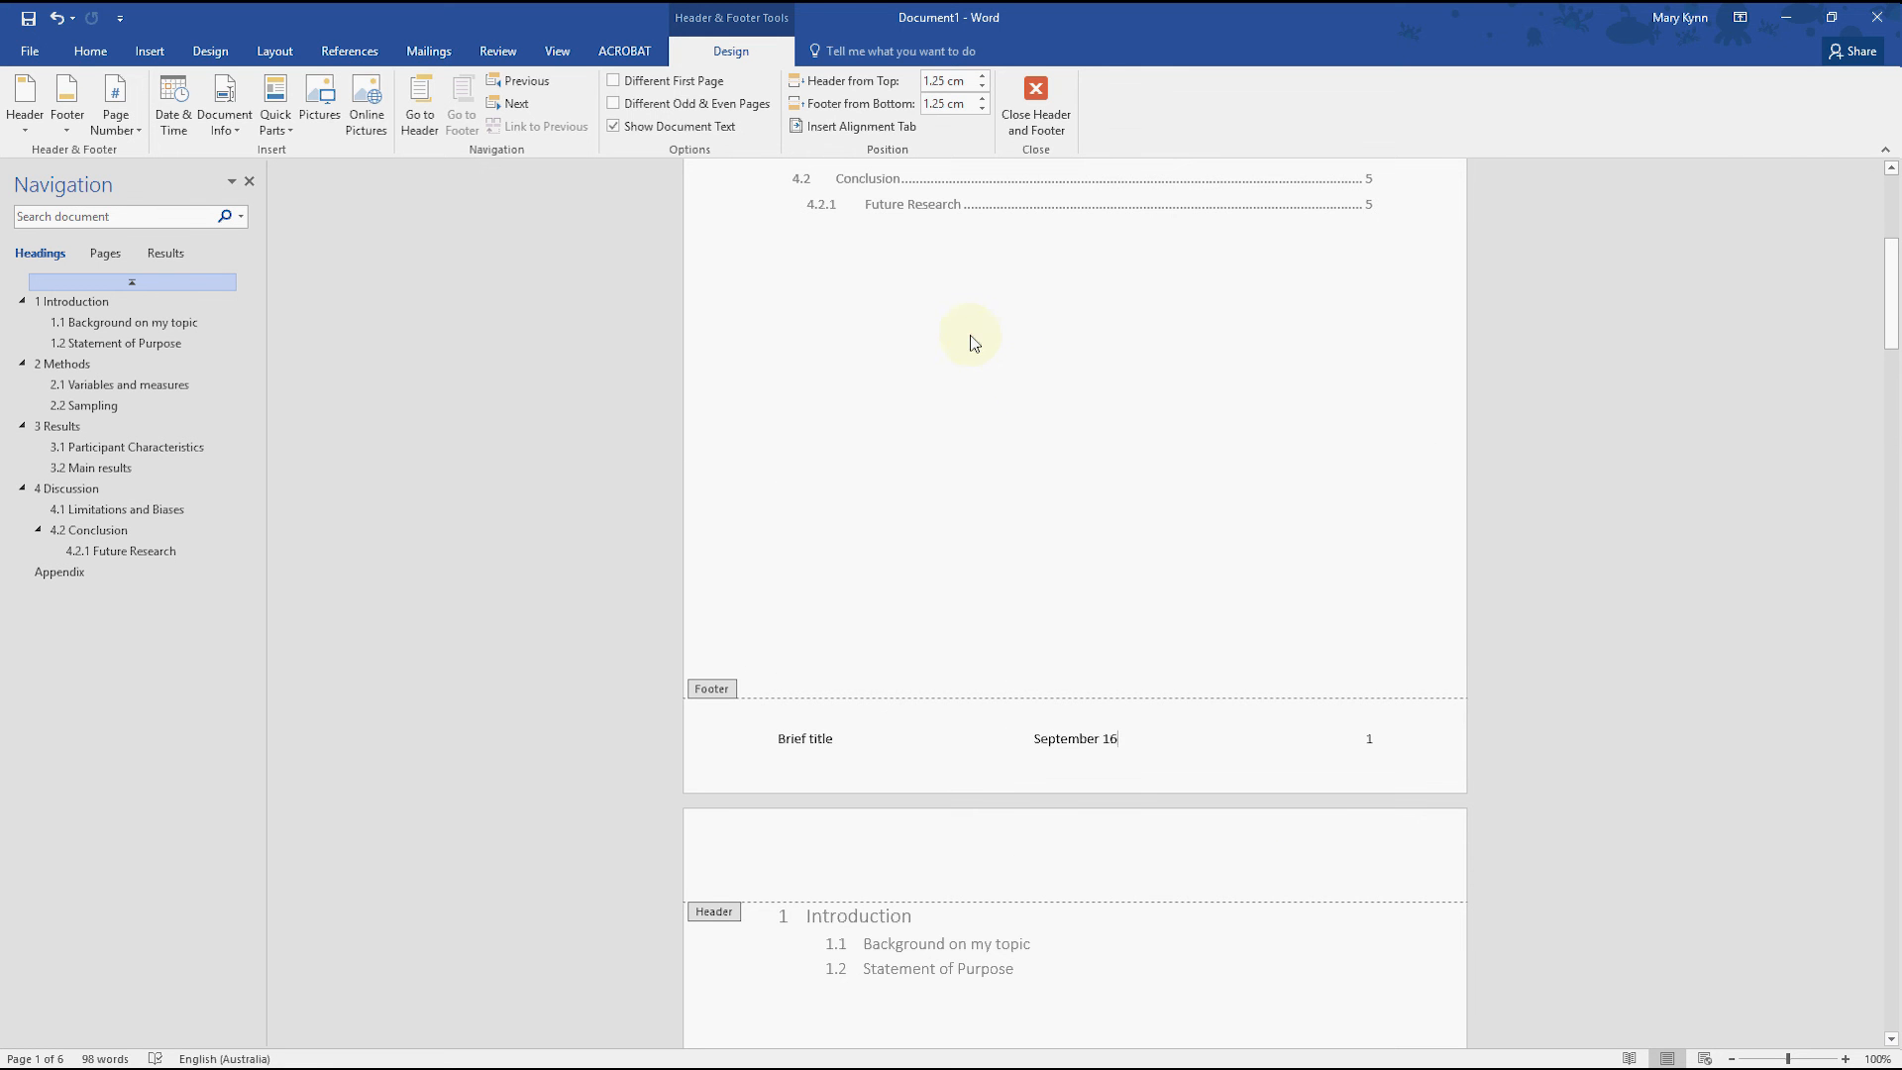
{"action": "double_click", "coordinate": [944, 272]}
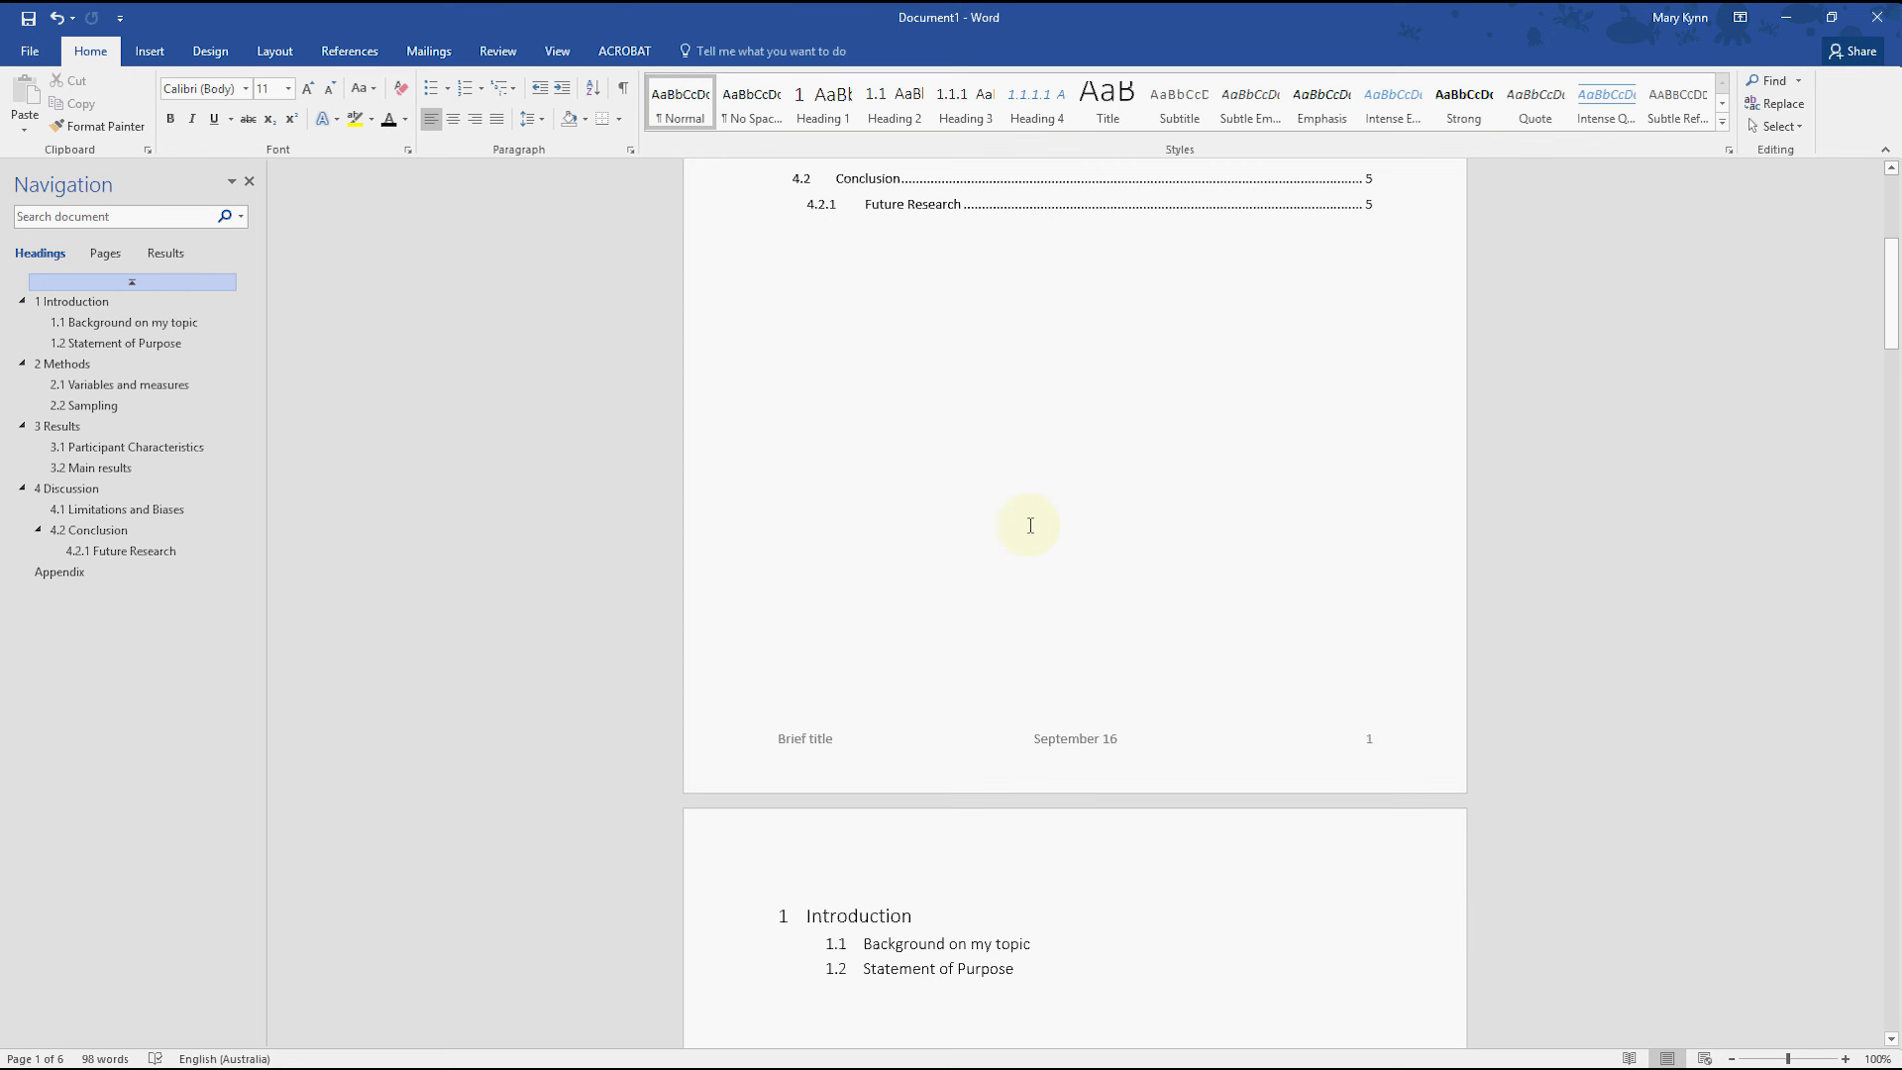
- Review the available page and section break options with the cursor below the table of contents, and close them without inserting one
{"action": "scroll", "coordinate": [1030, 526], "scroll_direction": "down", "scroll_amount": 5}
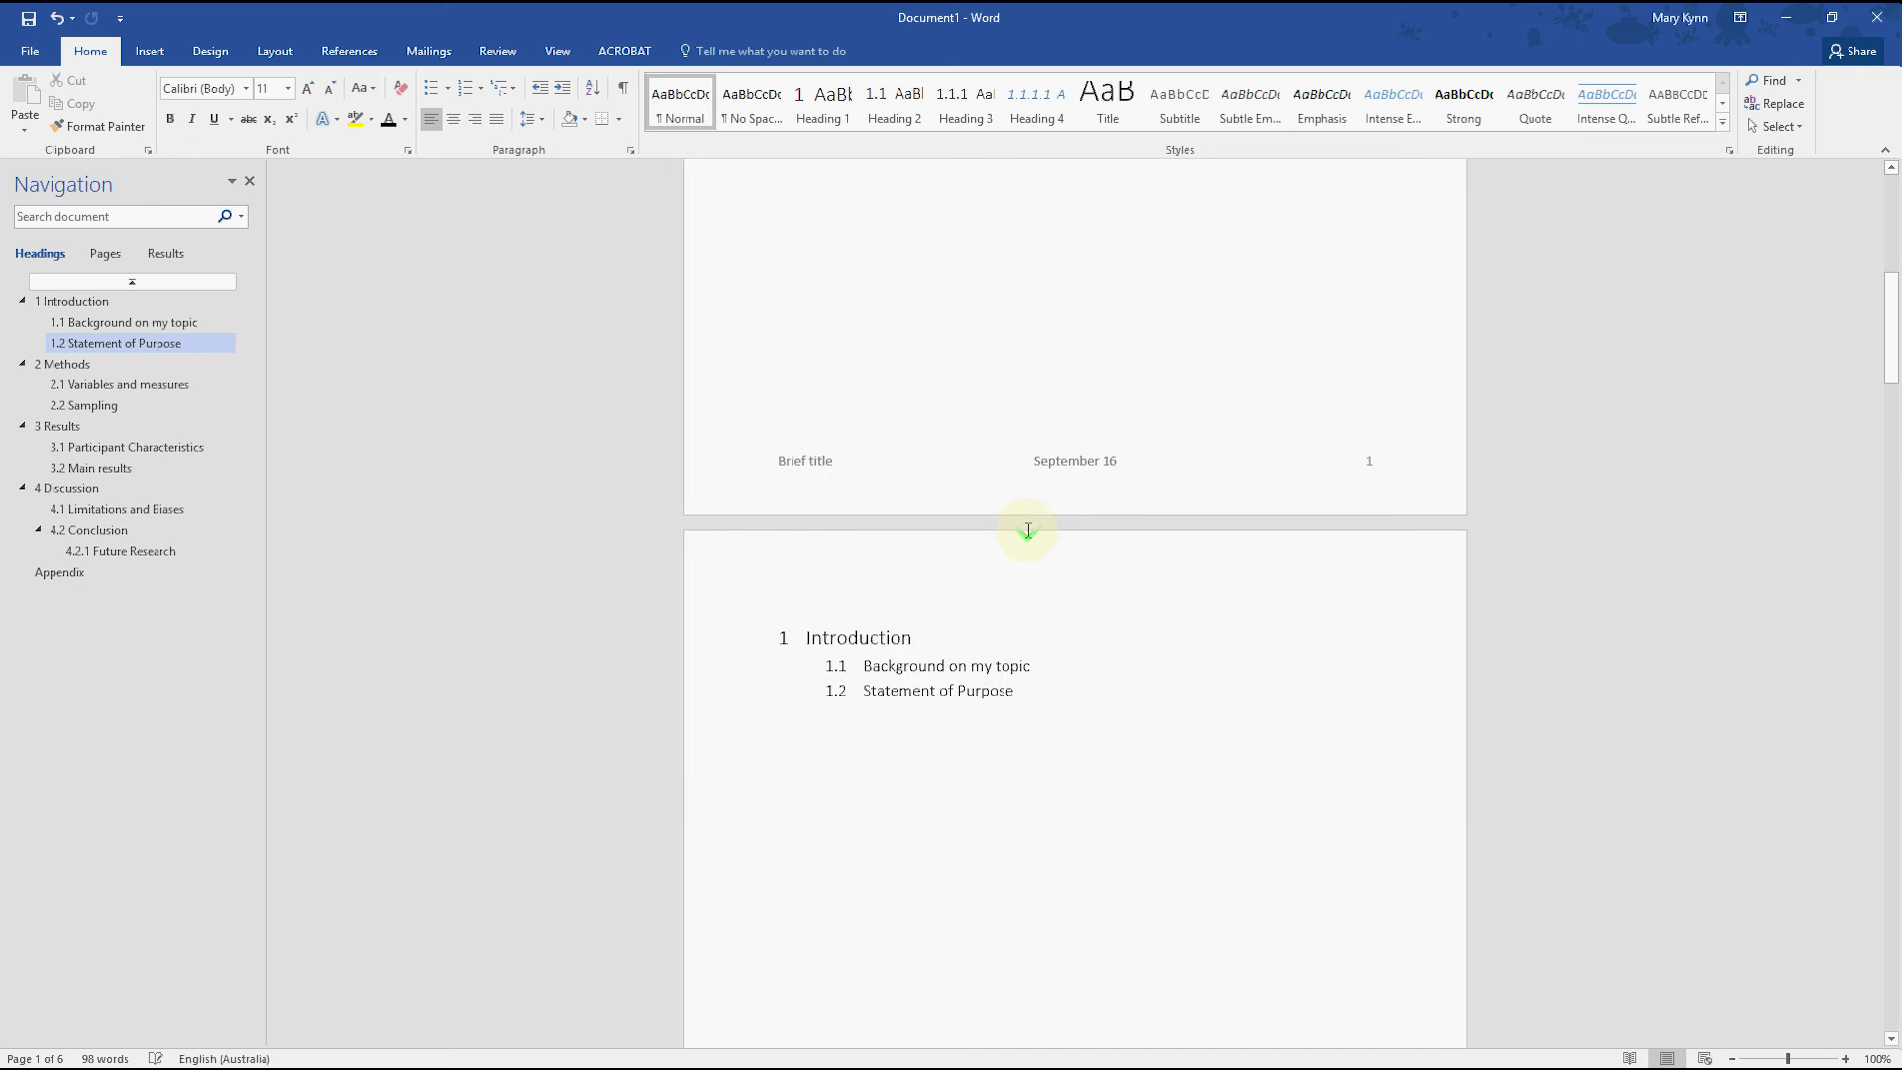
{"action": "scroll", "coordinate": [999, 498], "scroll_direction": "up", "scroll_amount": 4}
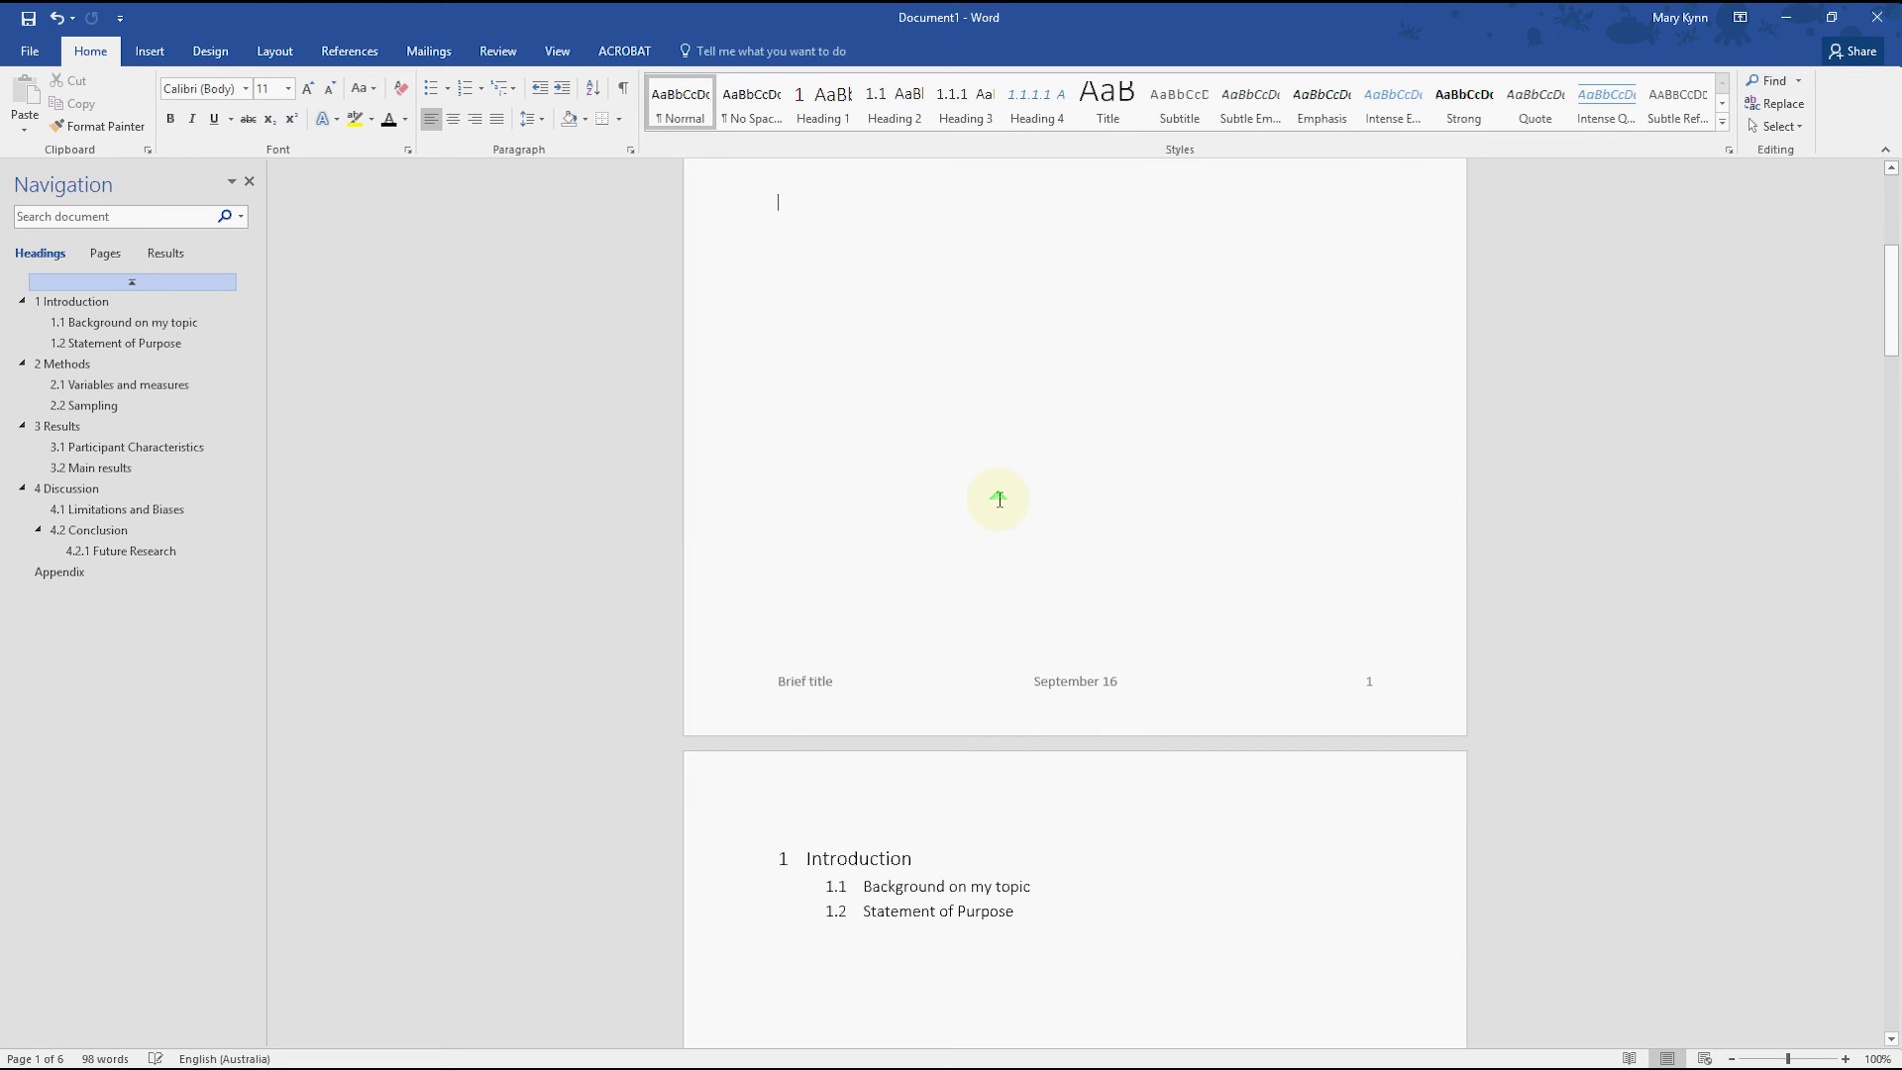
{"action": "scroll", "coordinate": [999, 498], "scroll_direction": "up", "scroll_amount": 4}
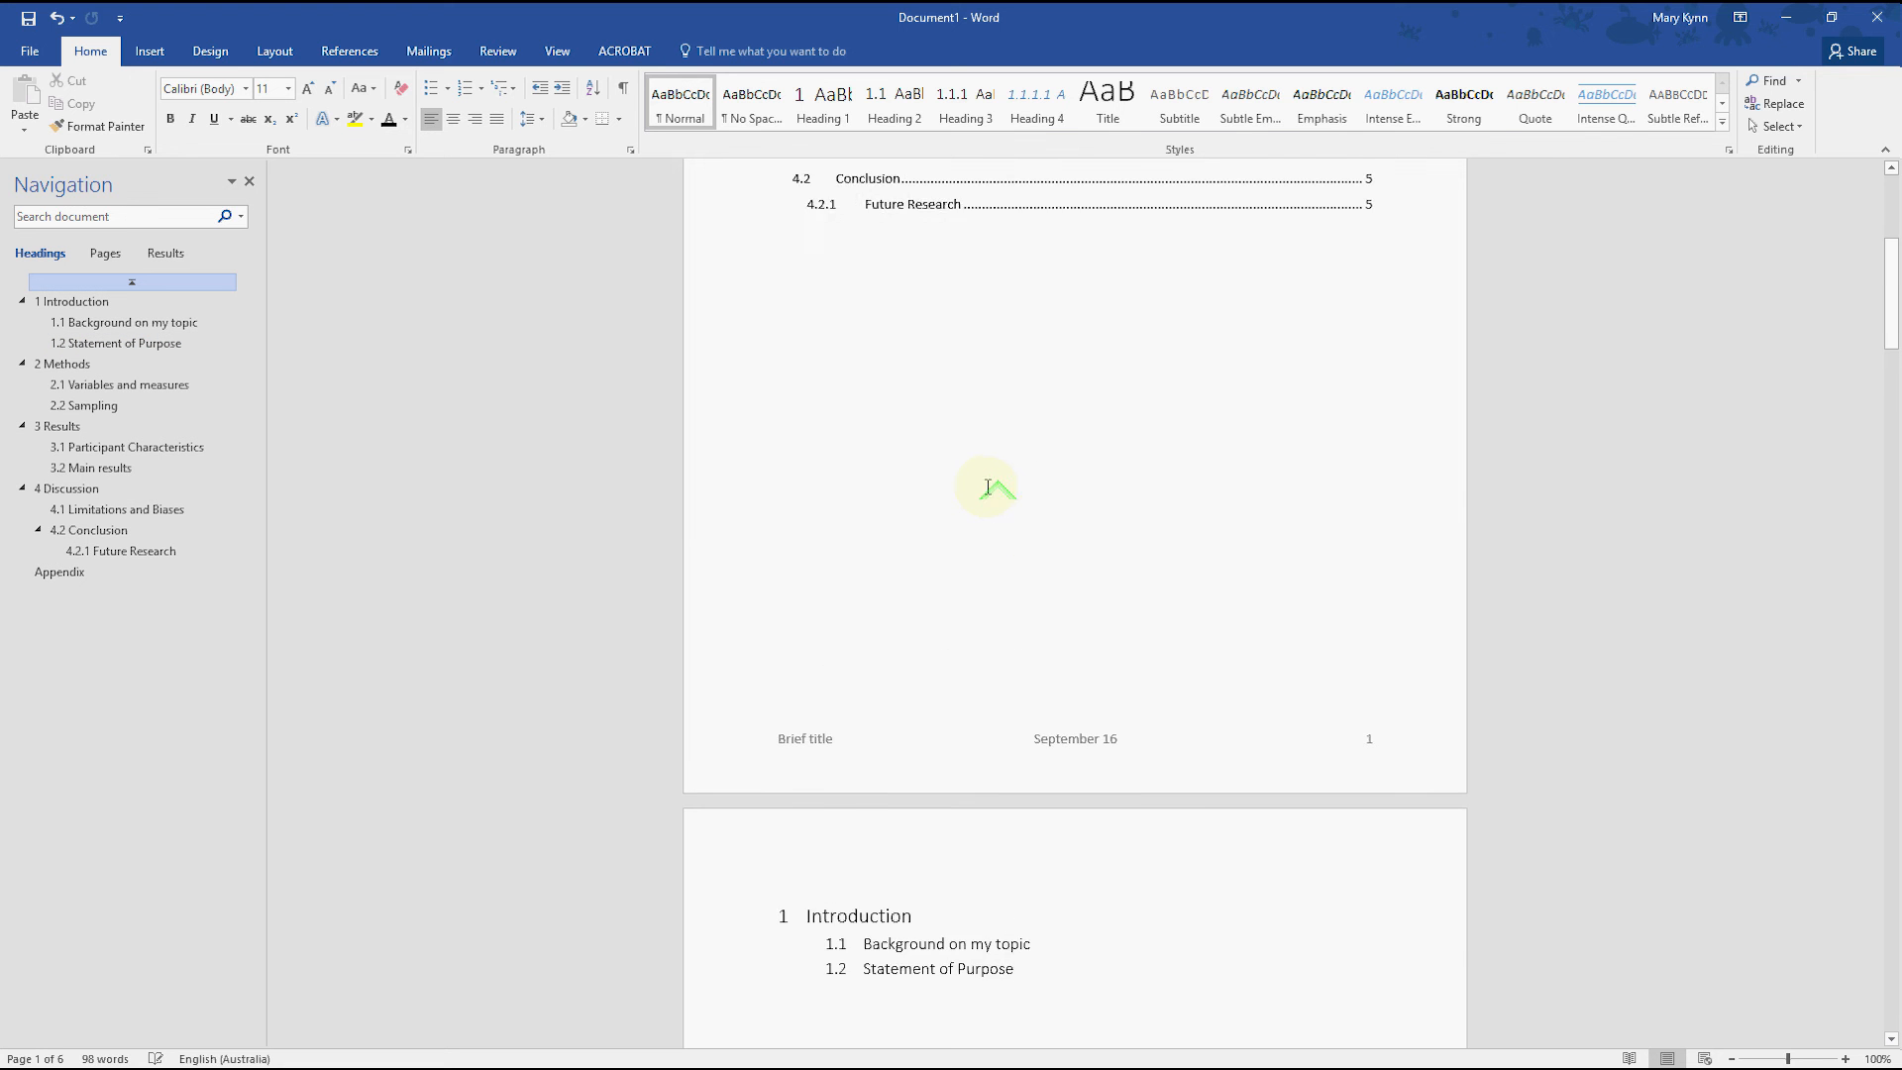
{"action": "left_click", "coordinate": [843, 429]}
{"action": "left_click", "coordinate": [150, 52]}
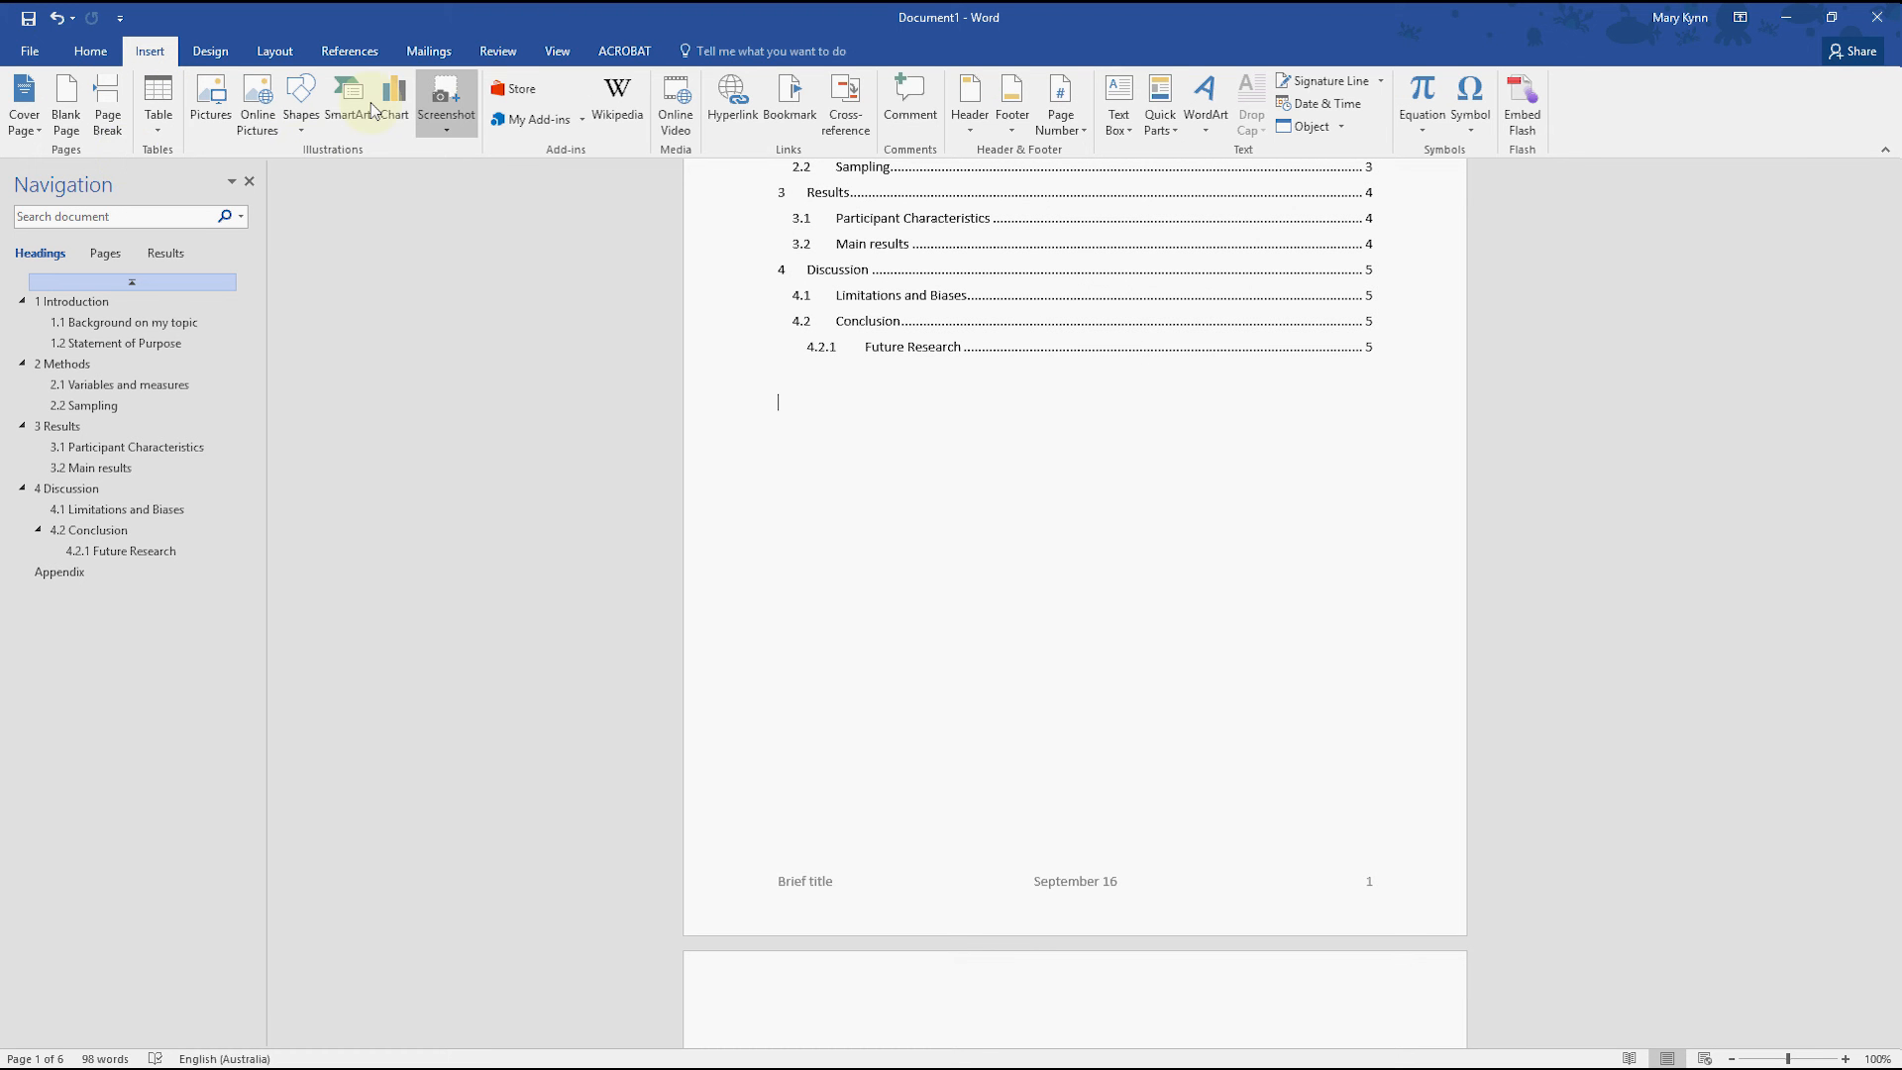
{"action": "left_click", "coordinate": [275, 51]}
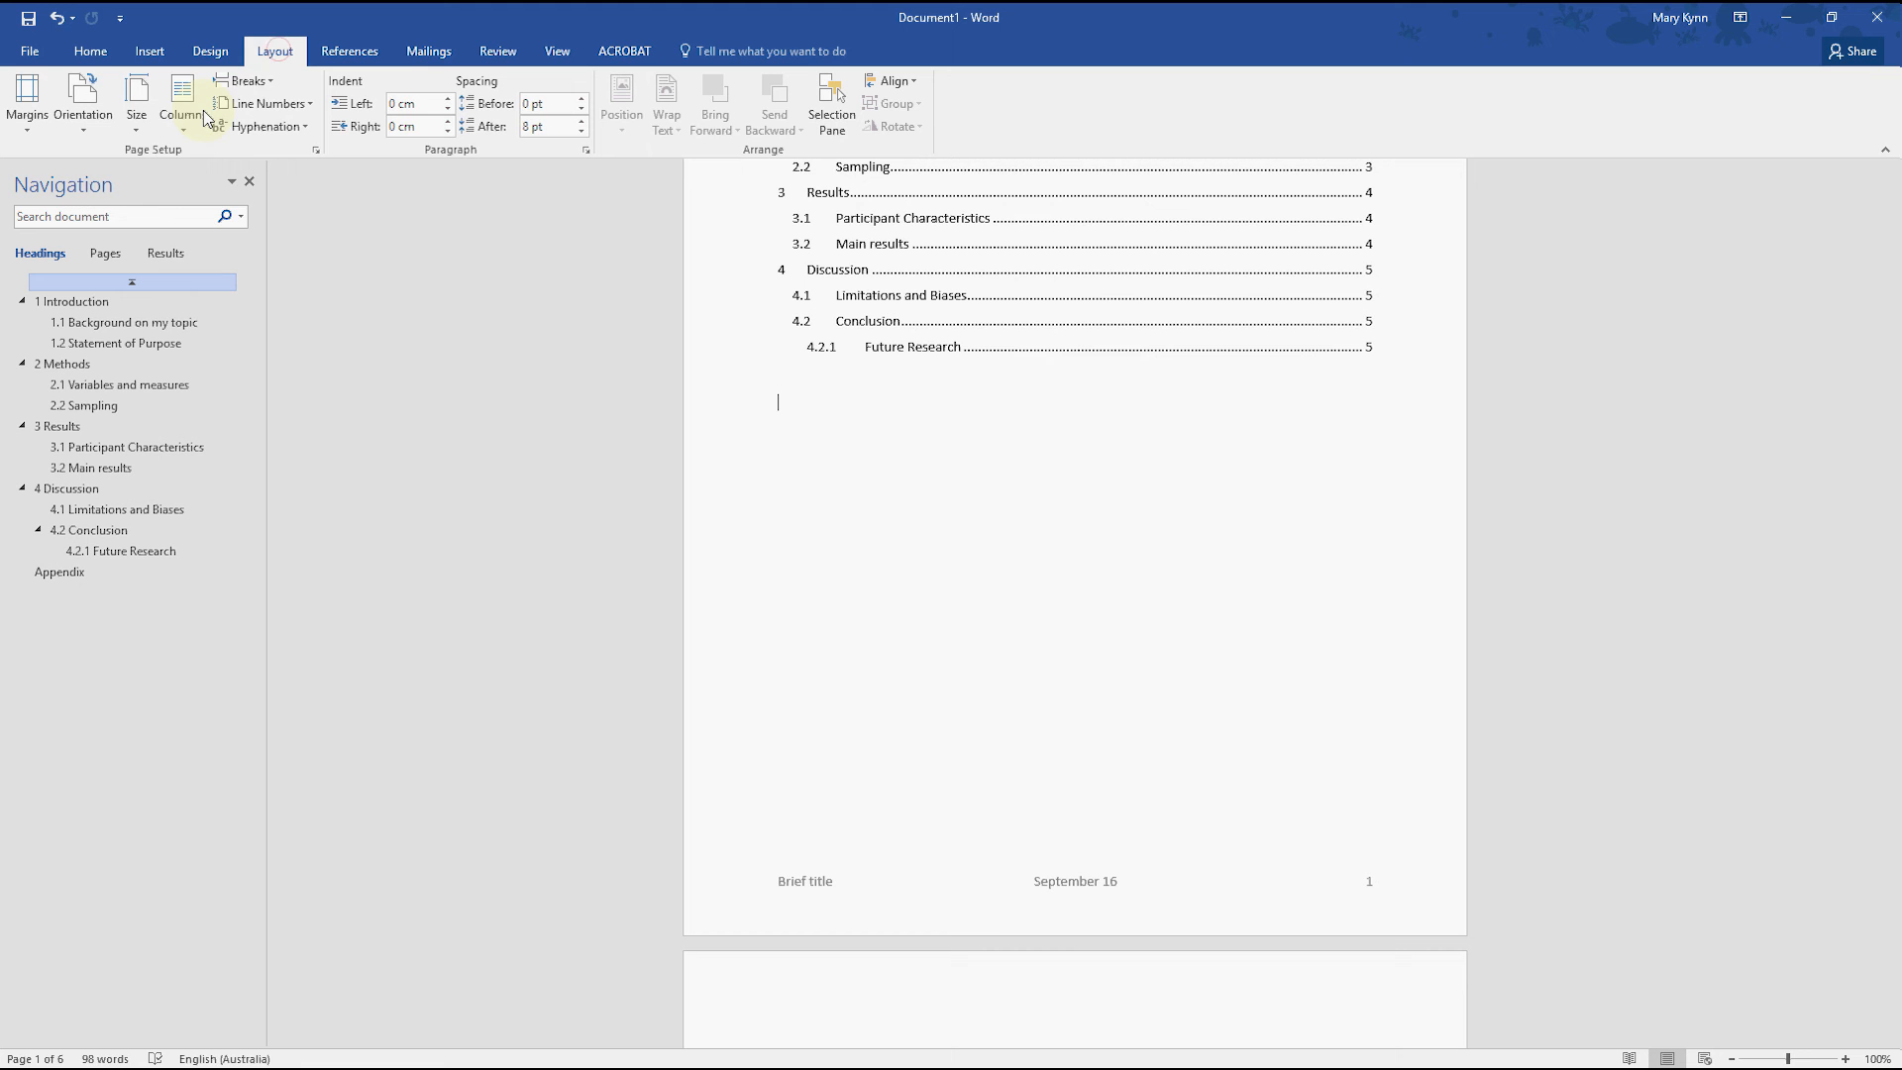
{"action": "left_click", "coordinate": [248, 81]}
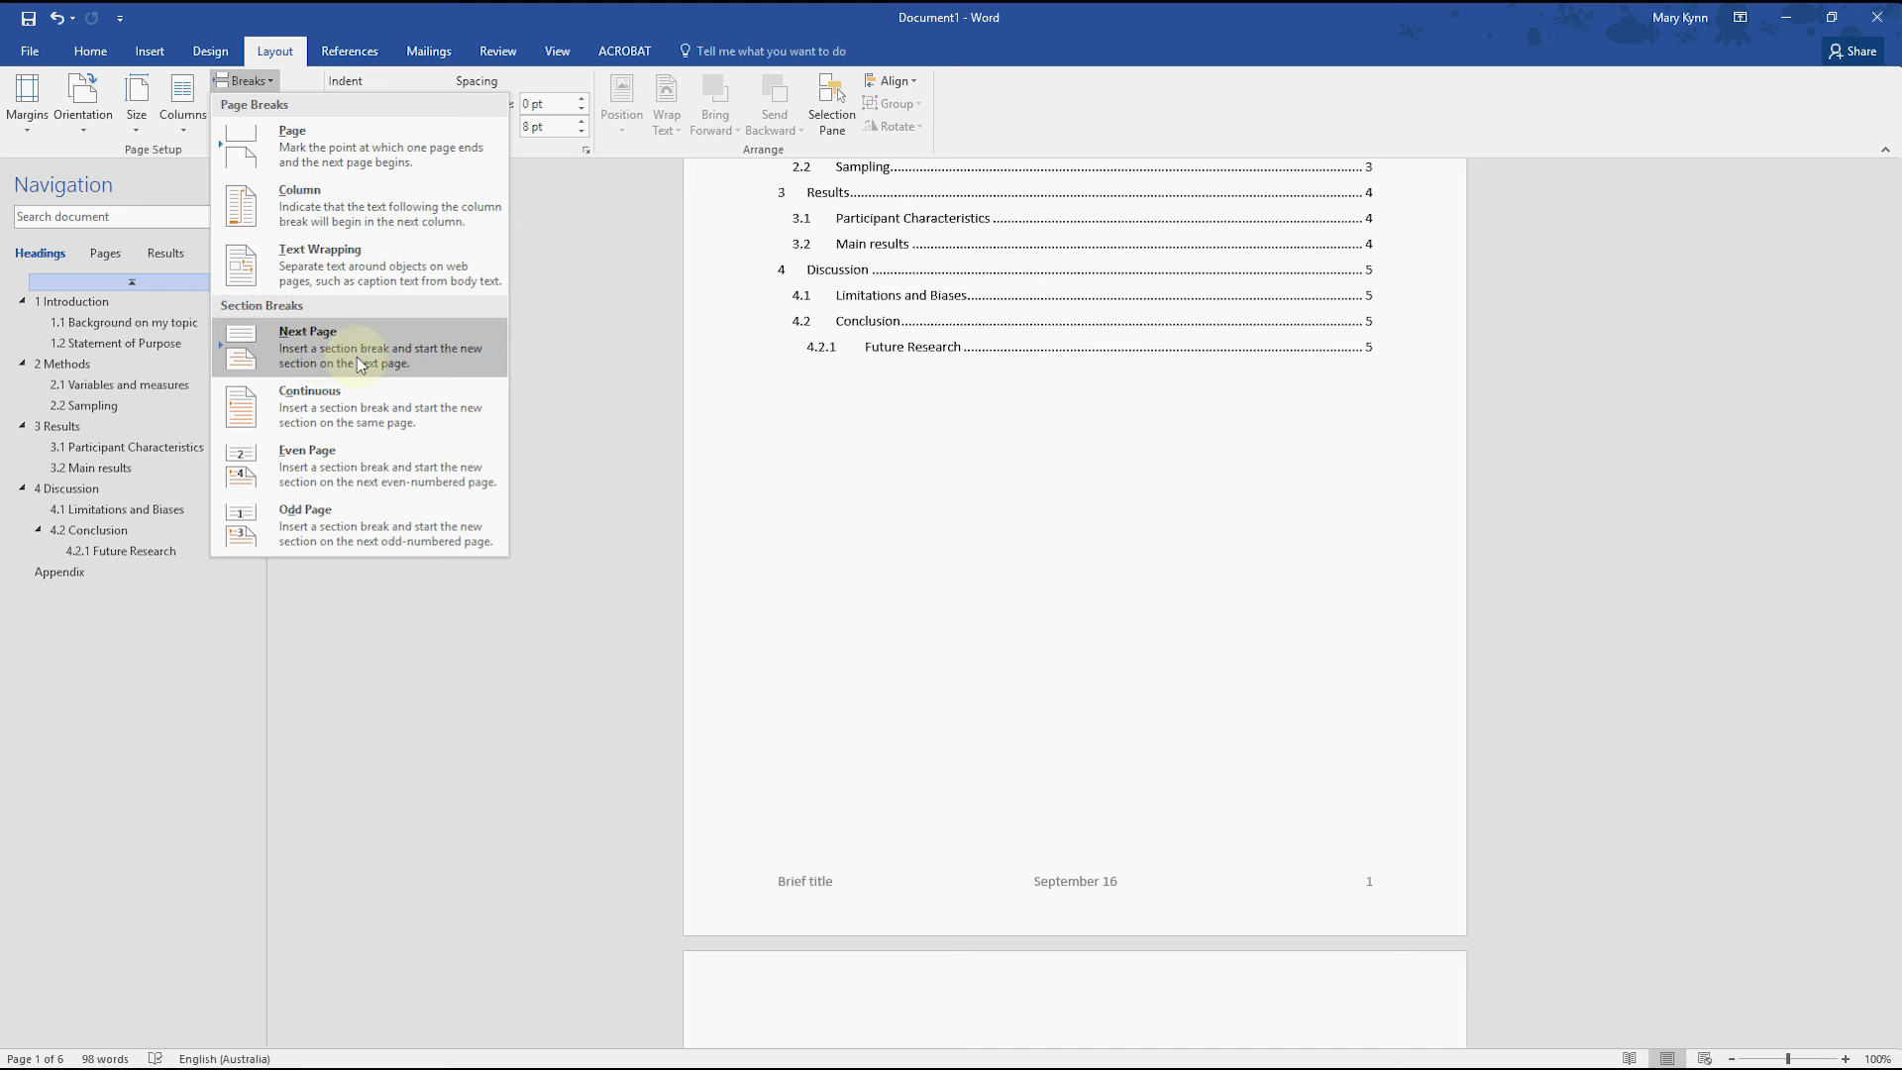
{"action": "left_click", "coordinate": [850, 430]}
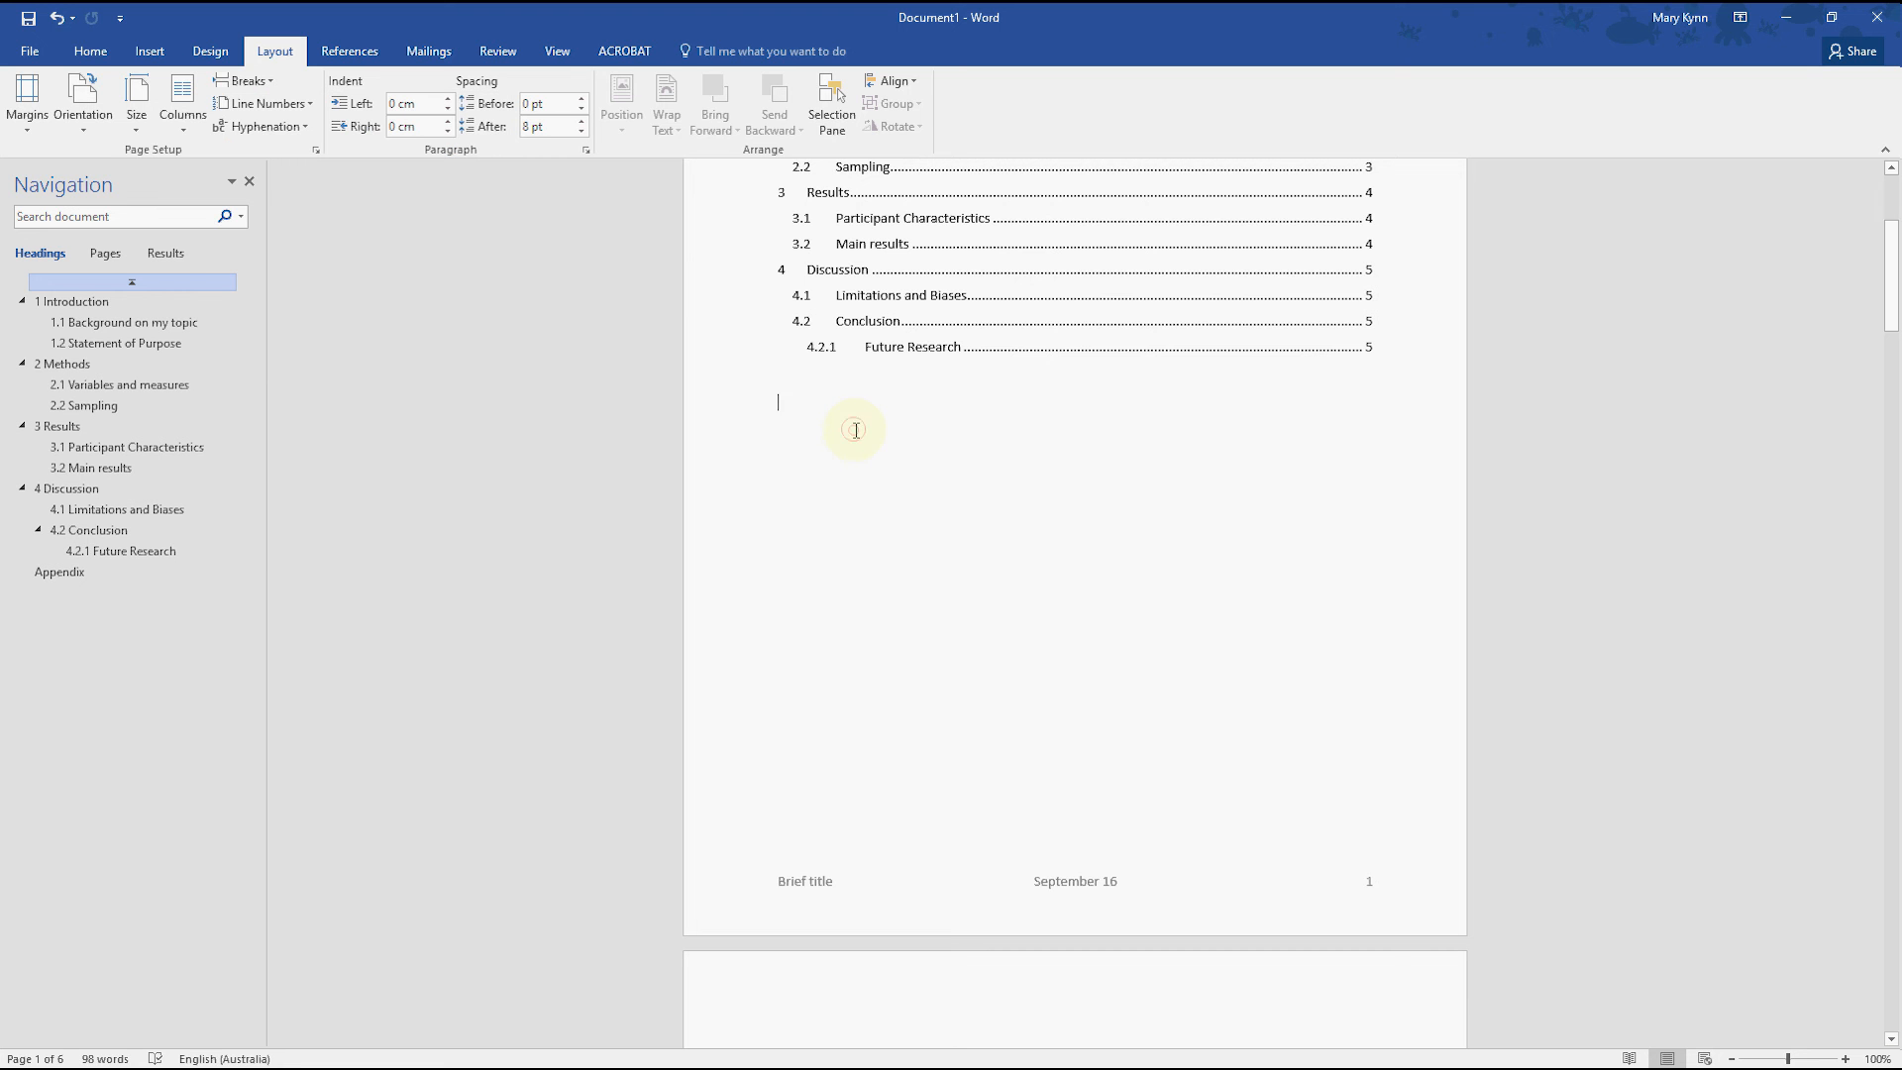
- Show the formatting marks and examine the breaks after the table of contents and the Introduction section
{"action": "scroll", "coordinate": [863, 430], "scroll_direction": "up", "scroll_amount": 3}
{"action": "scroll", "coordinate": [863, 430], "scroll_direction": "up", "scroll_amount": 1}
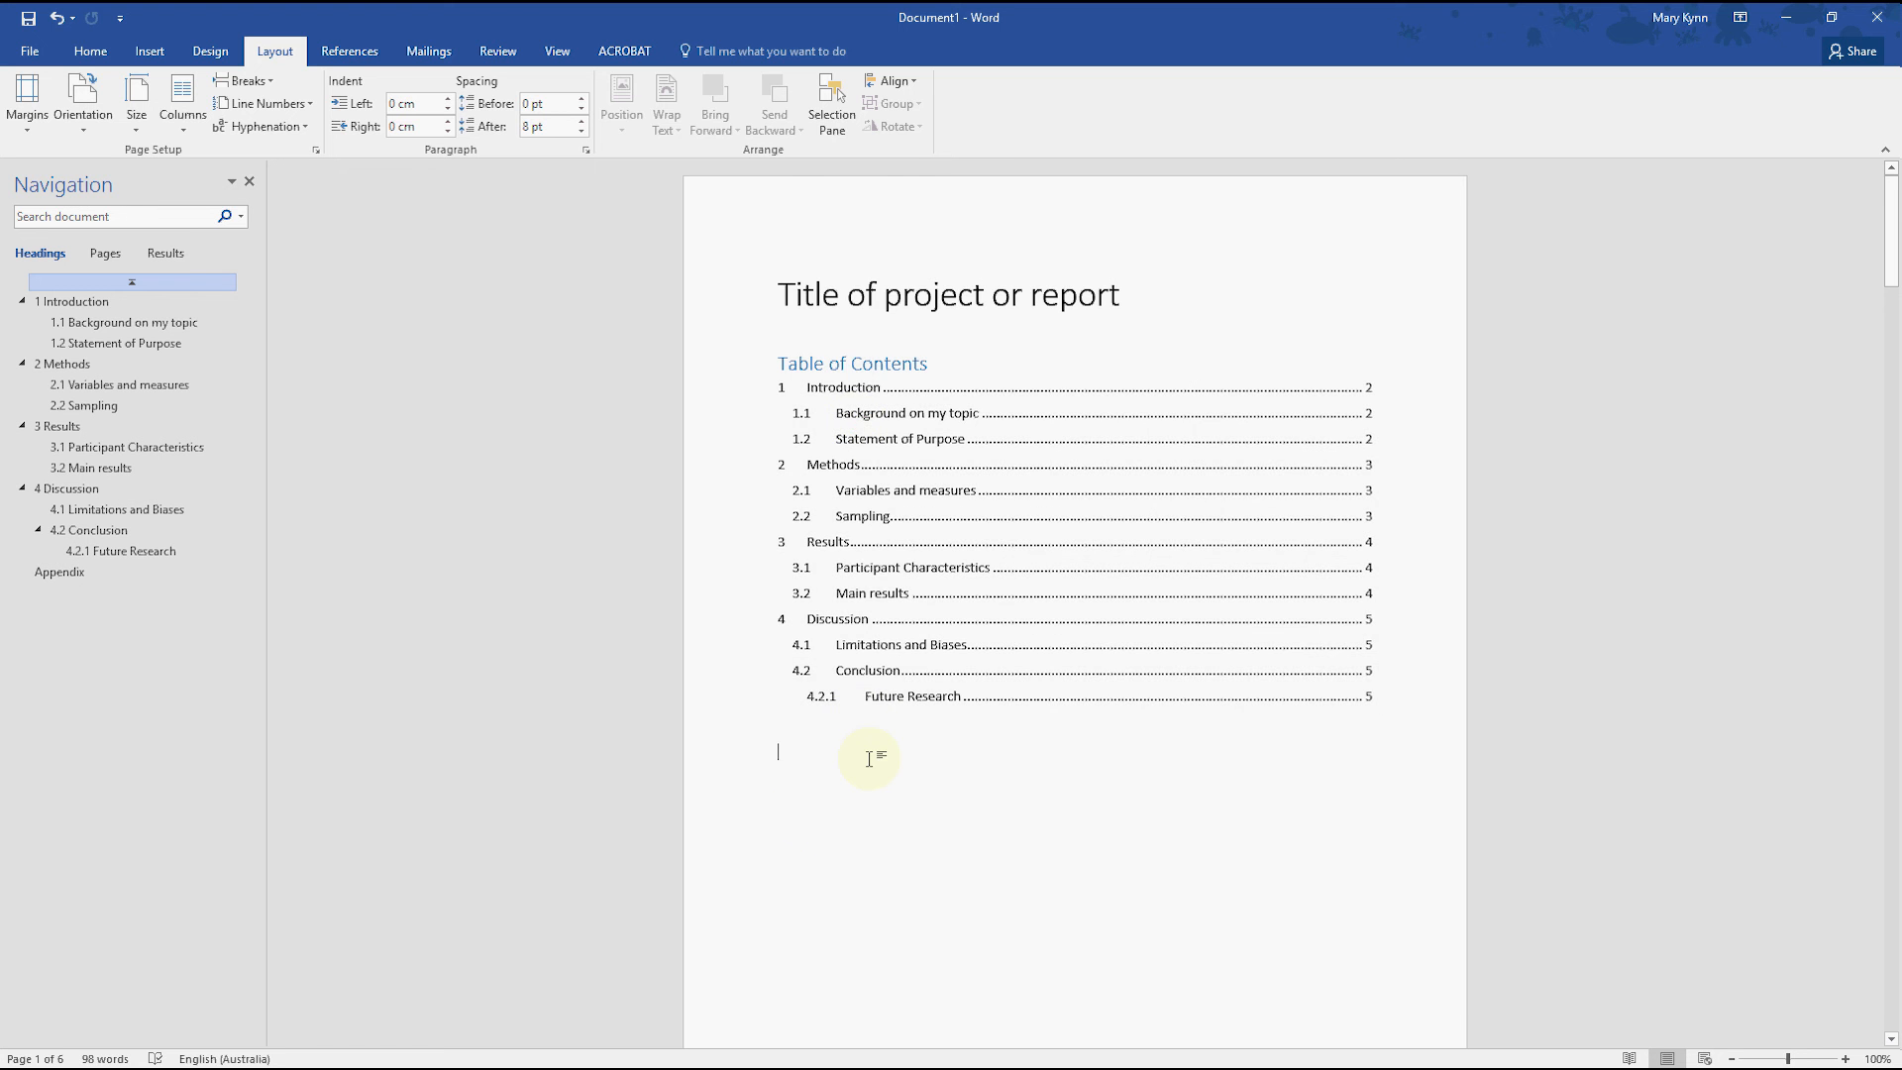
{"action": "scroll", "coordinate": [862, 753], "scroll_direction": "down", "scroll_amount": 5}
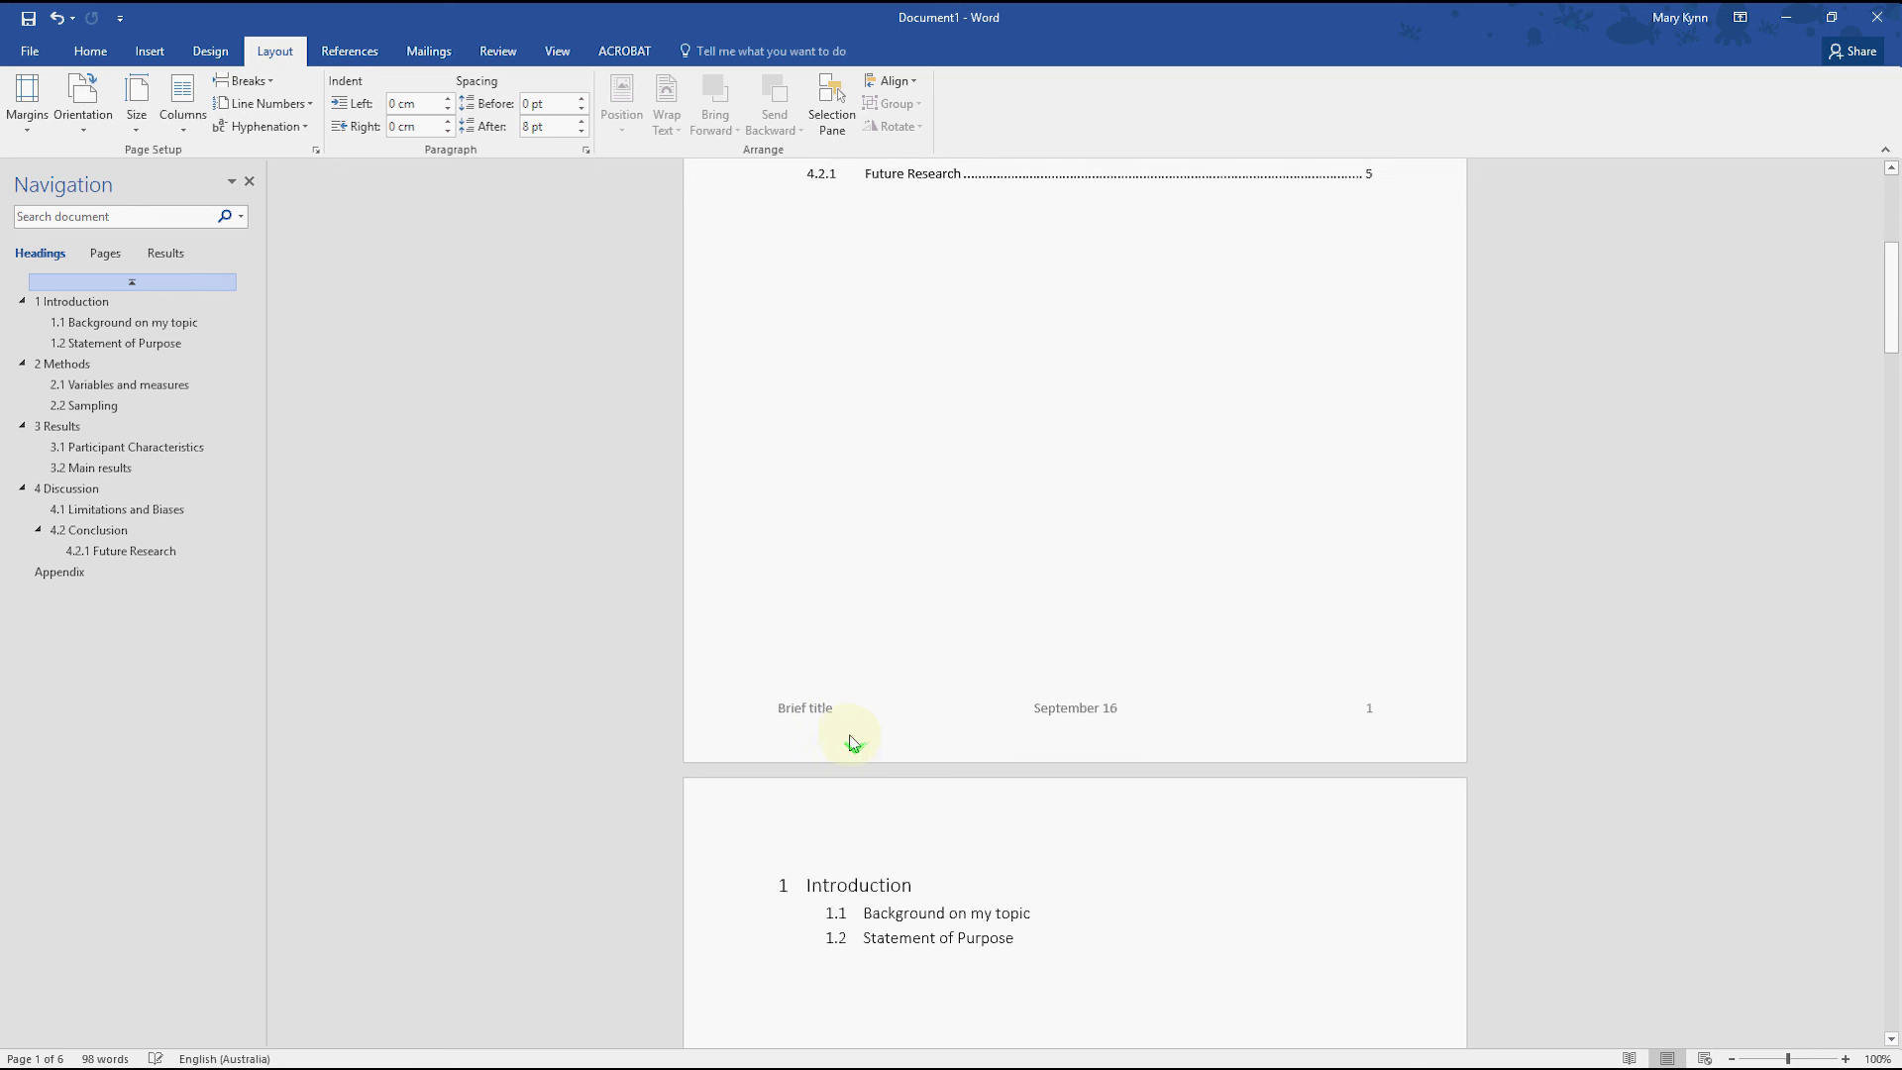
{"action": "scroll", "coordinate": [852, 738], "scroll_direction": "up", "scroll_amount": 5}
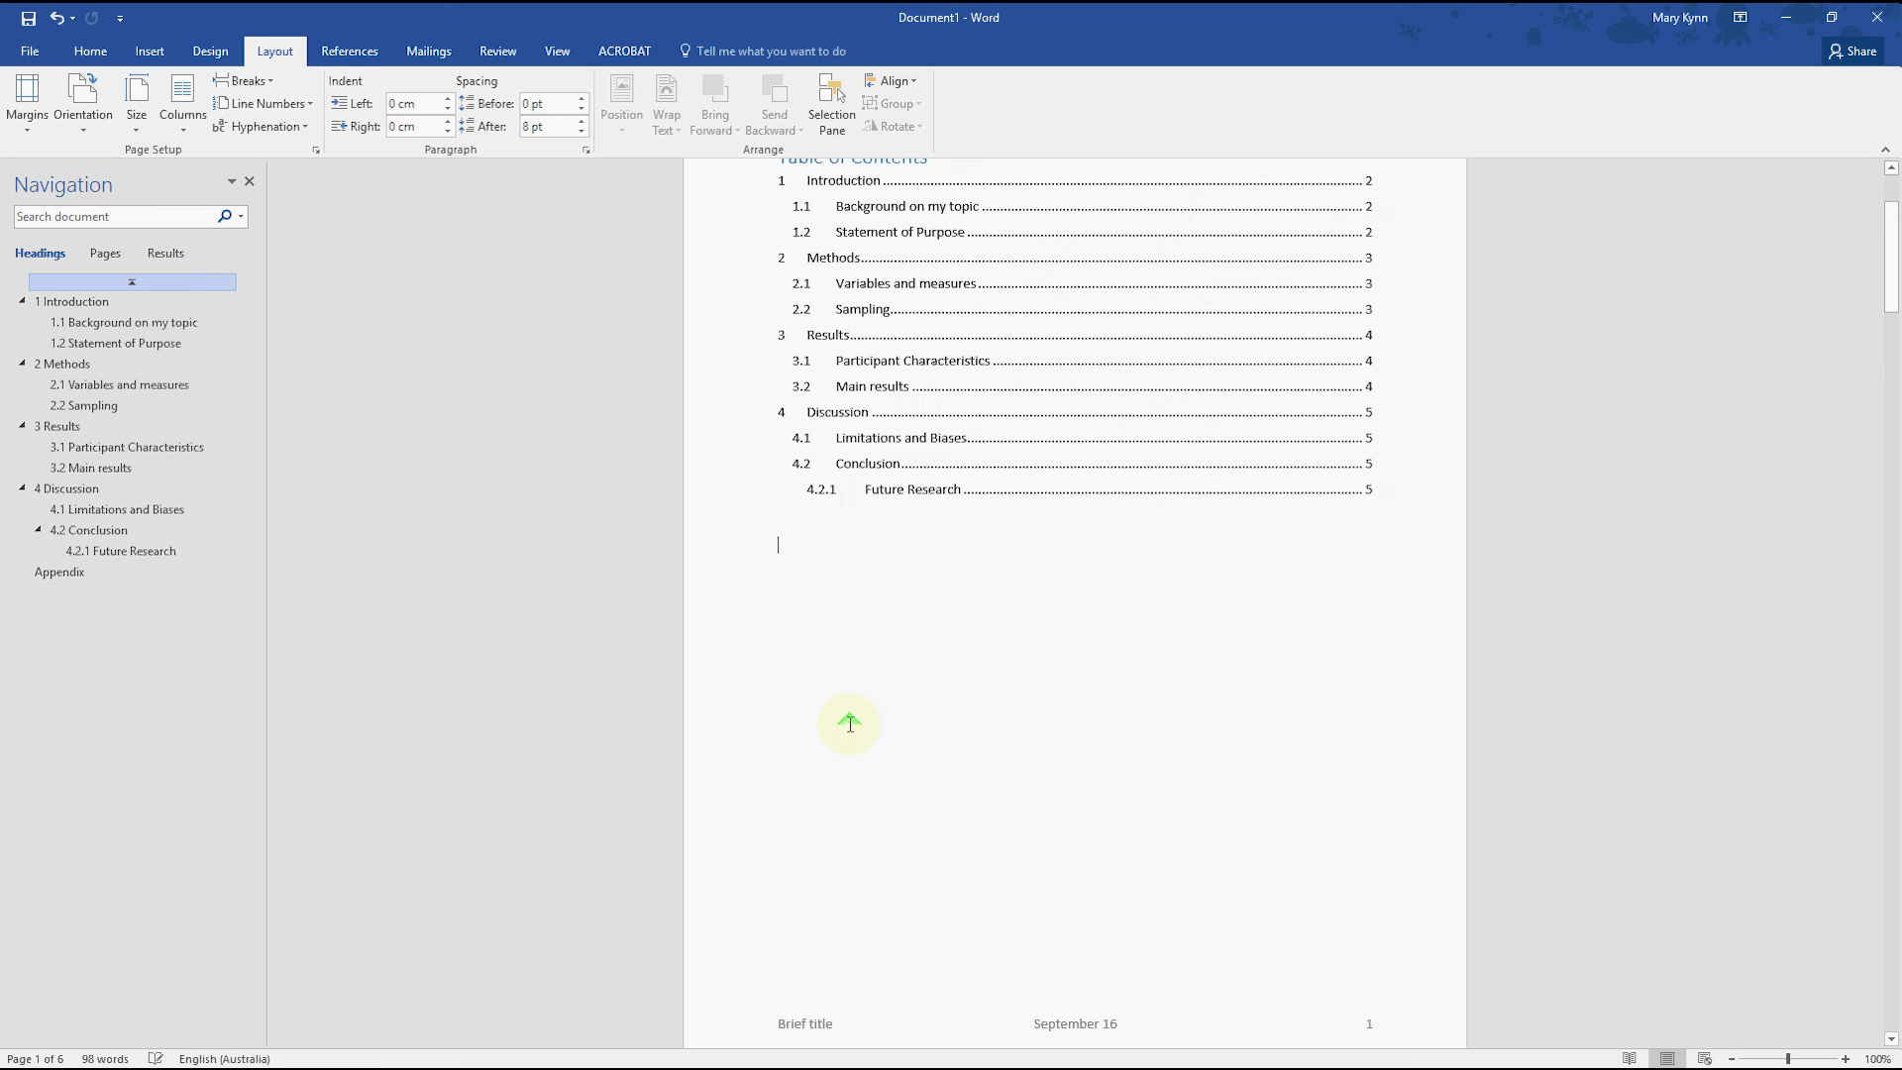
{"action": "left_click", "coordinate": [79, 50]}
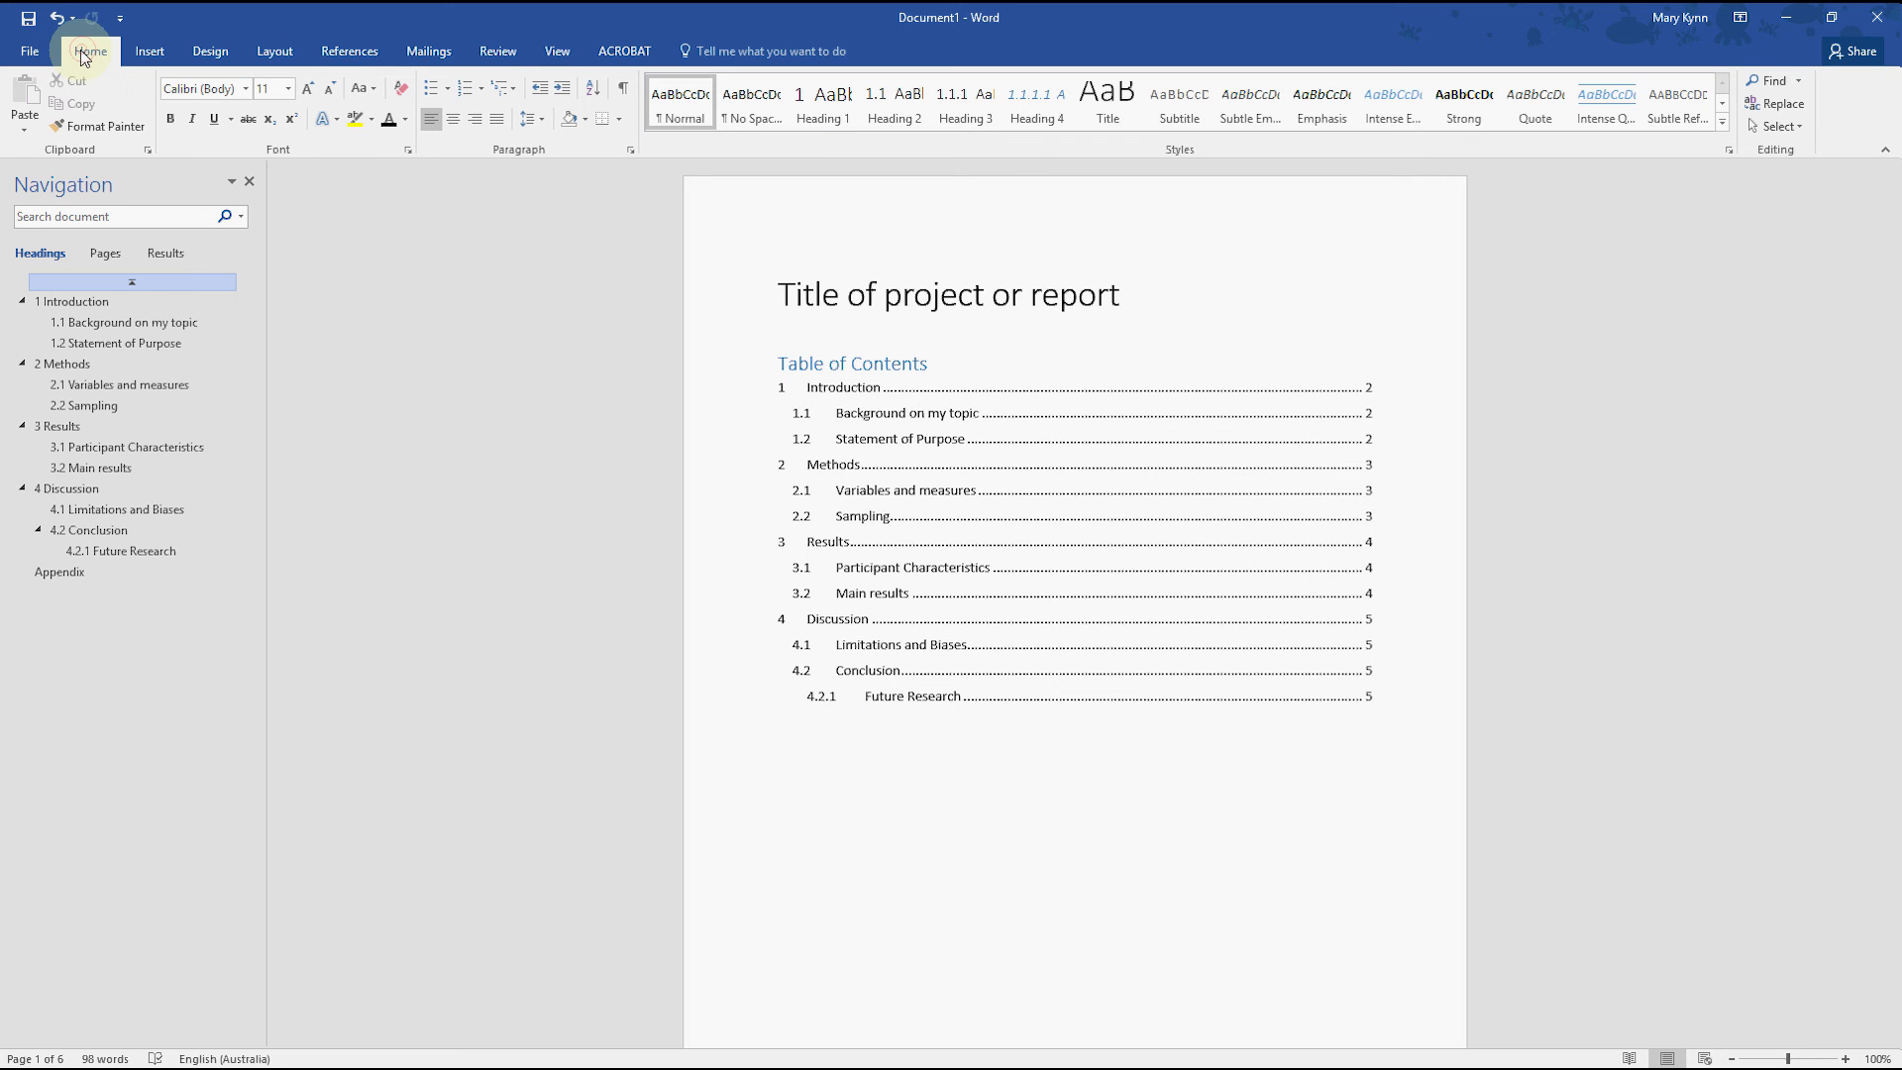
{"action": "left_click", "coordinate": [623, 92]}
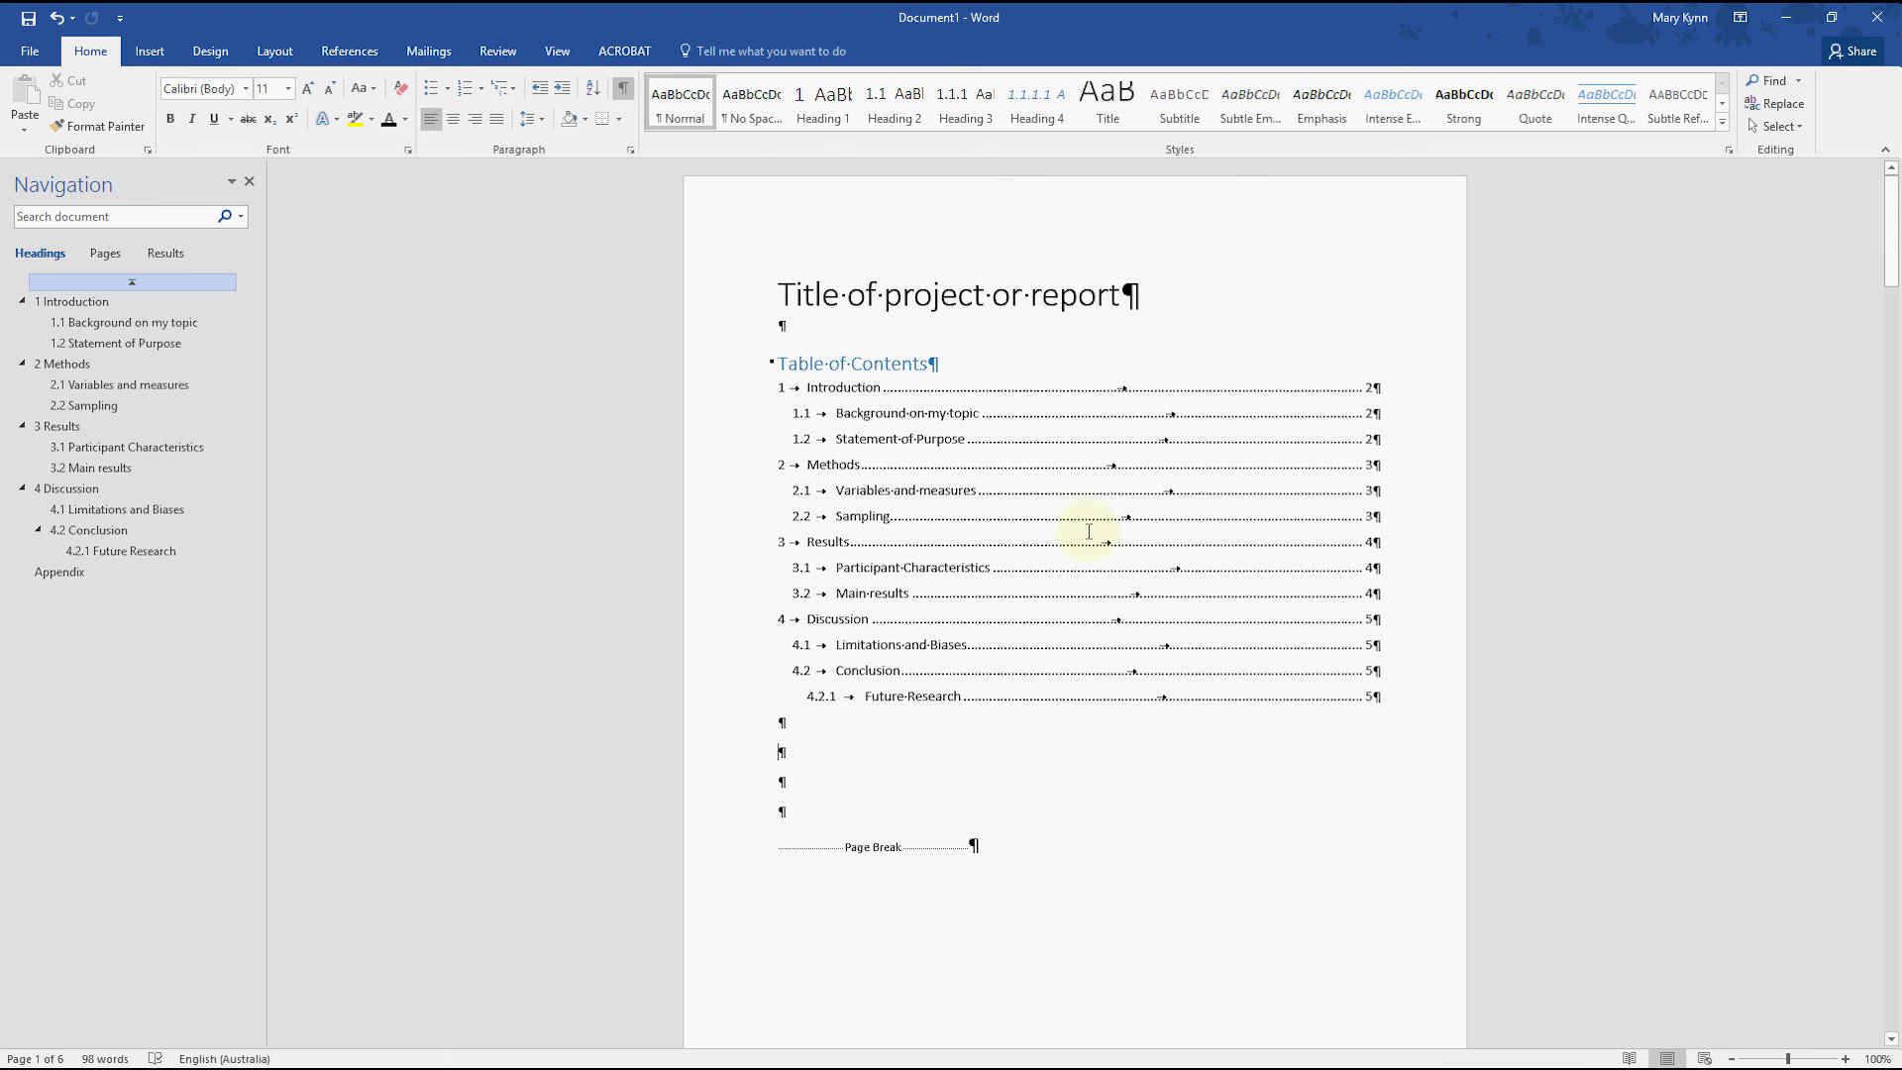
{"action": "scroll", "coordinate": [1060, 674], "scroll_direction": "down", "scroll_amount": 3}
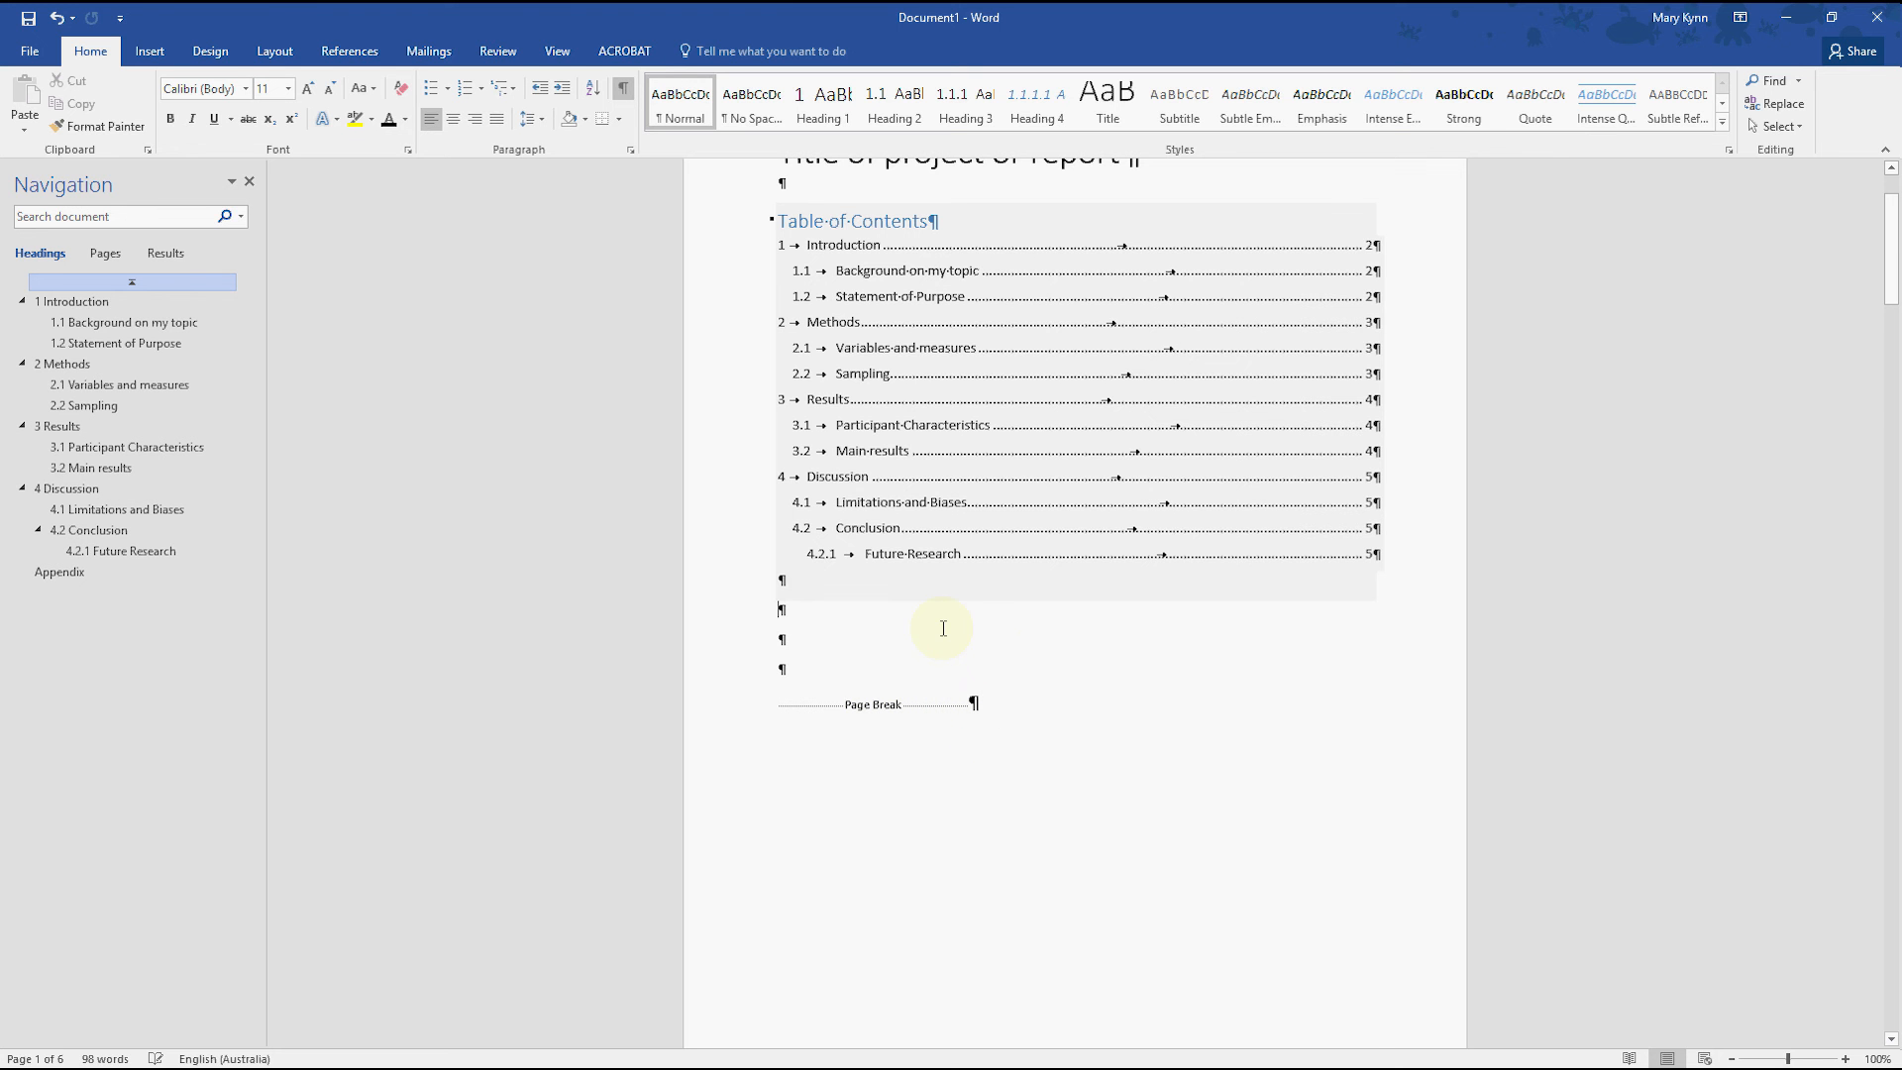
{"action": "scroll", "coordinate": [904, 657], "scroll_direction": "down", "scroll_amount": 1}
{"action": "left_click", "coordinate": [835, 582]}
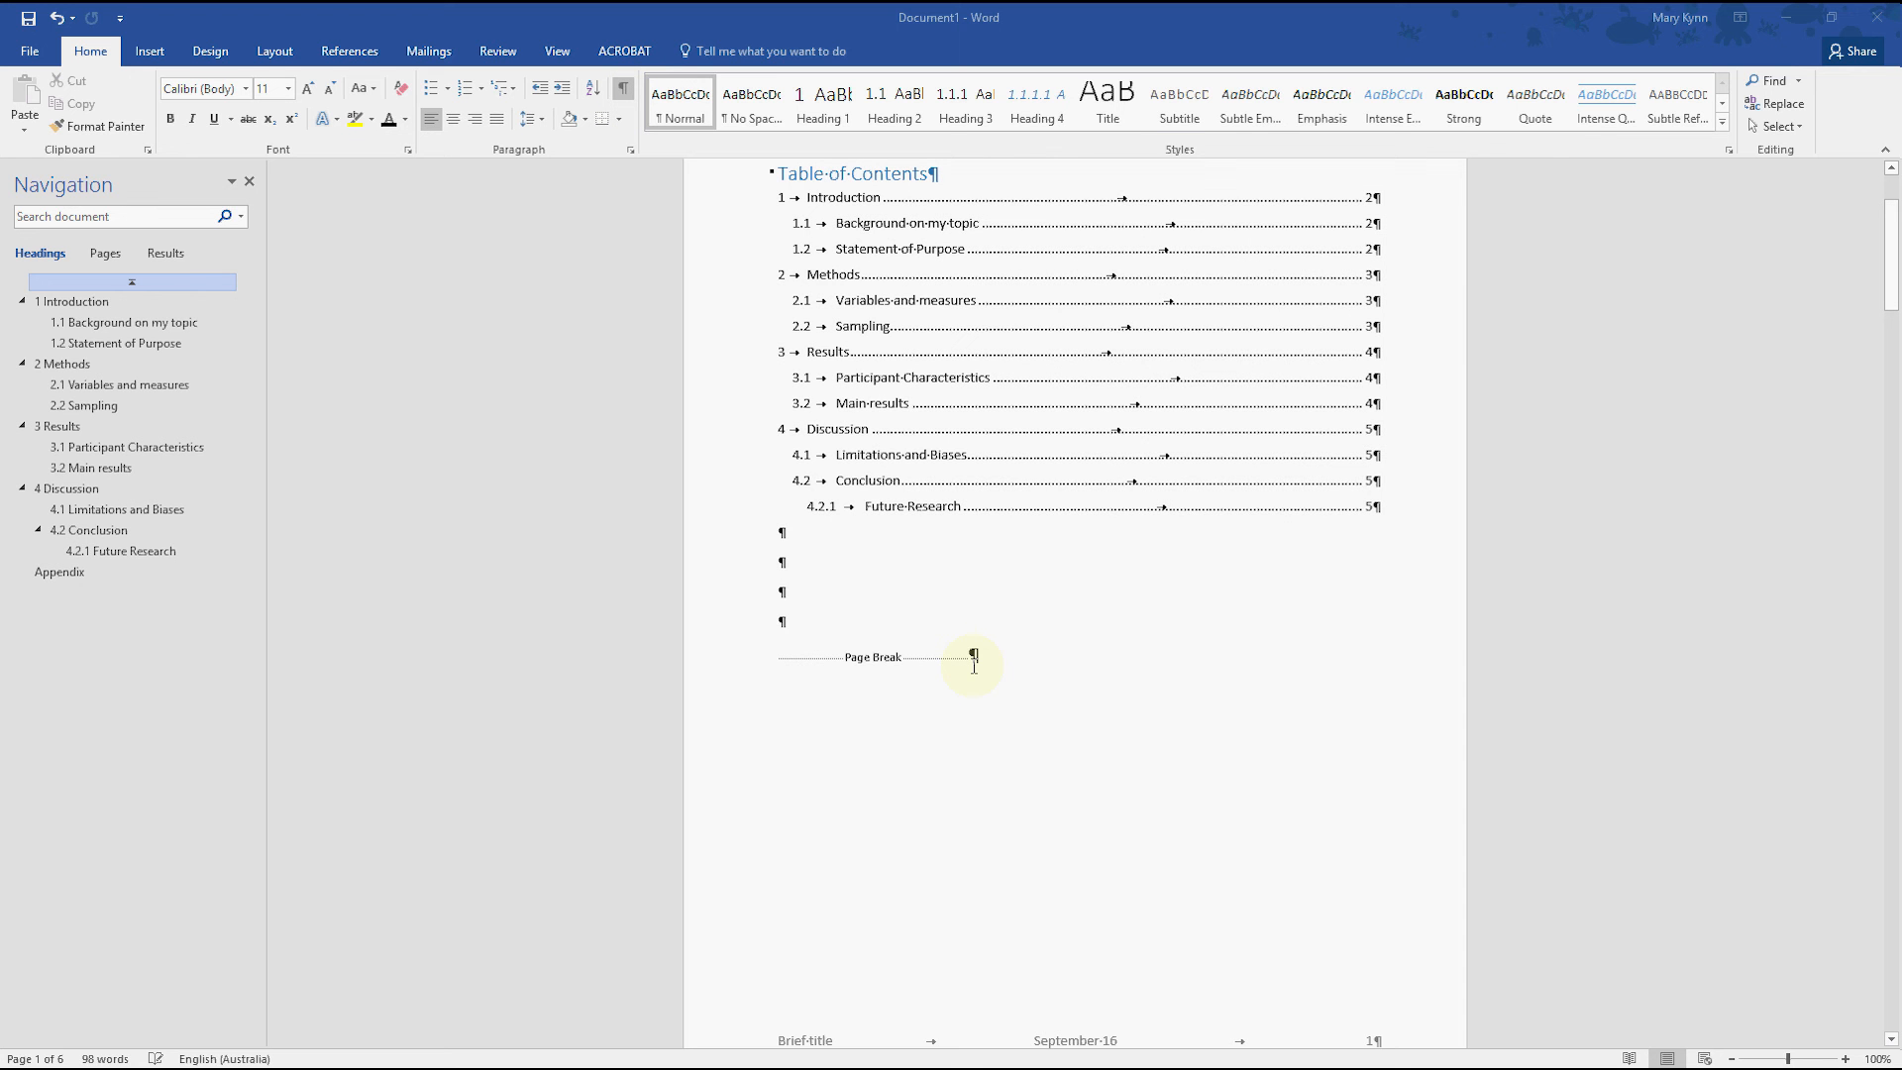
{"action": "scroll", "coordinate": [984, 659], "scroll_direction": "down", "scroll_amount": 10}
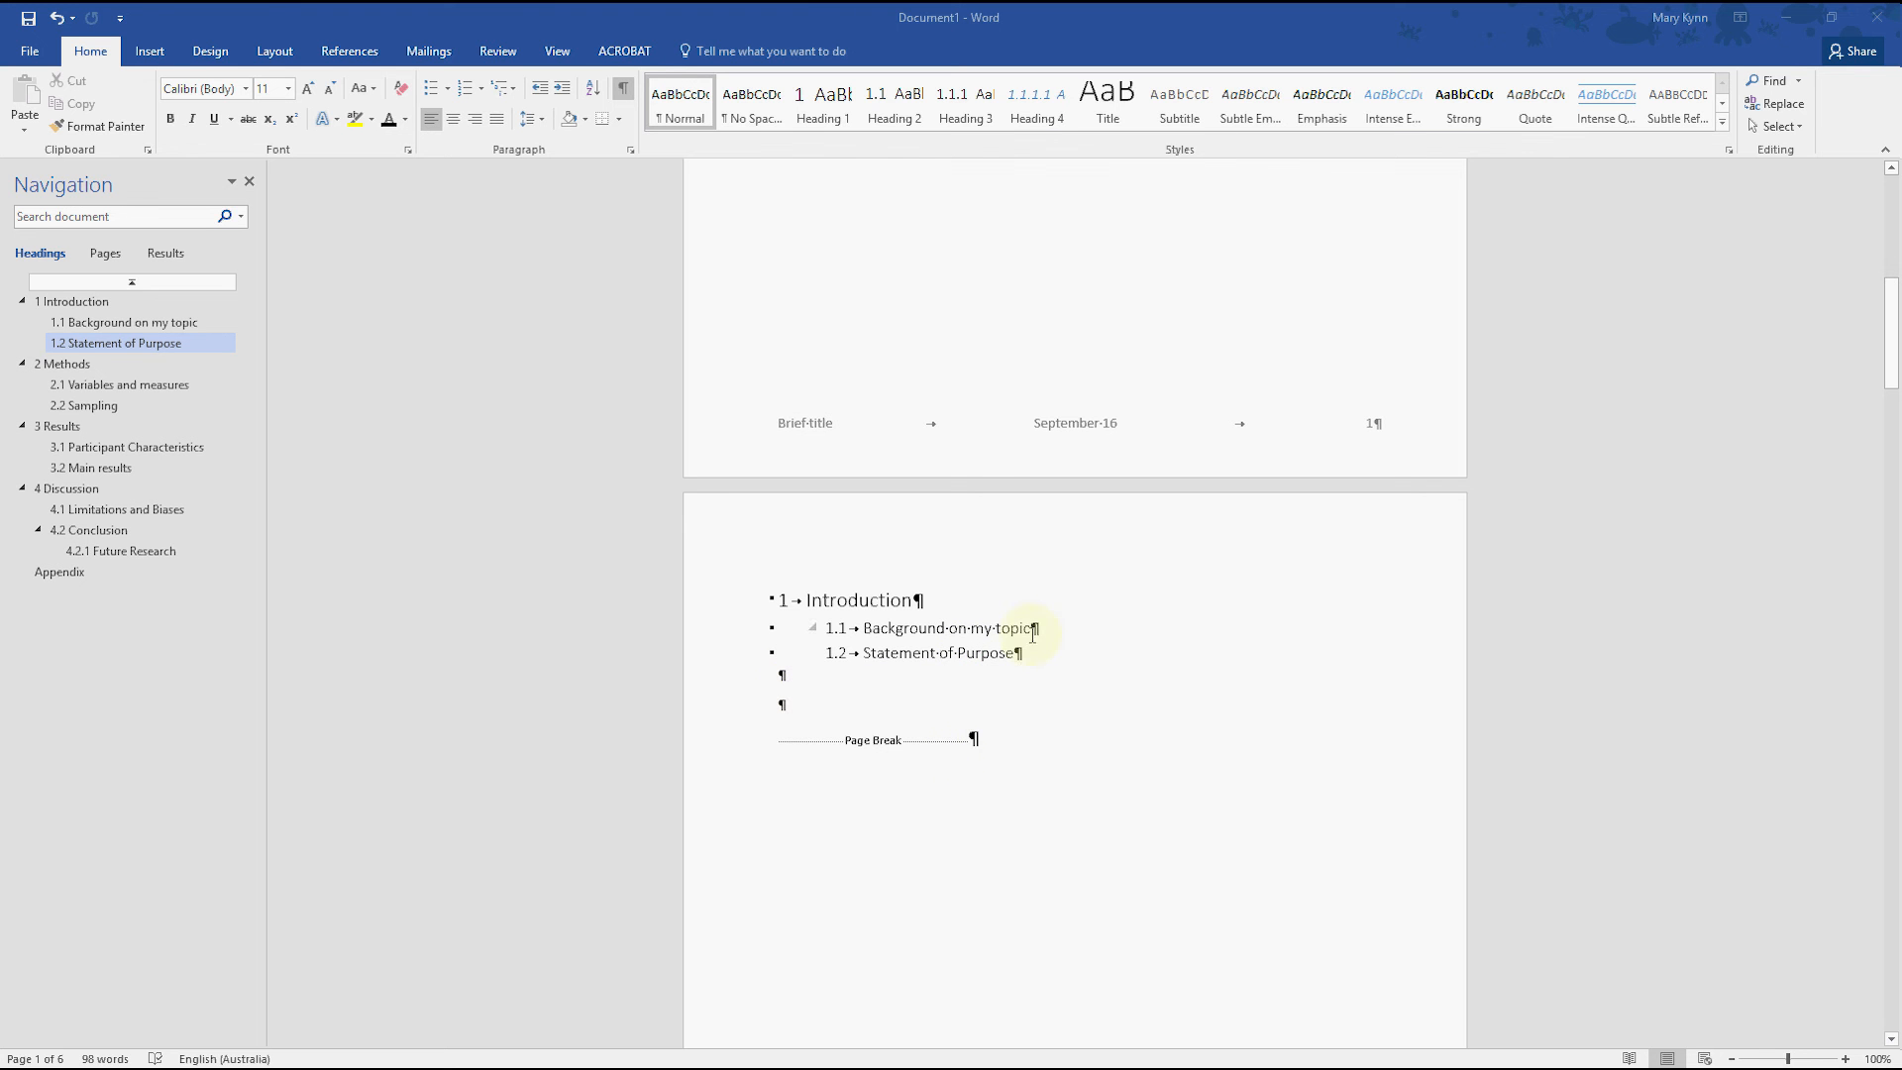
- Toggle the display of formatting marks to compare both views, and leave the marks hidden
{"action": "left_click", "coordinate": [624, 96]}
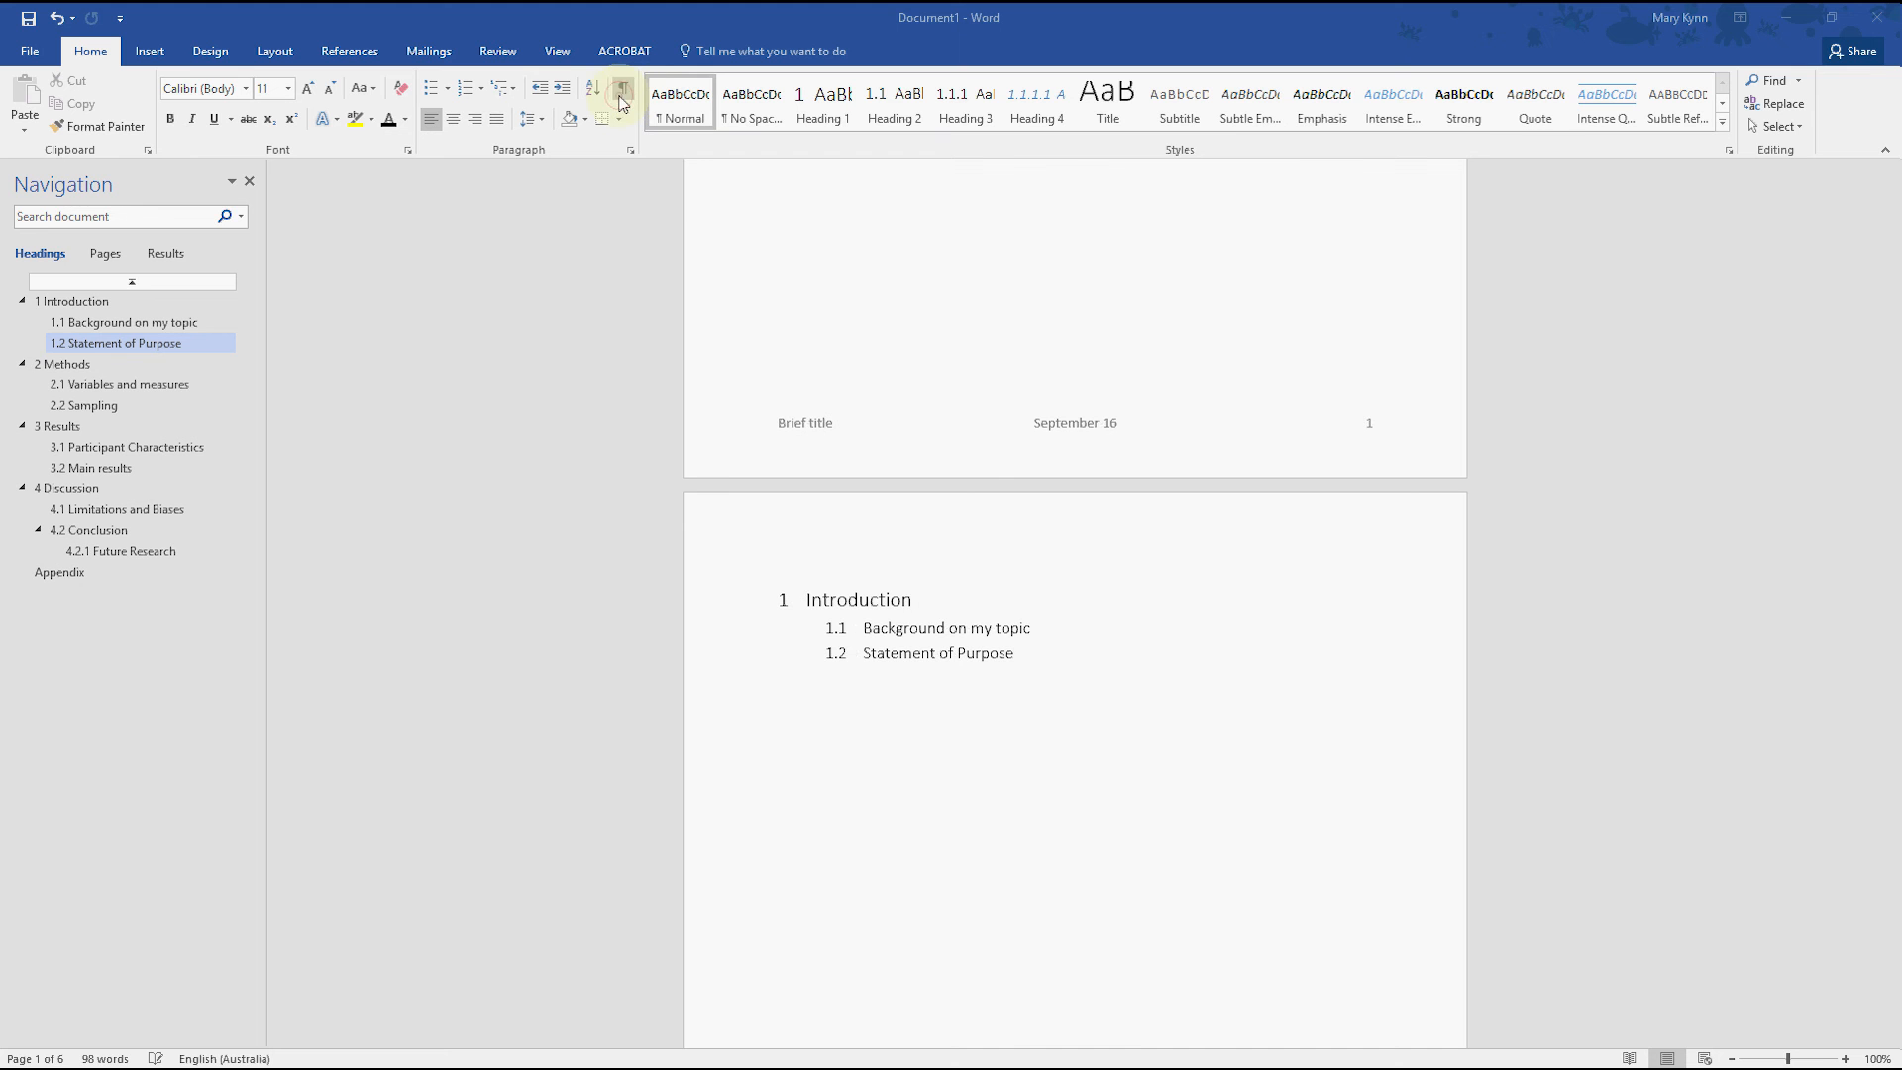
{"action": "left_click", "coordinate": [624, 96]}
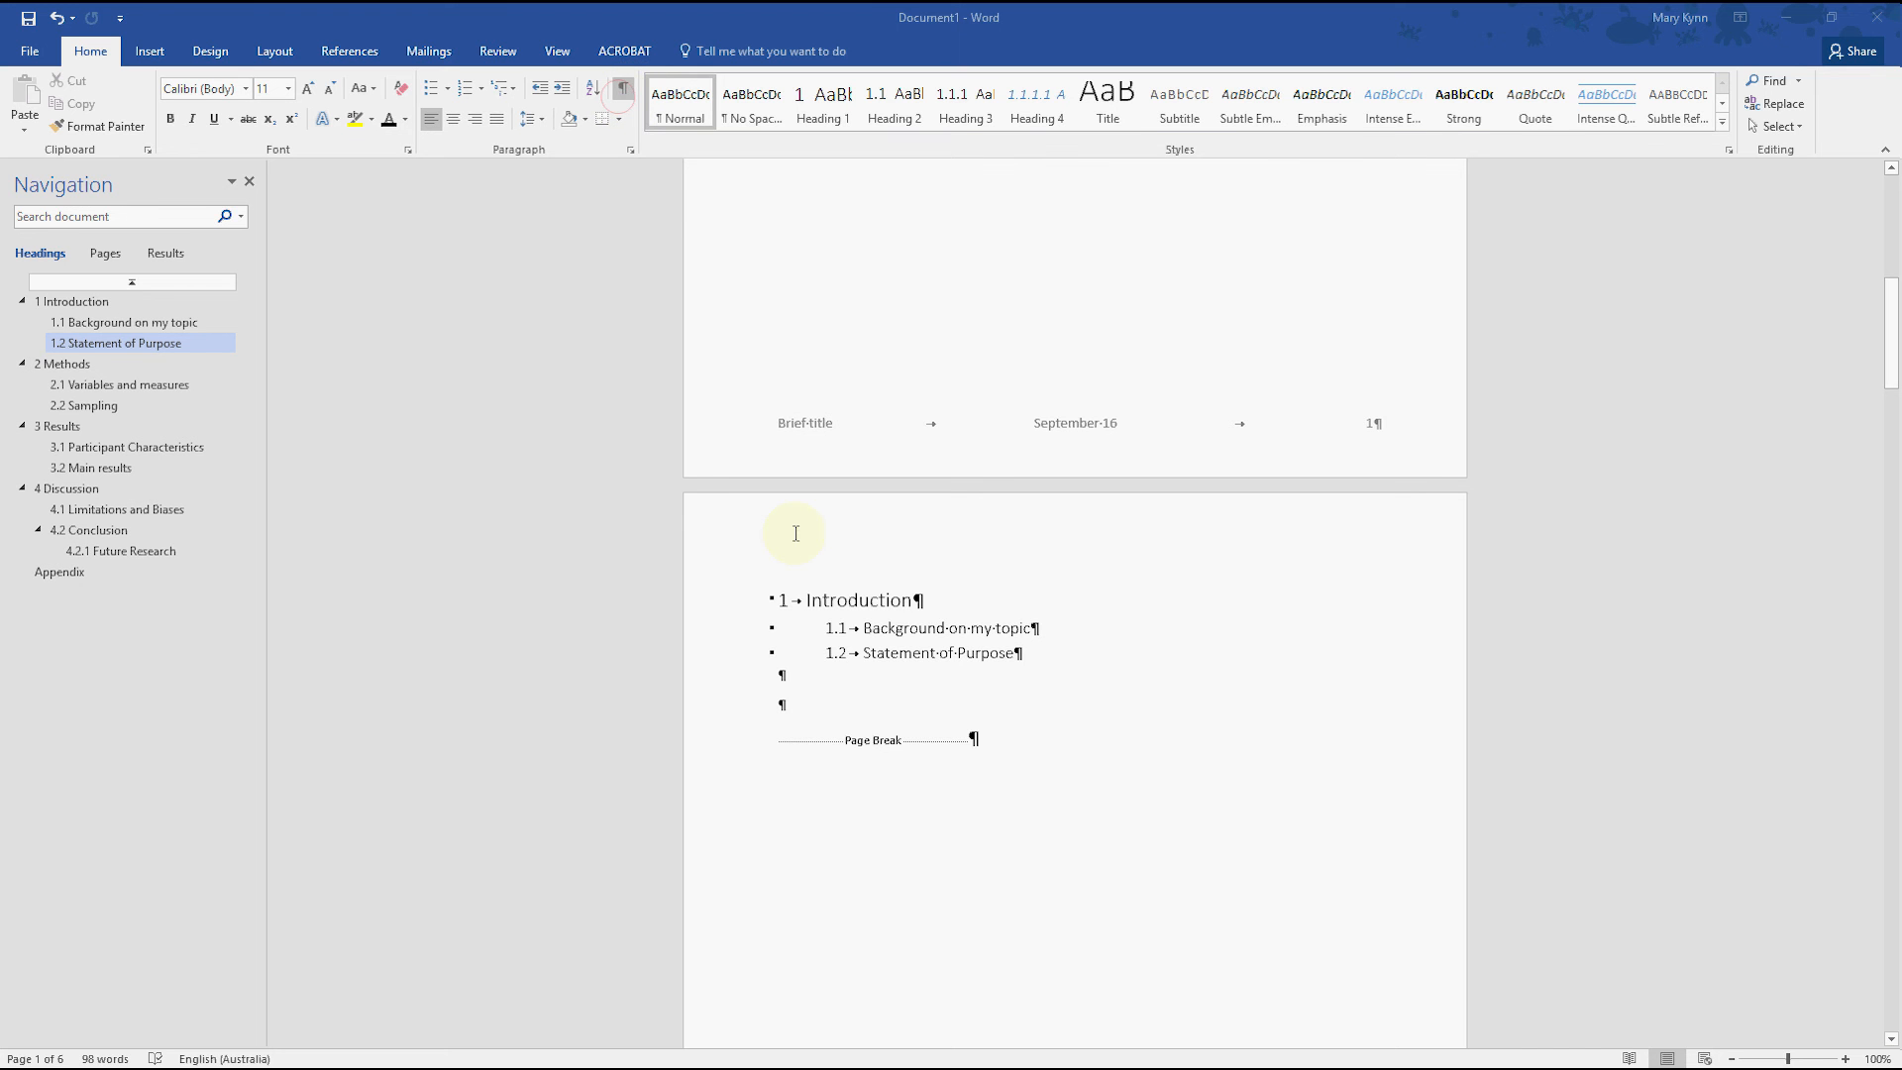
{"action": "left_click", "coordinate": [623, 89]}
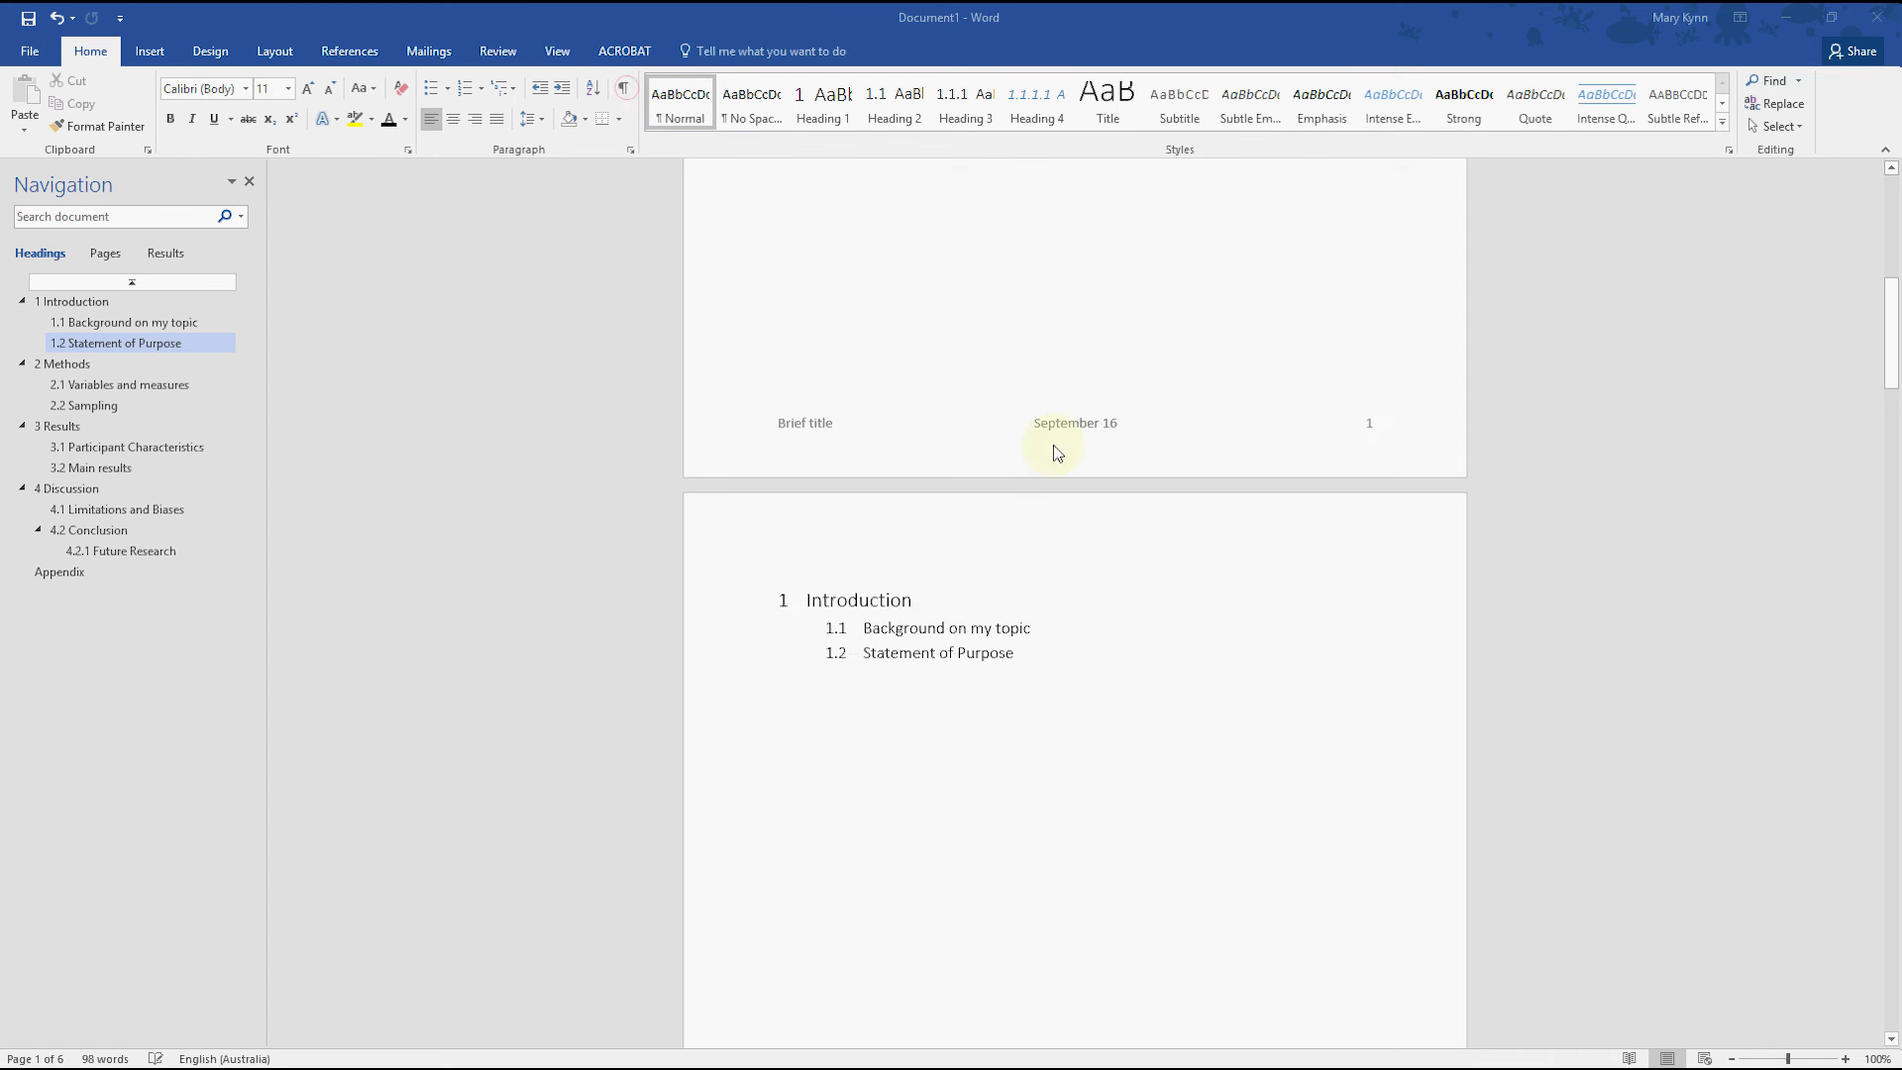
- Return to the first page and place the cursor in the empty space below the table of contents
{"action": "scroll", "coordinate": [1059, 453], "scroll_direction": "up", "scroll_amount": 10}
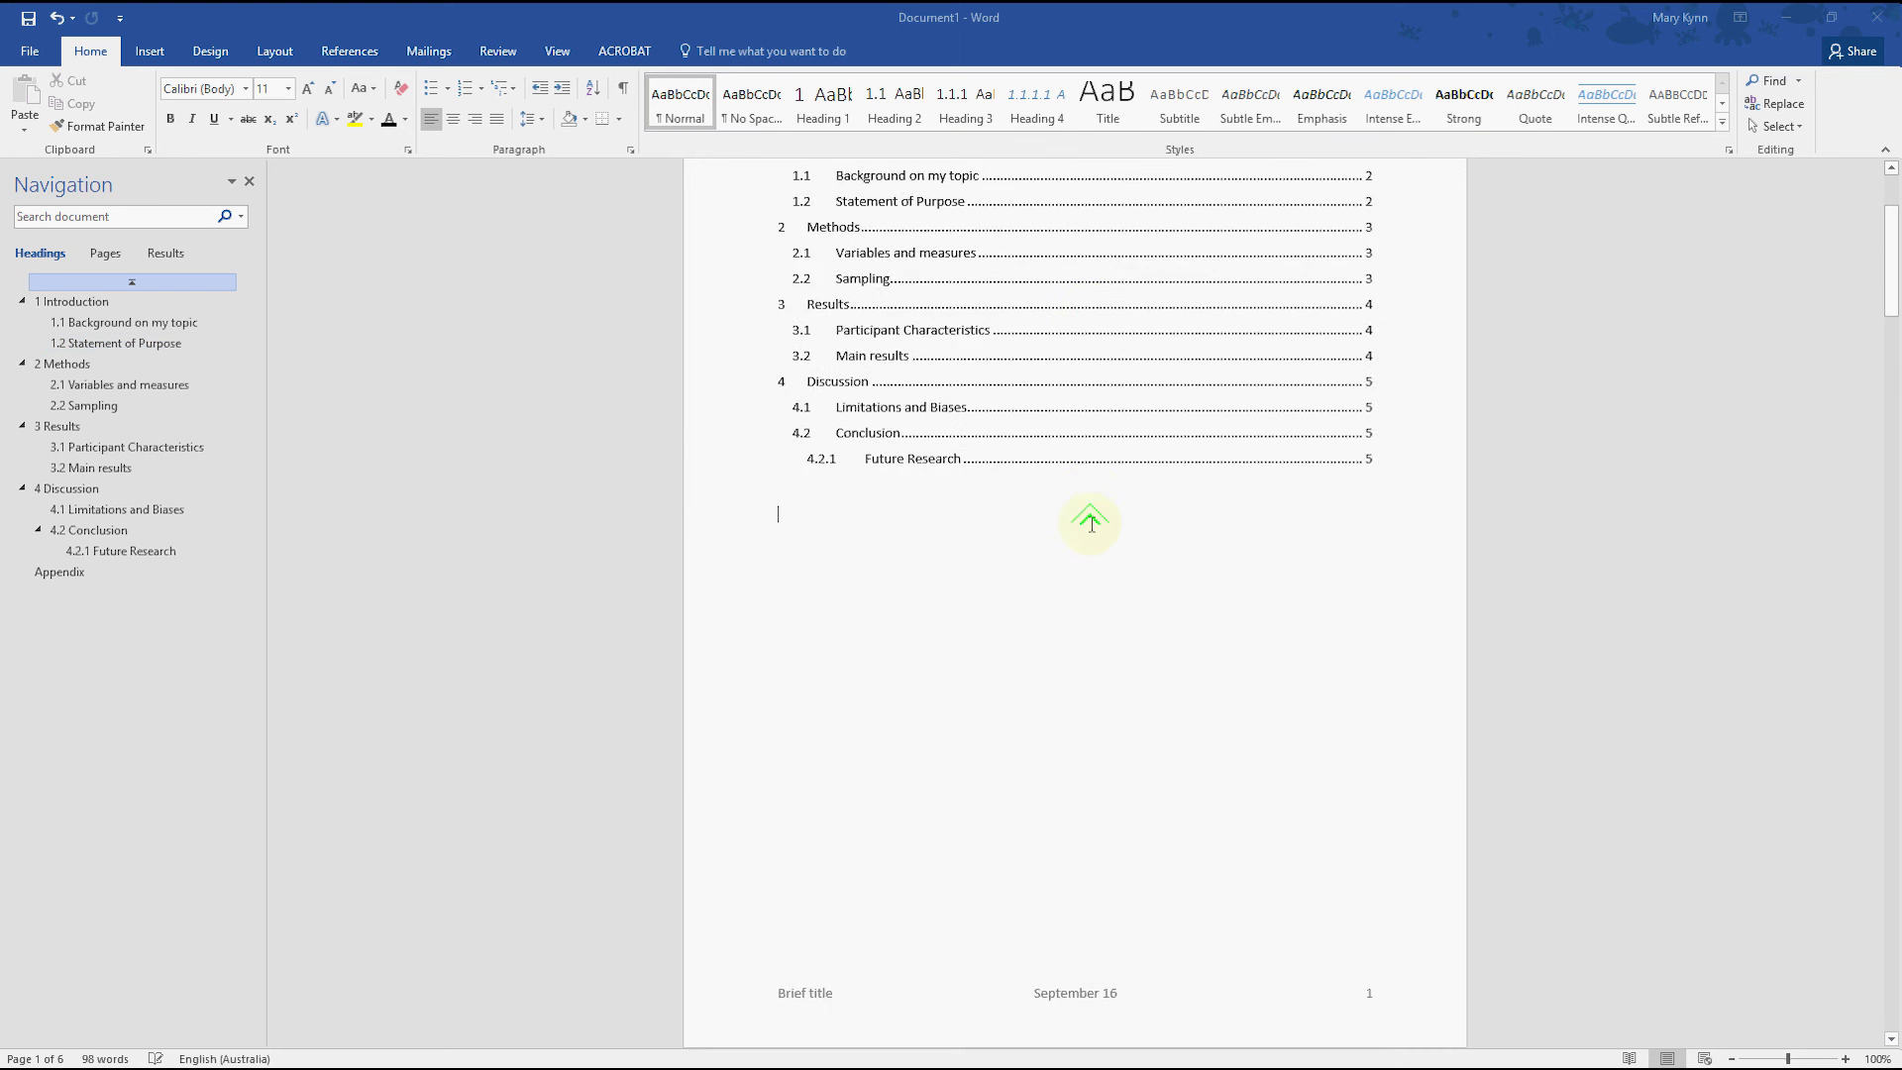
{"action": "left_click", "coordinate": [1090, 523]}
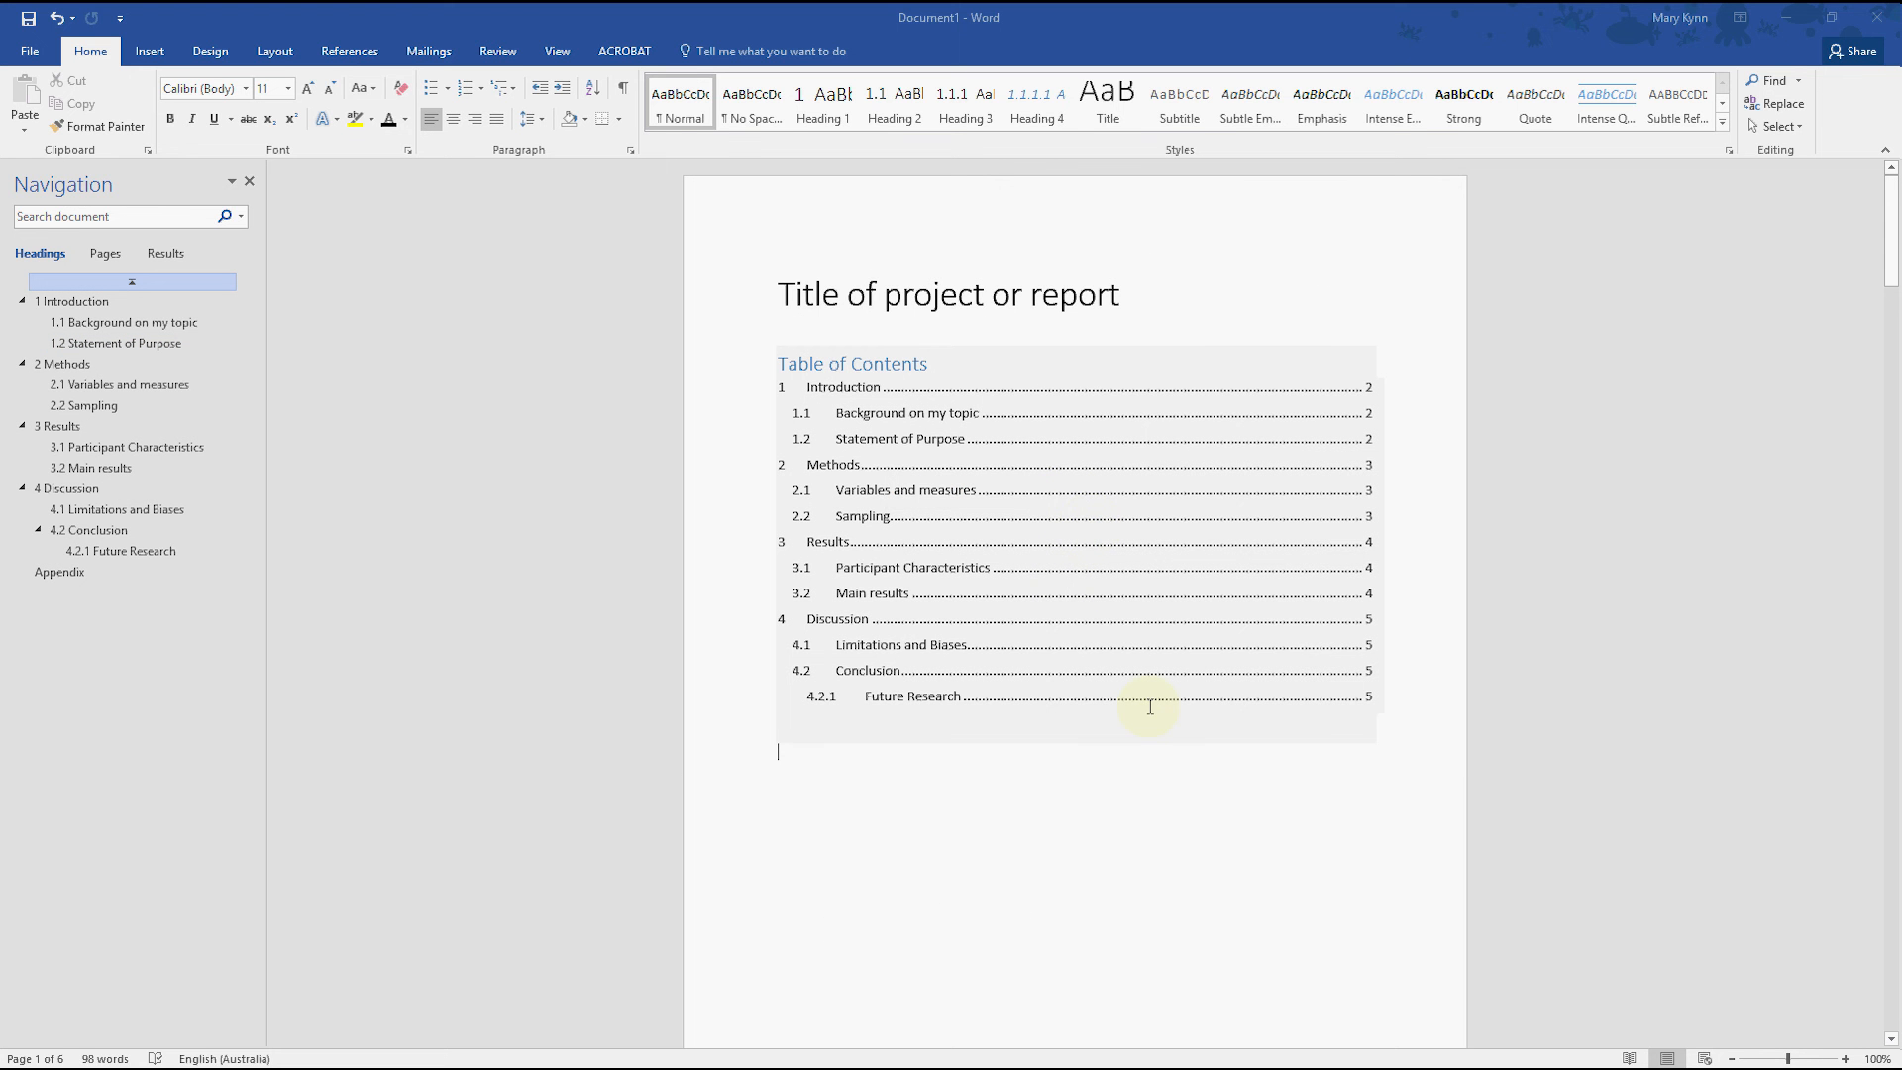
{"action": "left_click", "coordinate": [1154, 761]}
{"action": "scroll", "coordinate": [1164, 781], "scroll_direction": "down", "scroll_amount": 2}
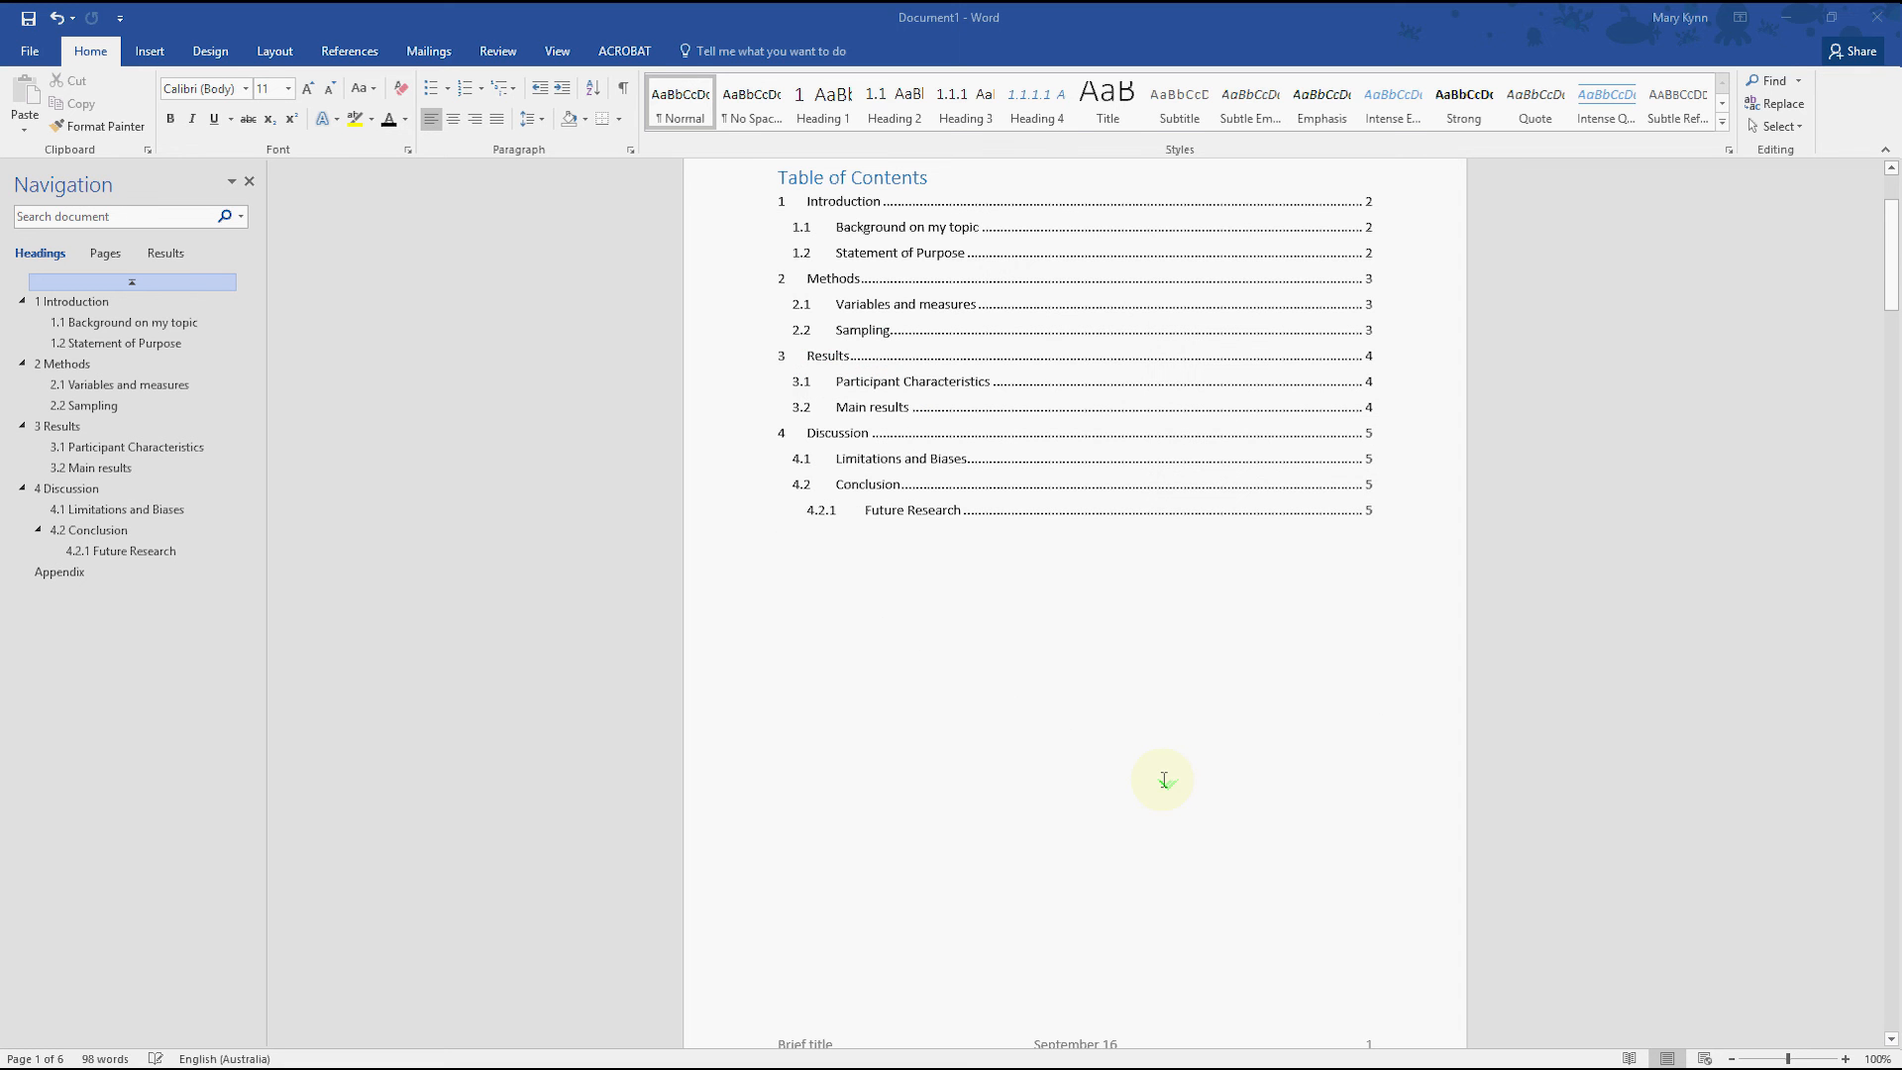